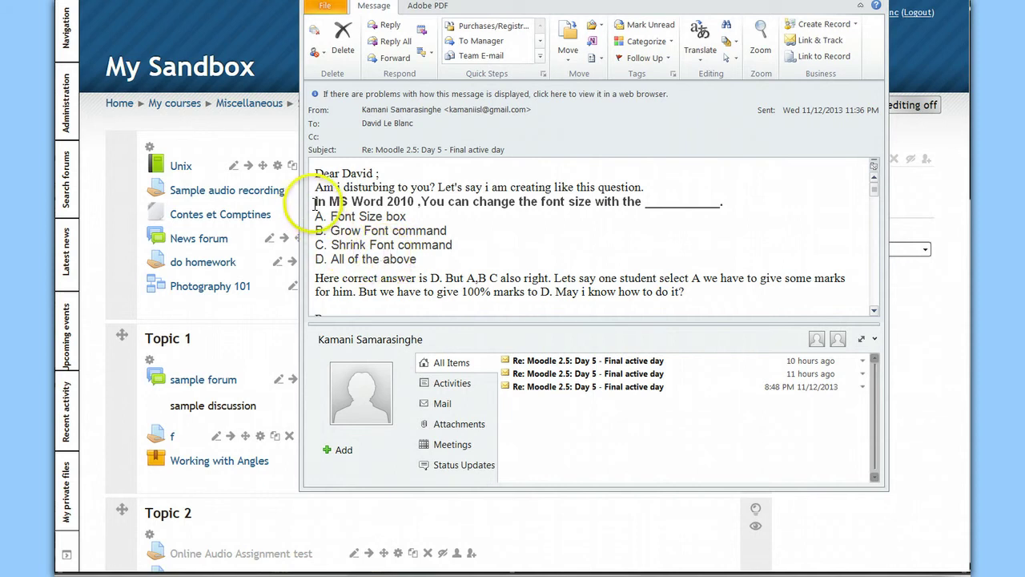
- Add a new Quiz activity to the course's first section, above Topic 1, and name it MS Word Quiz
click(266, 319)
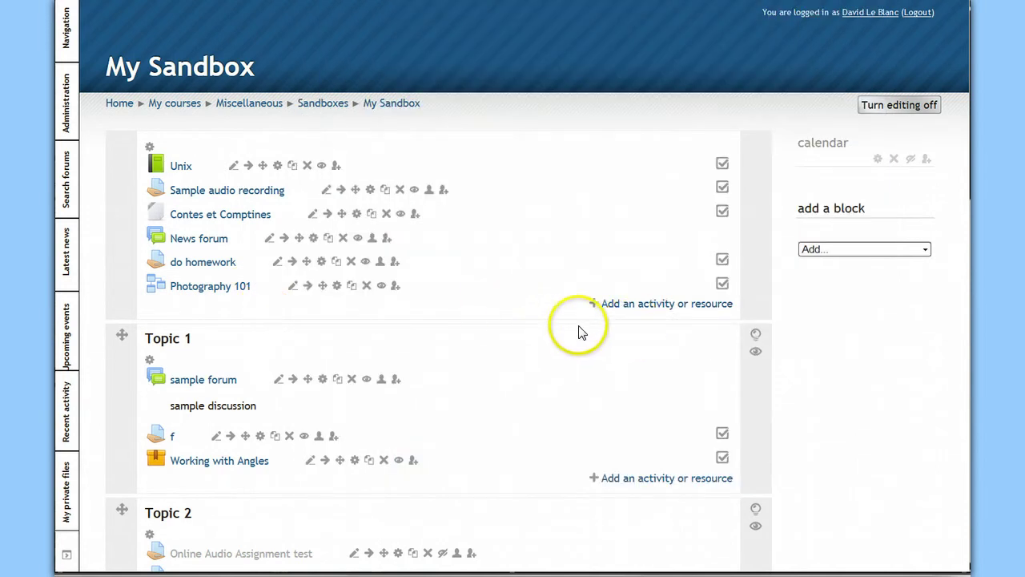
click(596, 303)
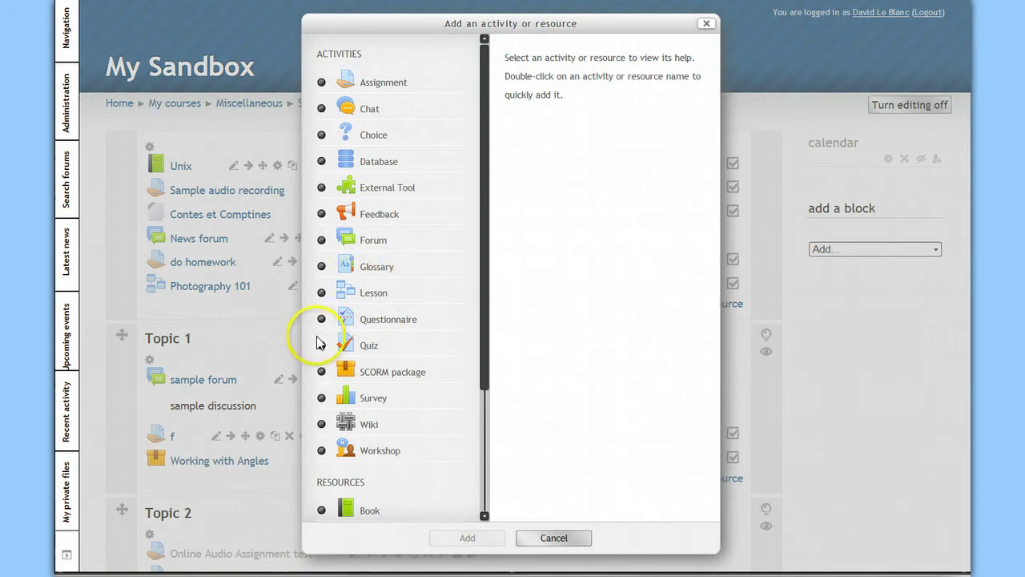
double_click(320, 347)
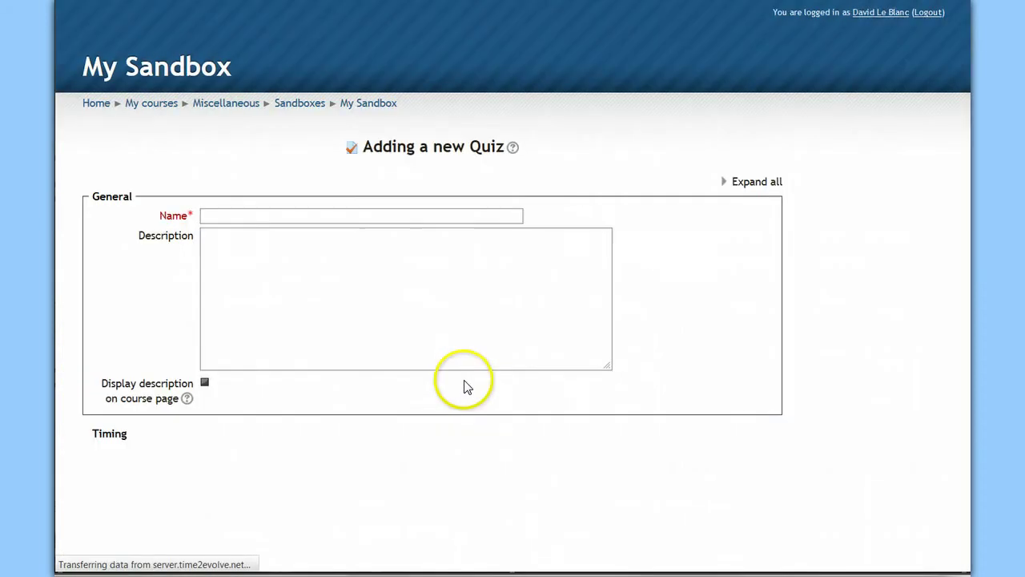
click(362, 214)
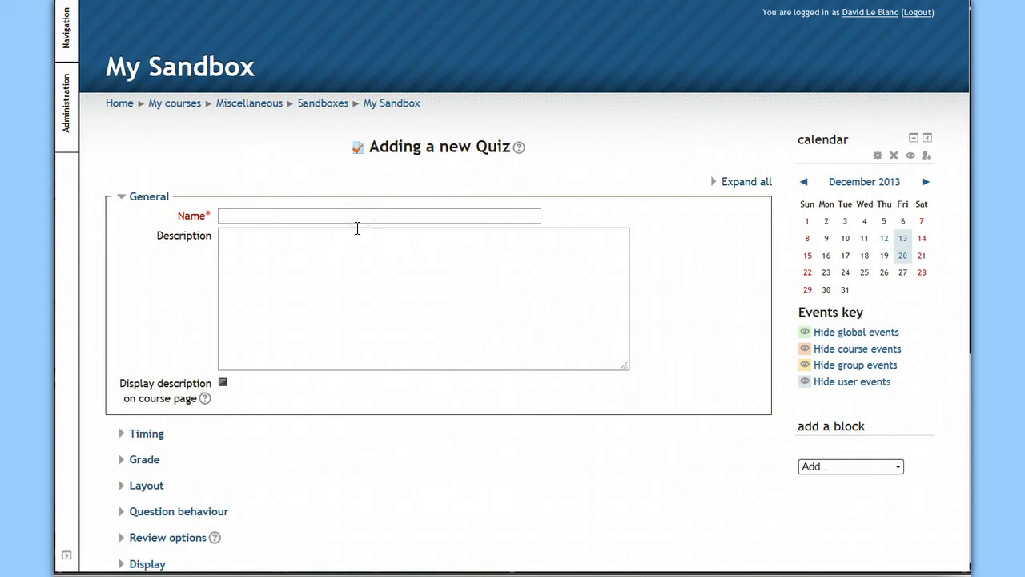
text(MS Word Quiz)
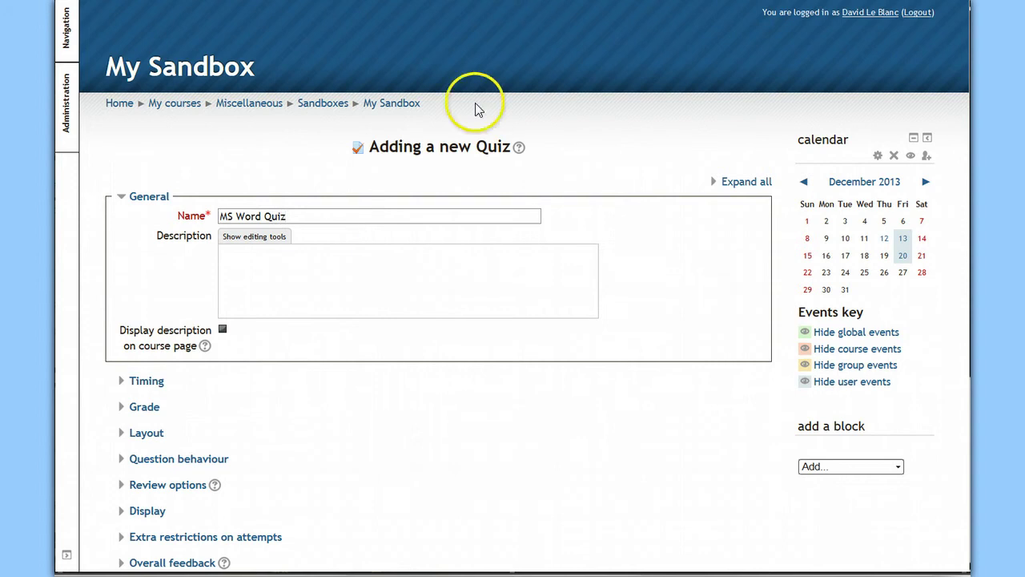
- In the quiz's question behaviour settings, set shuffling within questions to No and question behaviour to Interactive with multiple tries
scroll(509, 374, down, 3)
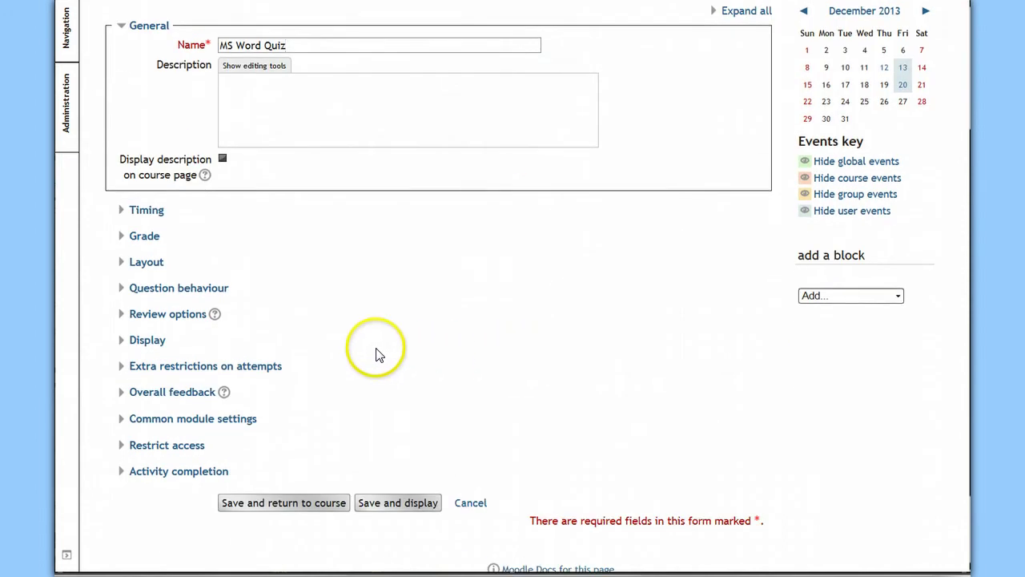
click(121, 287)
scroll(265, 309, down, 2)
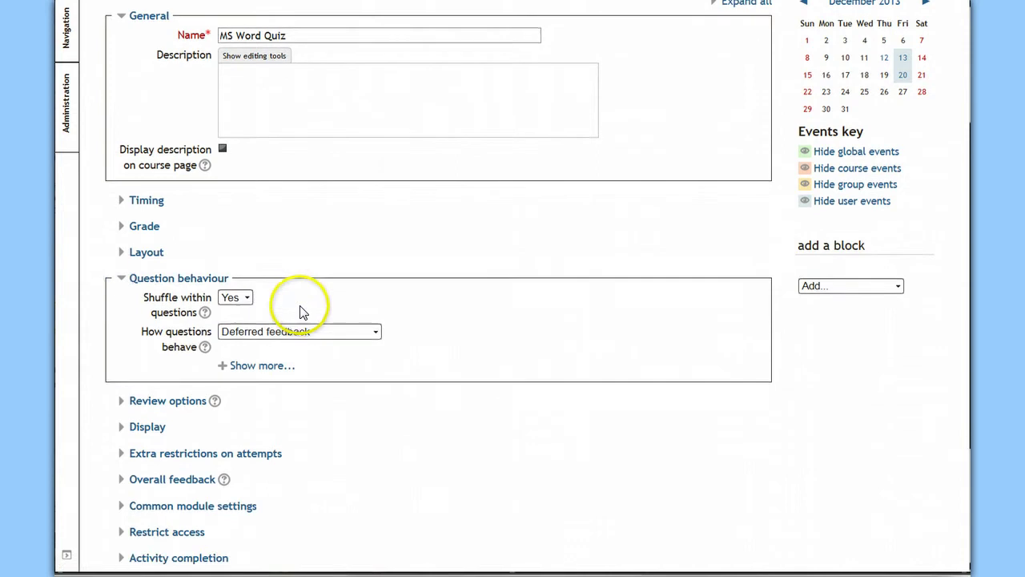
mouse_move(441, 565)
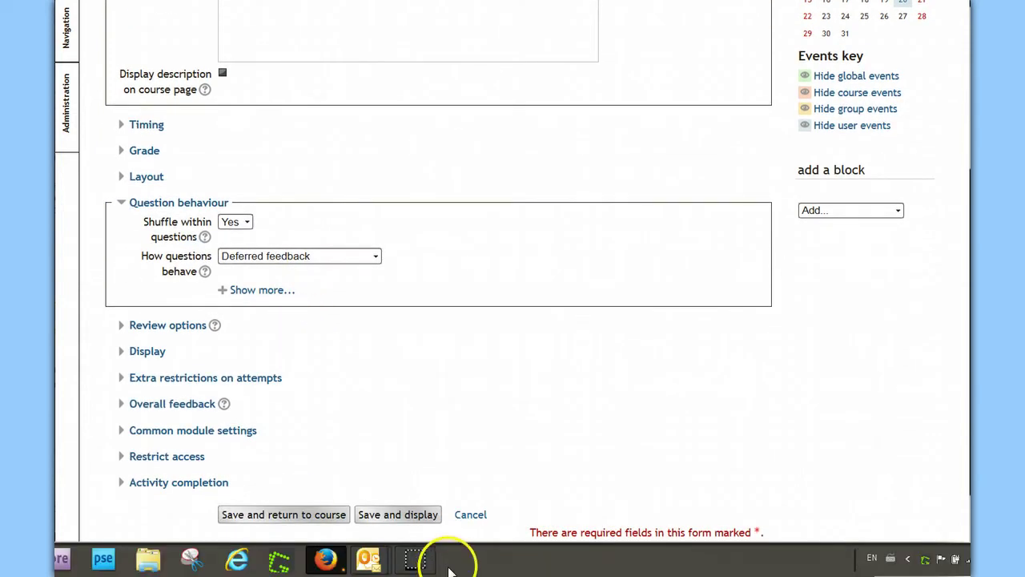
mouse_move(381, 558)
click(387, 528)
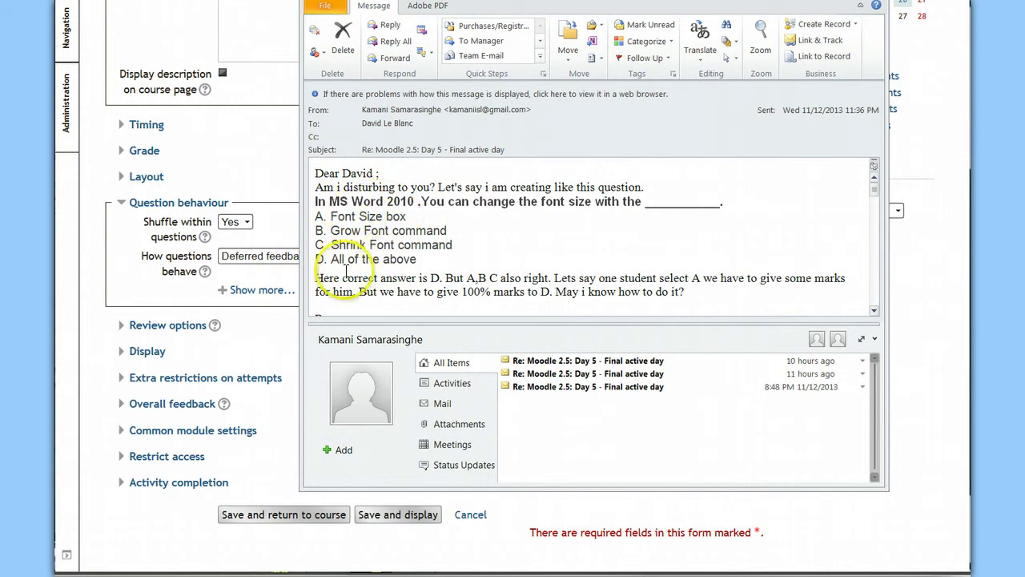
click(250, 222)
click(245, 232)
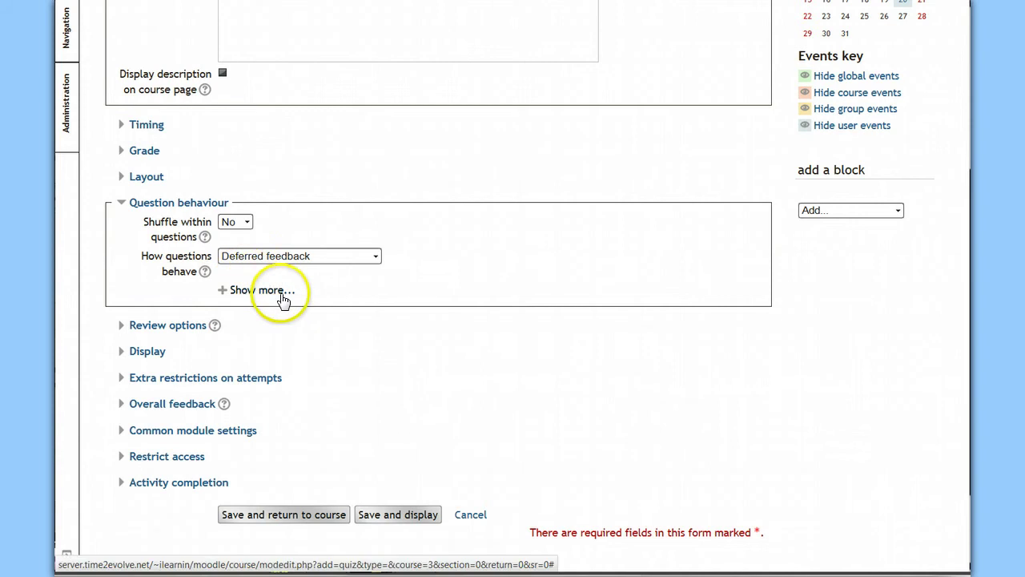
click(376, 257)
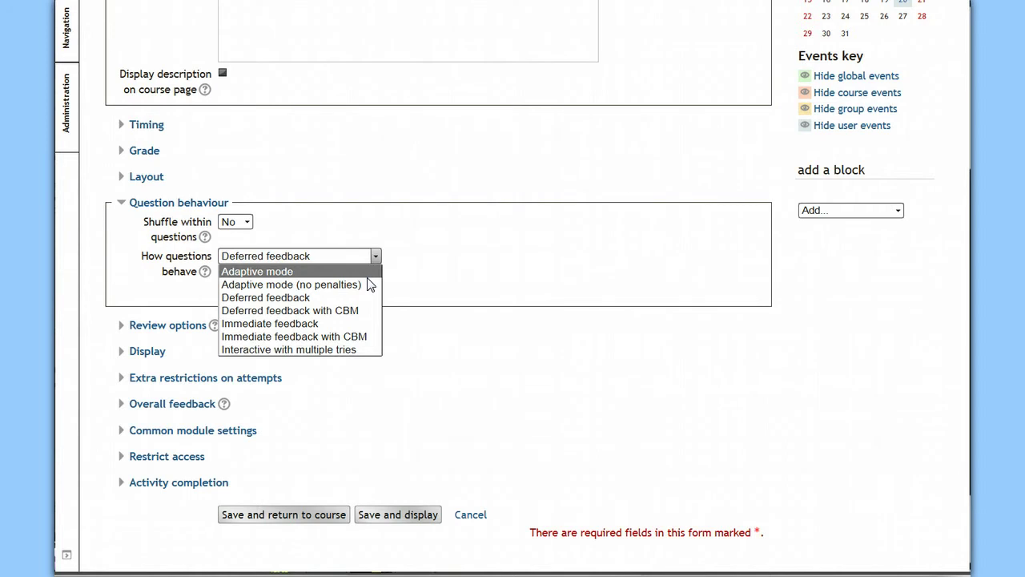
click(272, 350)
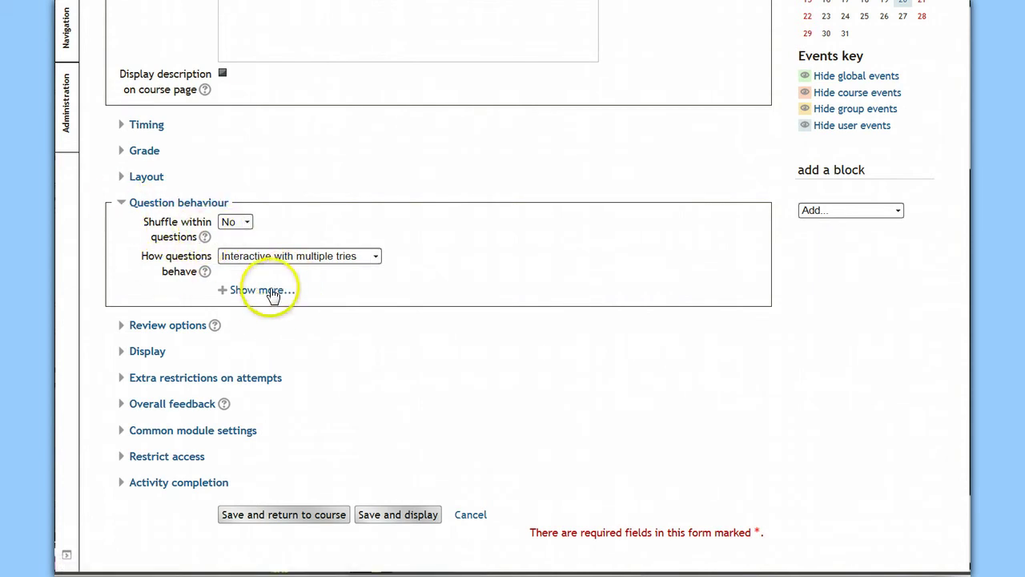
- Turn off General feedback and Right answer during the attempt in the review options, and save and display the quiz
click(127, 329)
scroll(385, 316, down, 2)
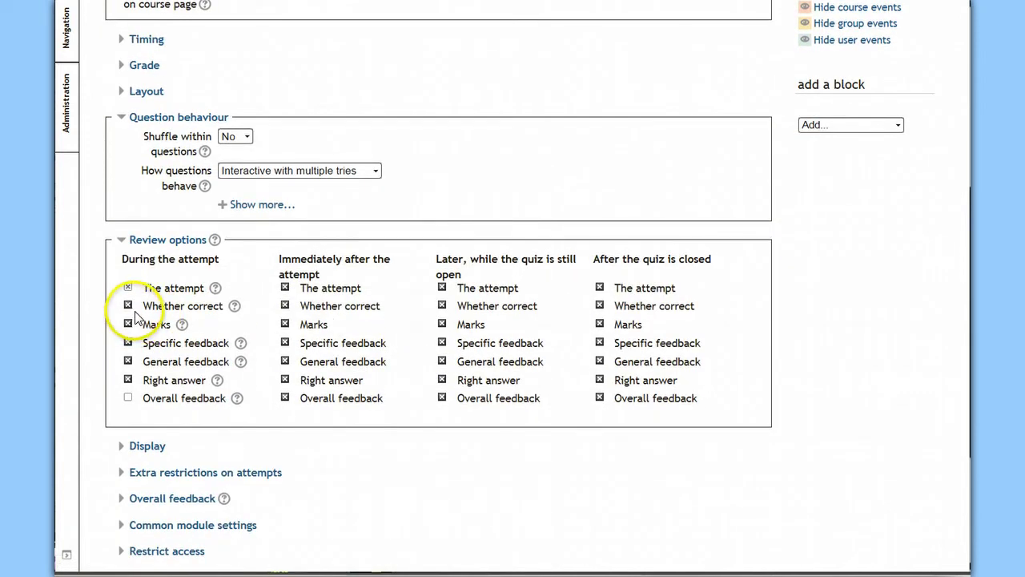
click(127, 361)
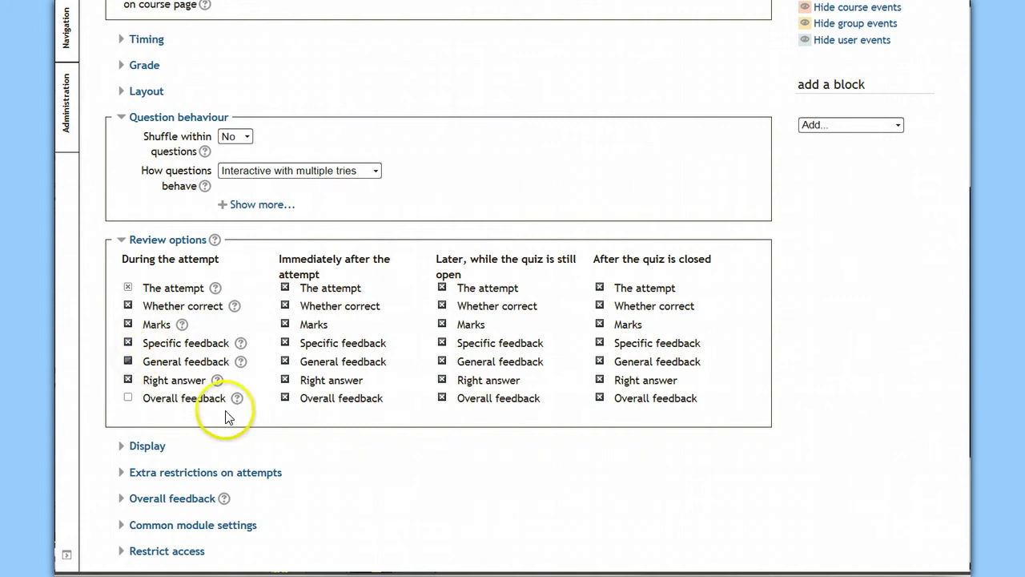
click(129, 381)
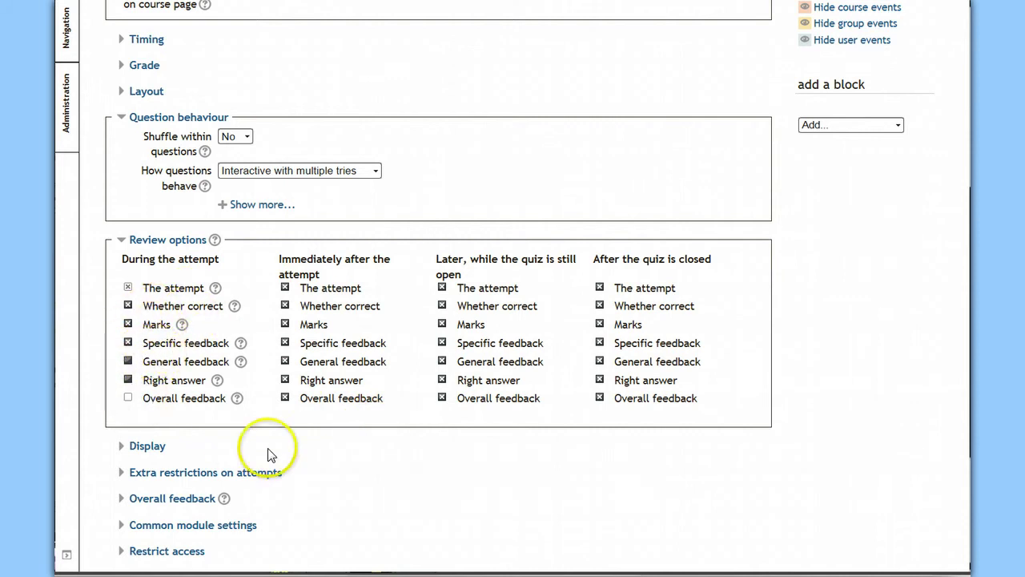
scroll(389, 473, down, 3)
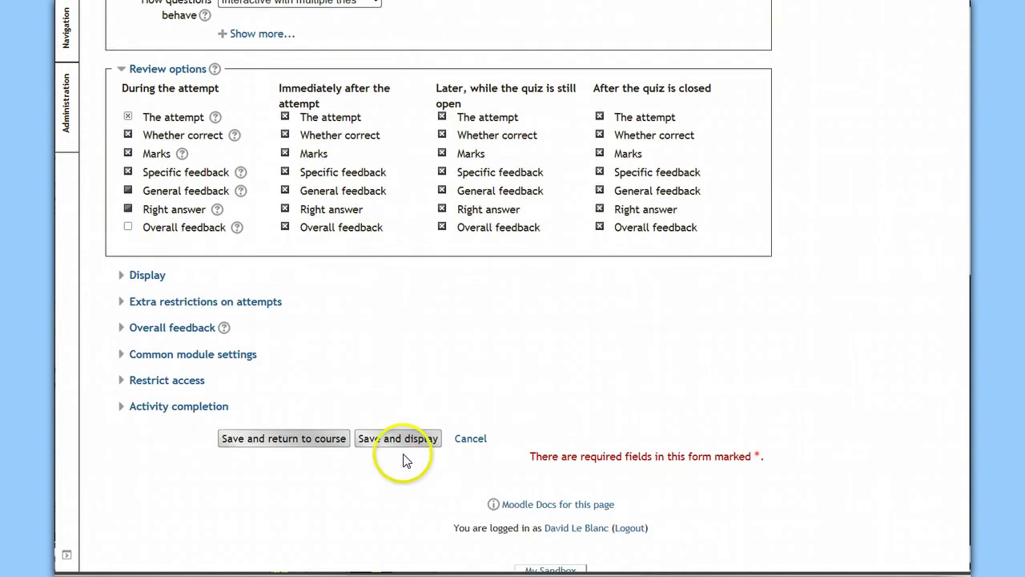
click(403, 446)
click(404, 453)
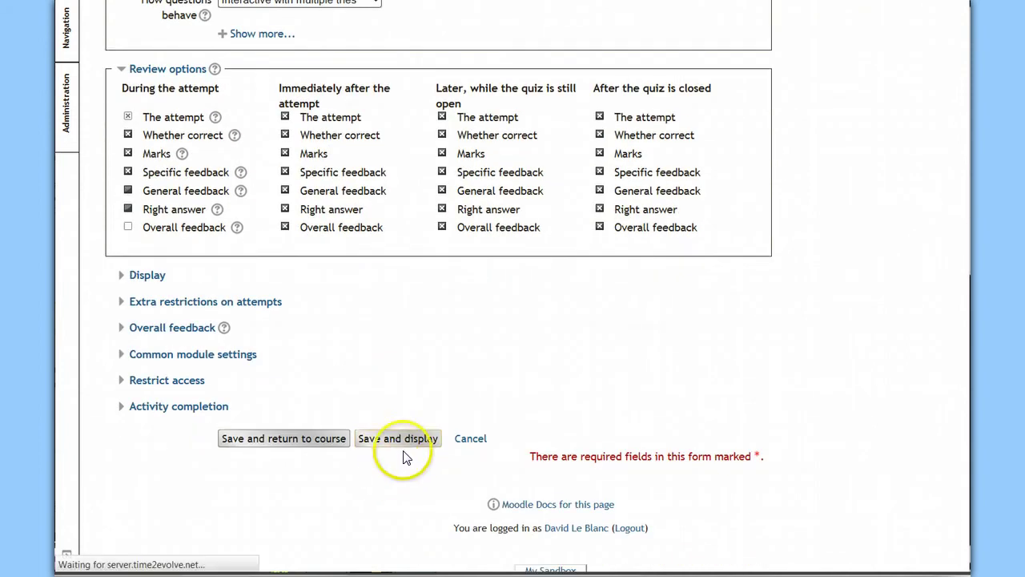
- Open the quiz for editing and create a new Embedded answers (Cloze) question in its question bank
click(460, 360)
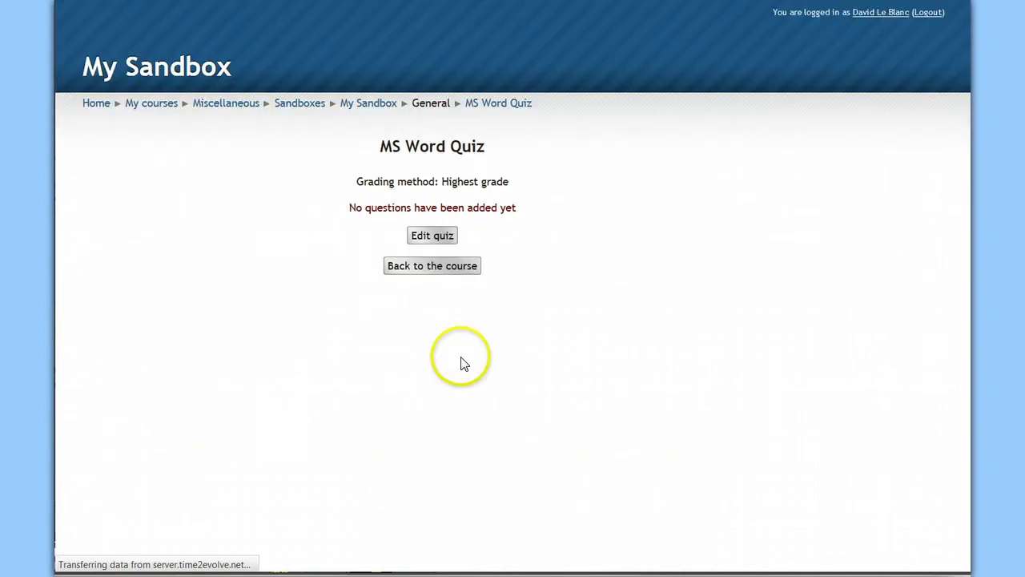
click(436, 243)
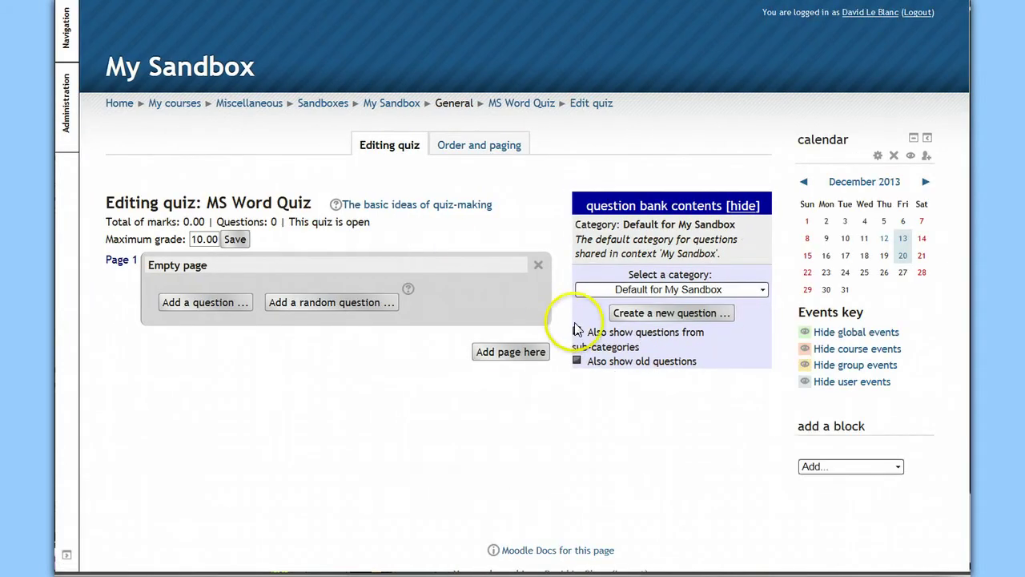
click(652, 314)
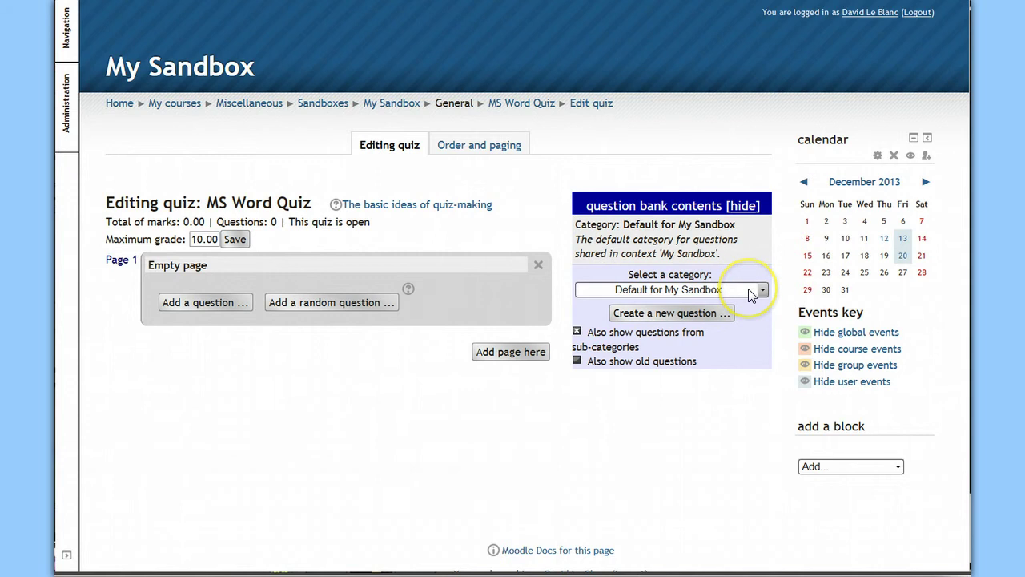
click(710, 312)
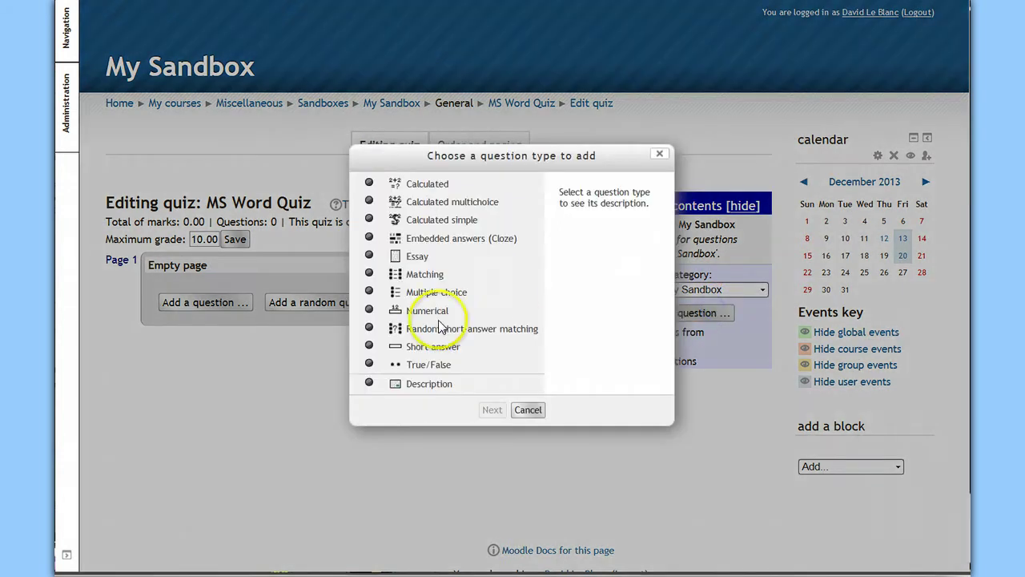
click(369, 238)
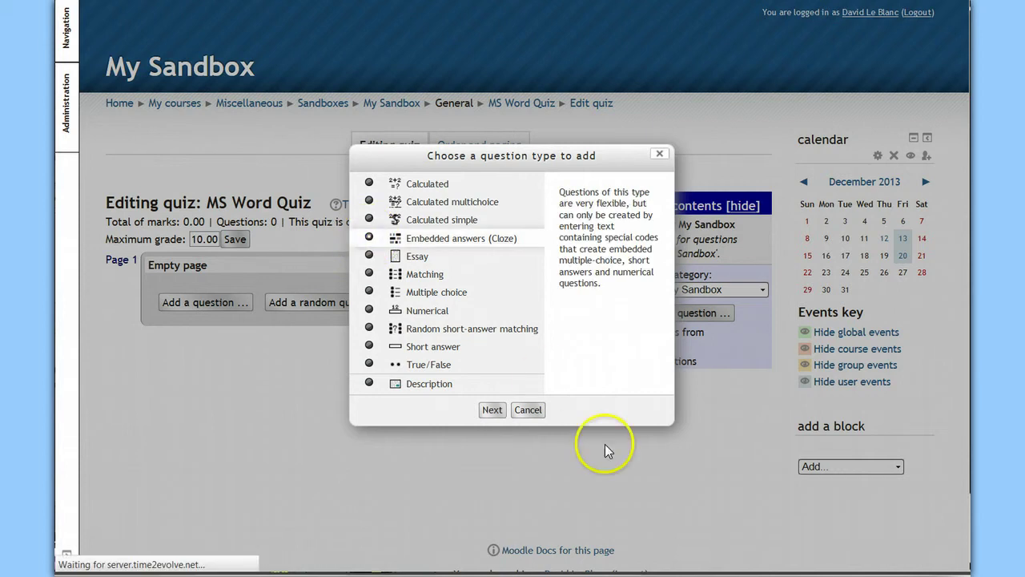
click(491, 410)
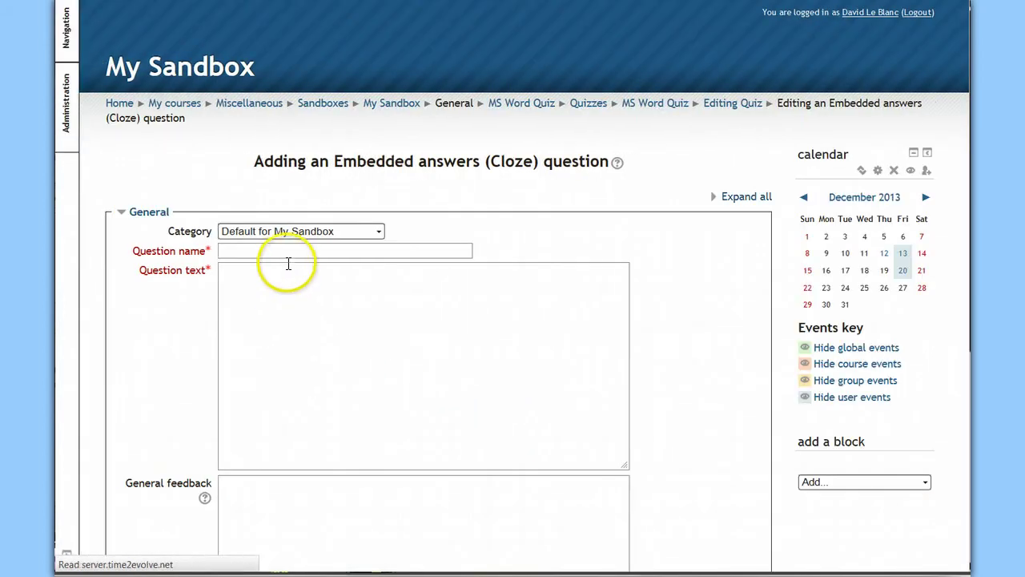
- Name the question MS Word 1 and copy the font-size question with options A to D from the Outlook email into the question text
click(287, 252)
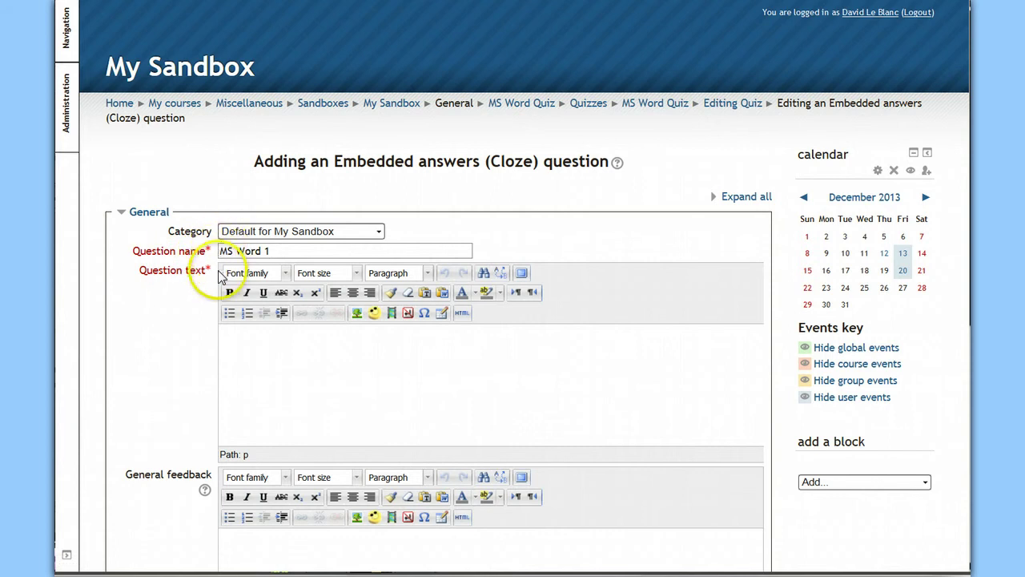
mouse_move(414, 556)
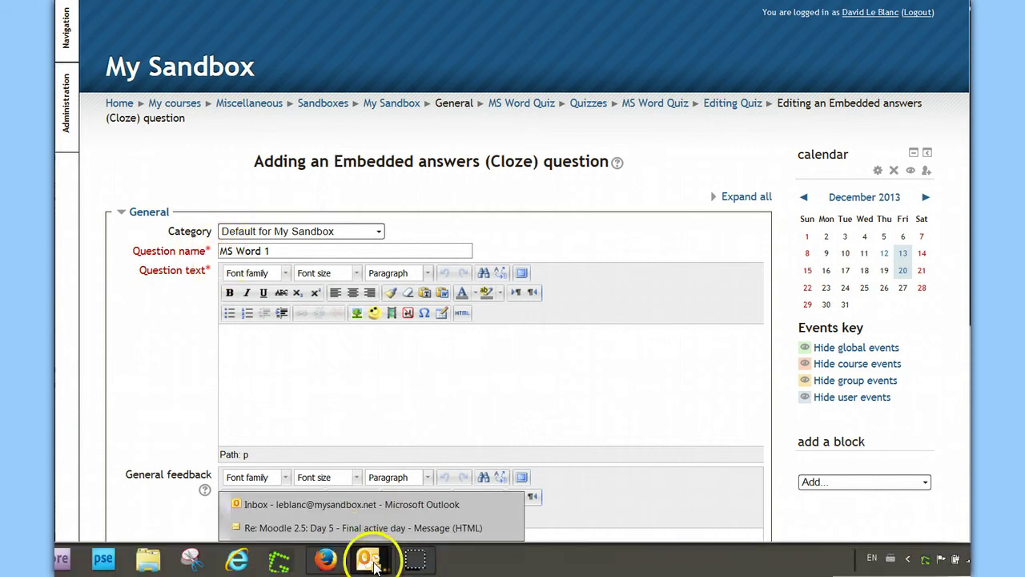
click(346, 522)
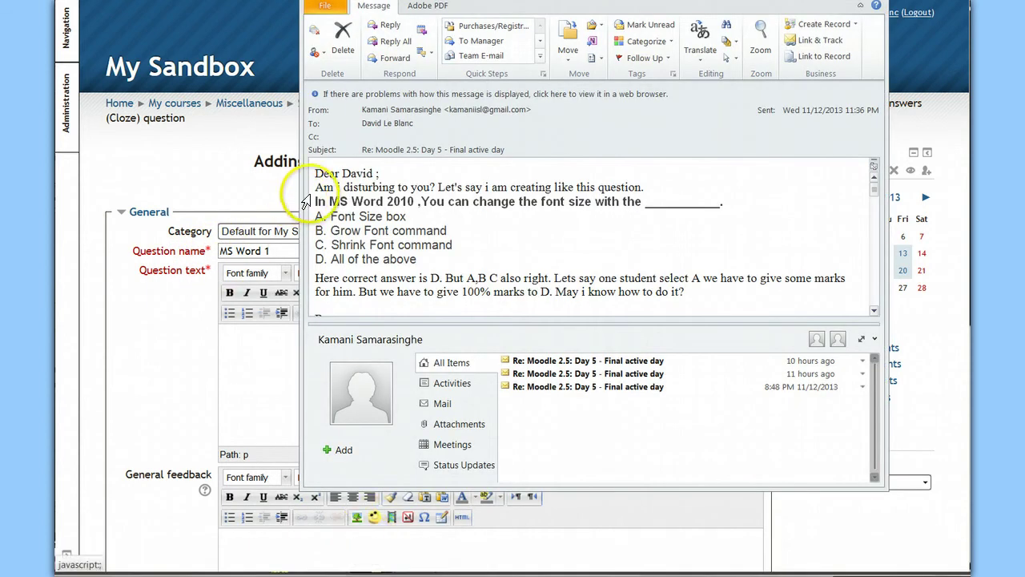
drag(314, 201, 443, 254)
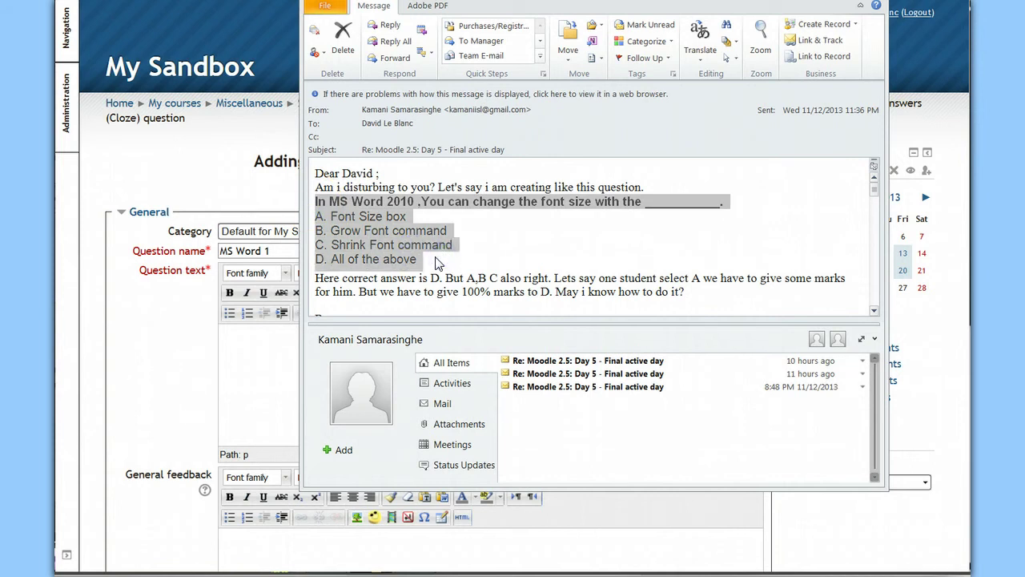
click(252, 379)
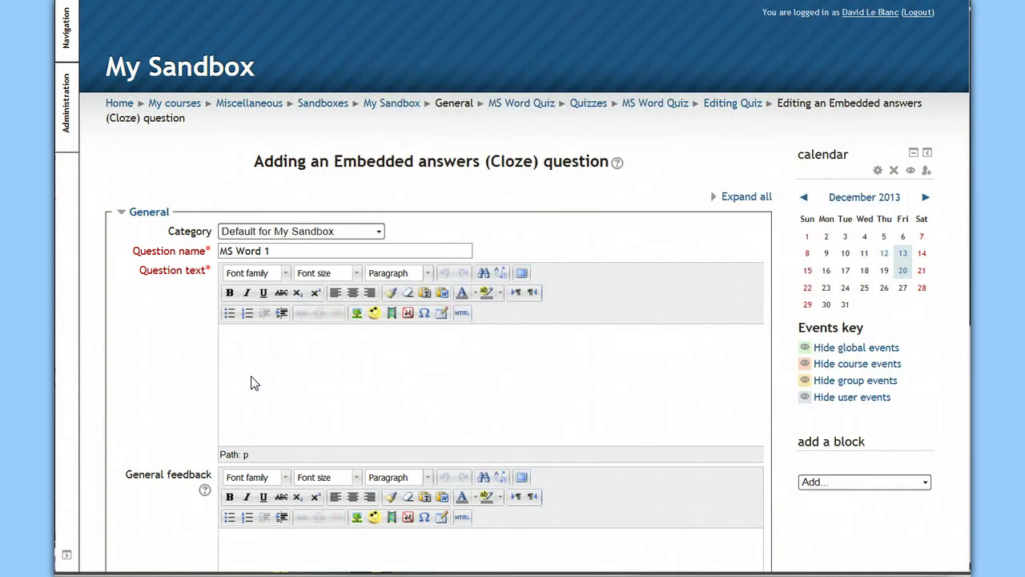
text(In MS Word 2010 ,You can change the font size with the ____________. A. Font Size box B. Grow Font command C. Shrink Font command D. All of the above)
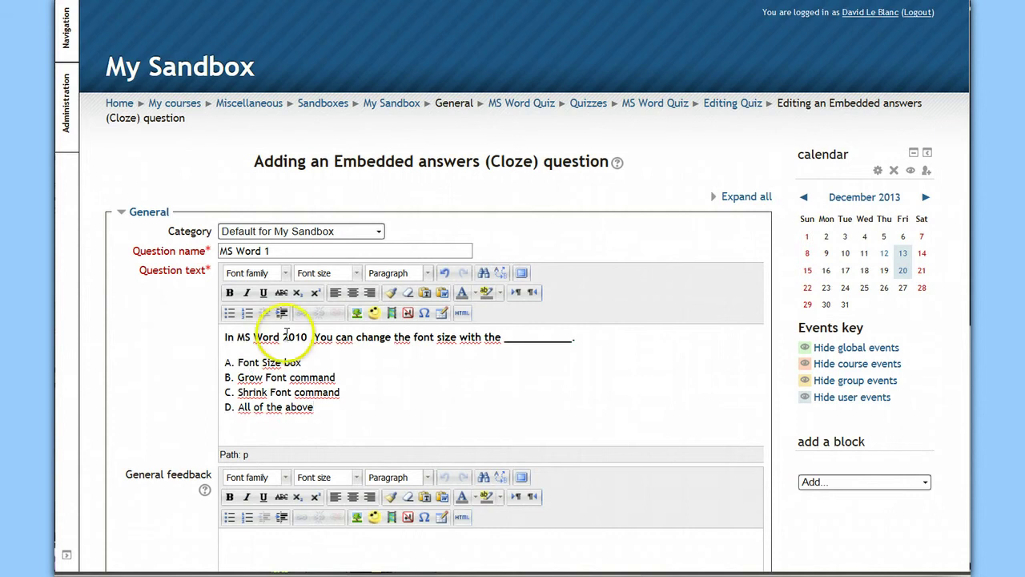
- Remove the bold formatting from the question sentence and delete the underscore blank and full stop at its end
click(227, 338)
drag(227, 340, 592, 341)
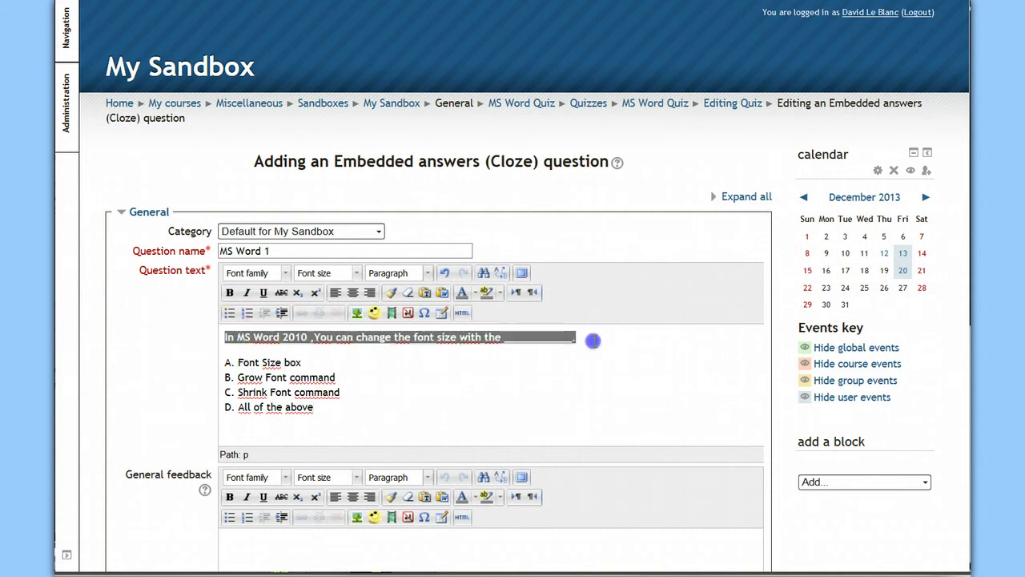
click(230, 292)
drag(568, 349, 492, 346)
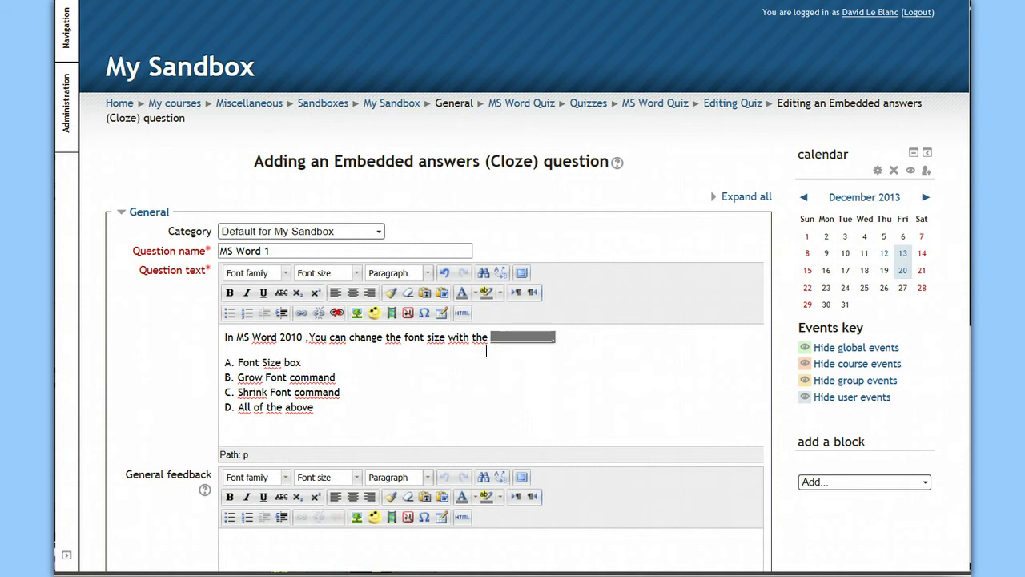
key(Delete)
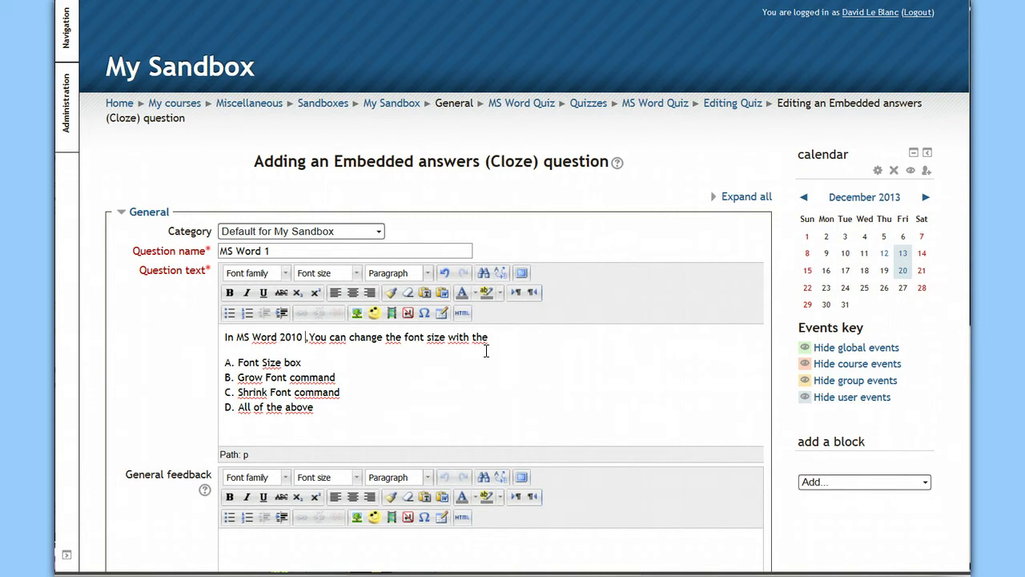
- Correct the spacing and capitalization around the comma so the question sentence begins "In MS Word 2010, you can"
key(BackSpace)
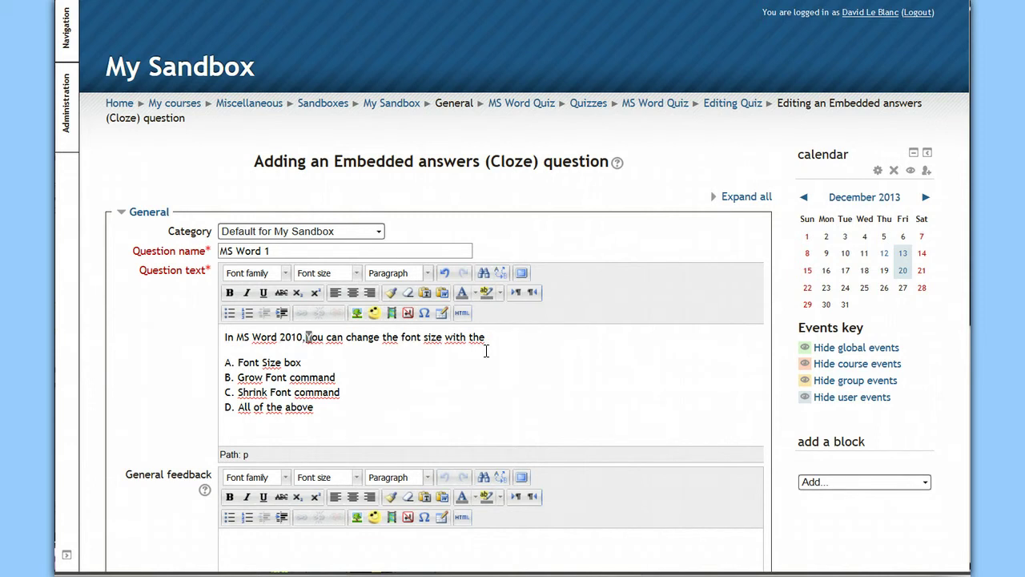
text(y)
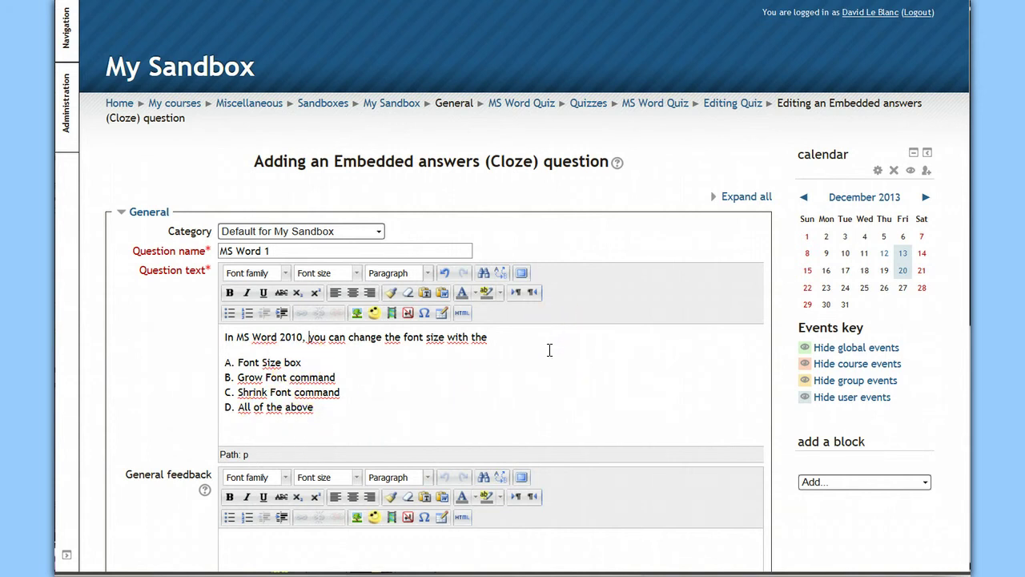
scroll(550, 350, down, 2)
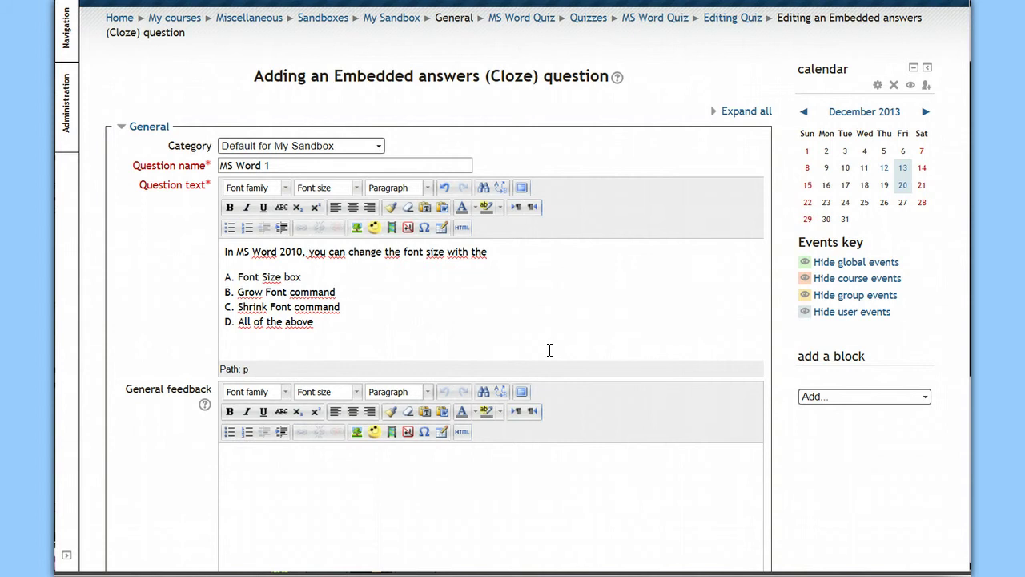
- Add the Cloze code {1:MCV:} on a new line between the question sentence and the answer options
click(523, 266)
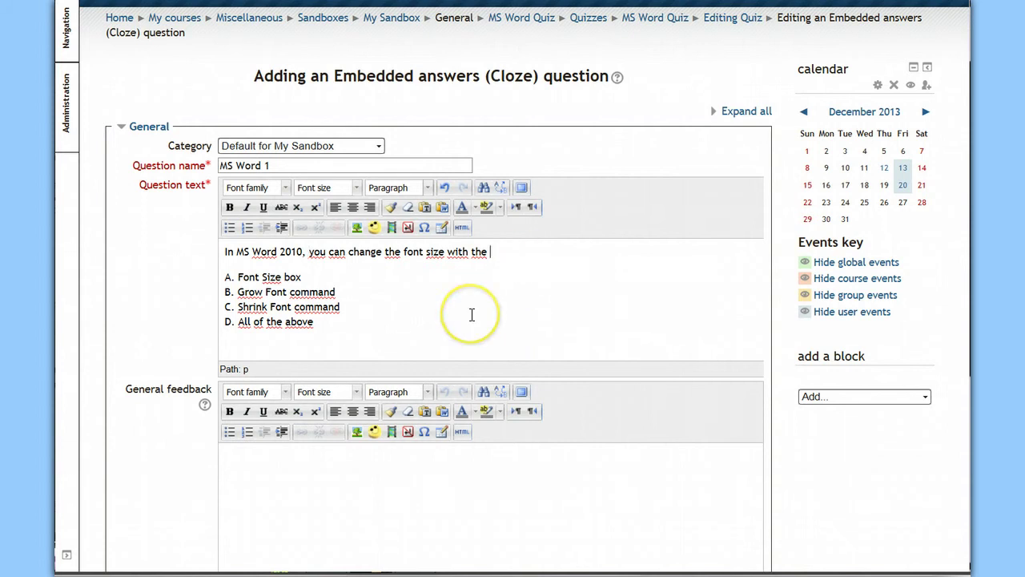
key(Return)
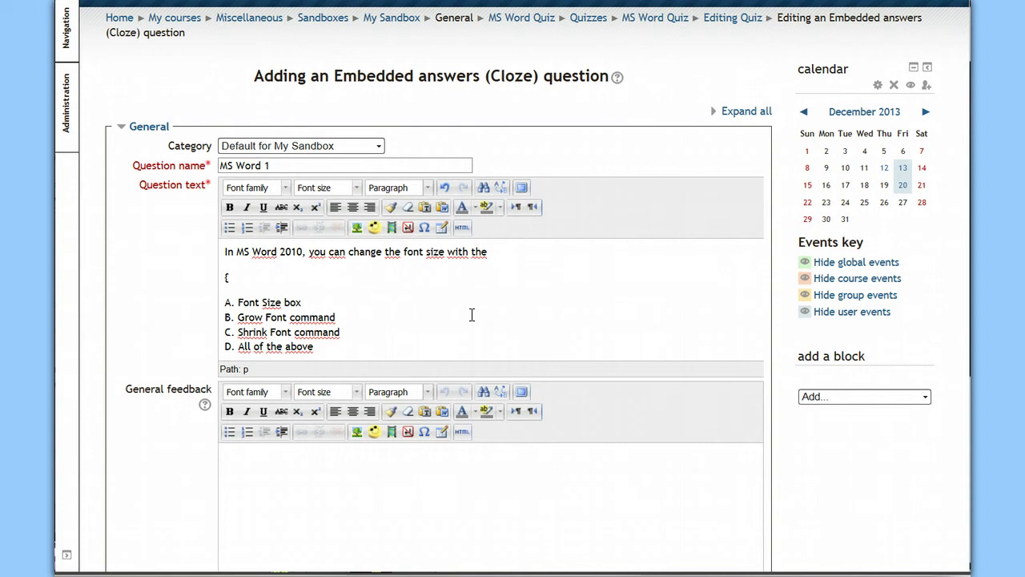
text(})
click(227, 278)
text(1)
text(::)
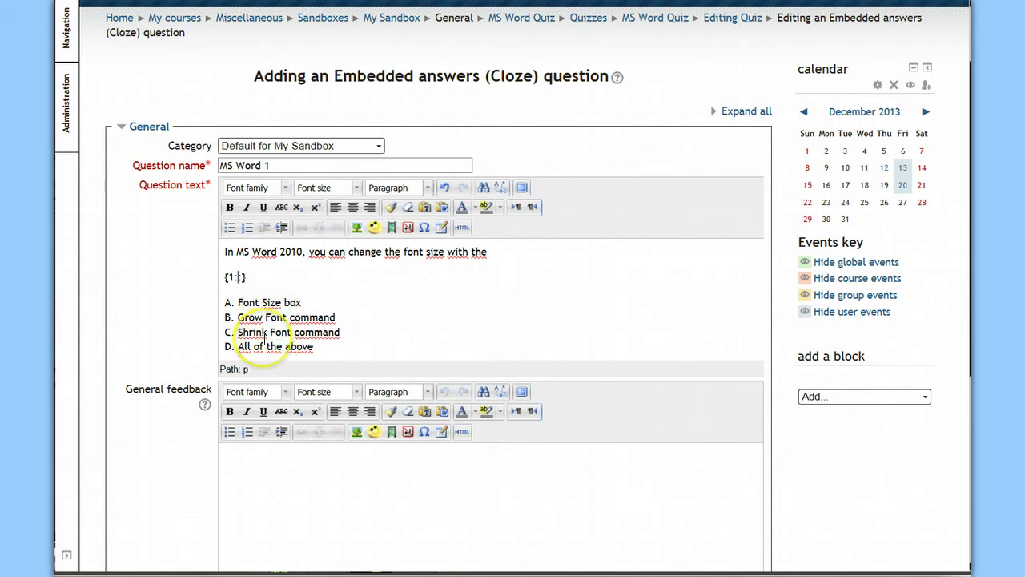
text(MCC)
key(BackSpace)
text(V)
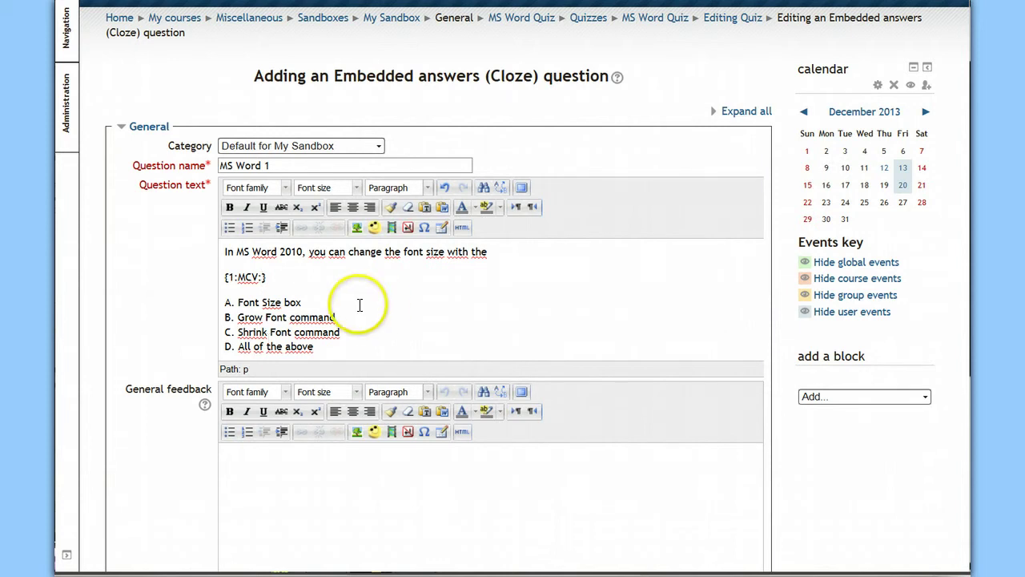
- Move answer options A to D into the braces after MCV: so they run on one line
drag(301, 302, 265, 279)
drag(348, 314, 336, 290)
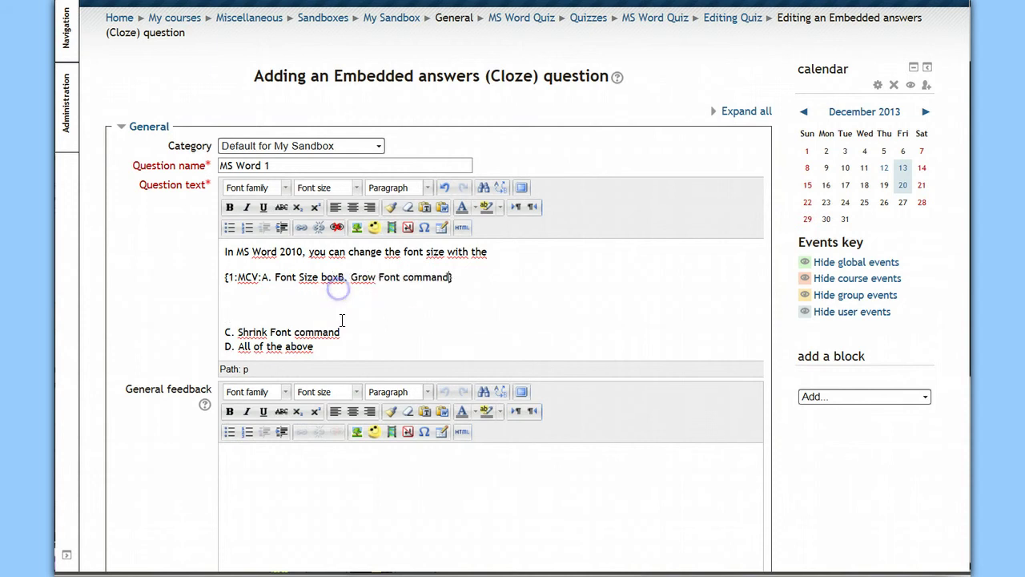
drag(343, 331, 450, 281)
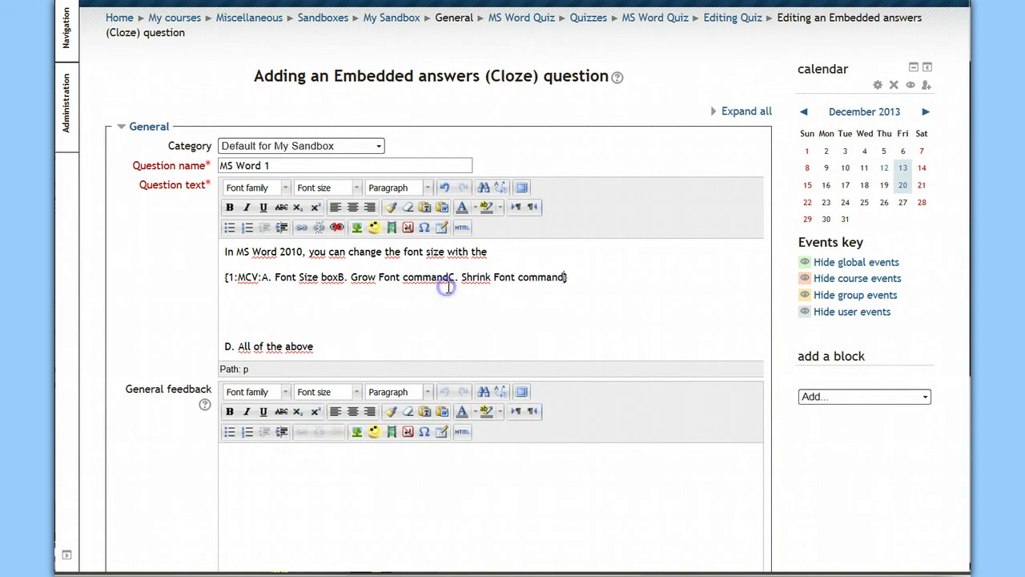
drag(349, 354, 562, 288)
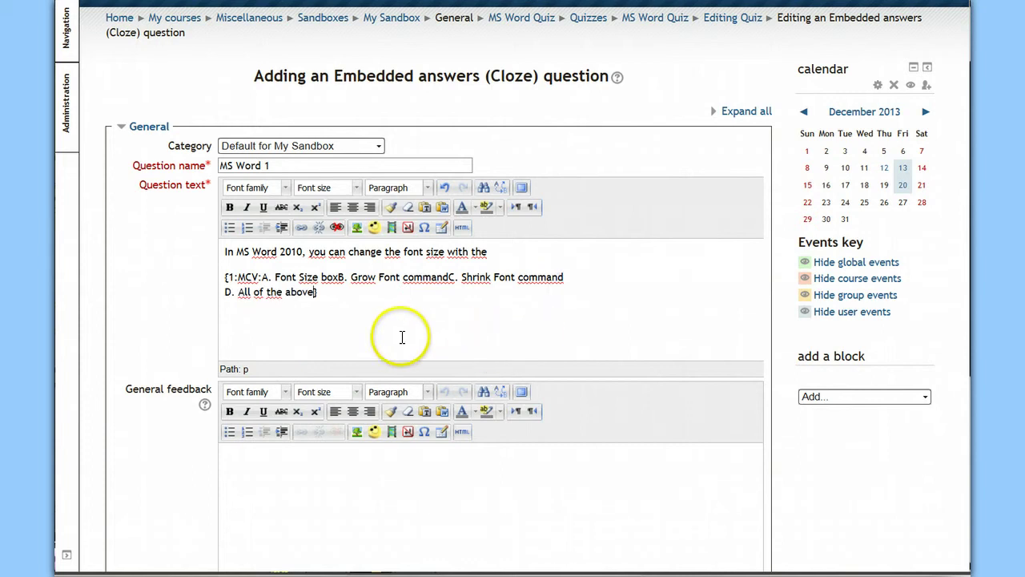
click(571, 276)
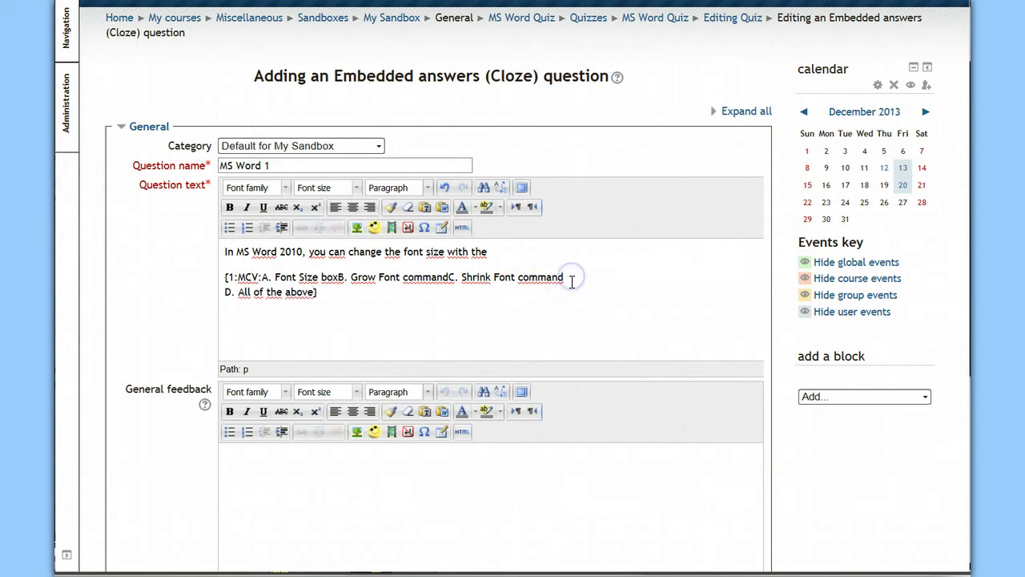
key(Delete)
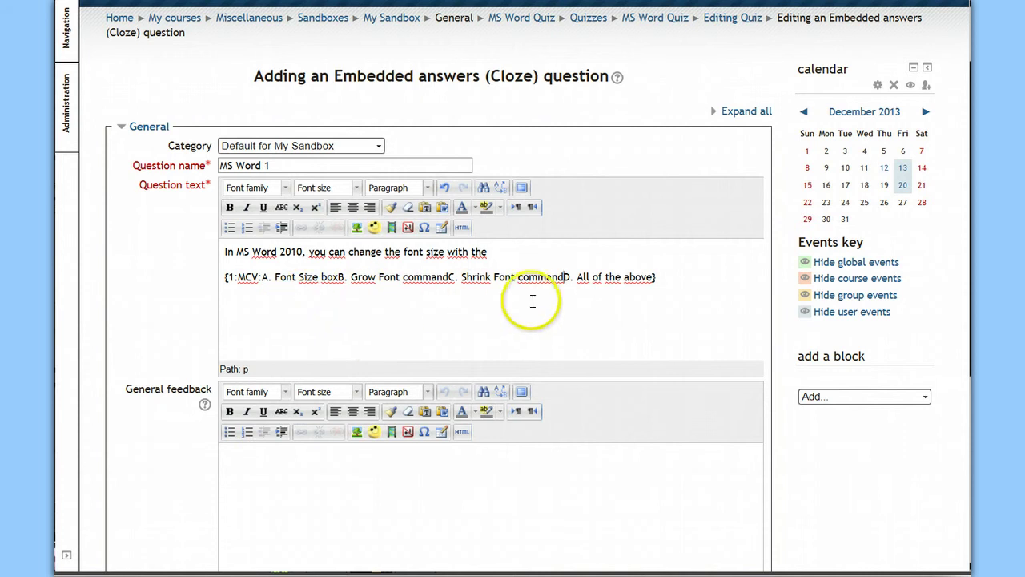
- Separate the four answer options with tildes and mark option D, All of the above, as correct with an equals sign
click(263, 277)
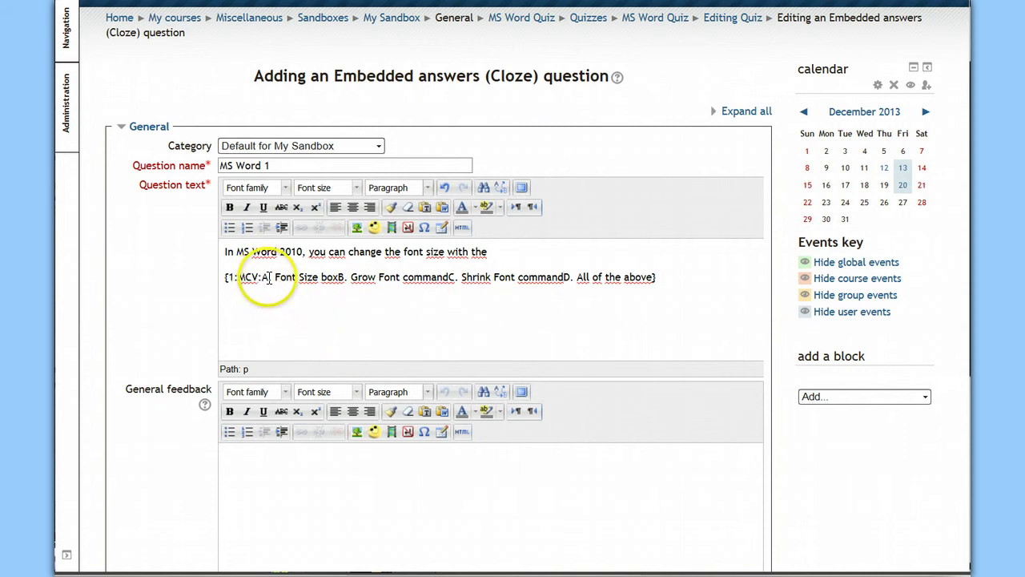
click(337, 277)
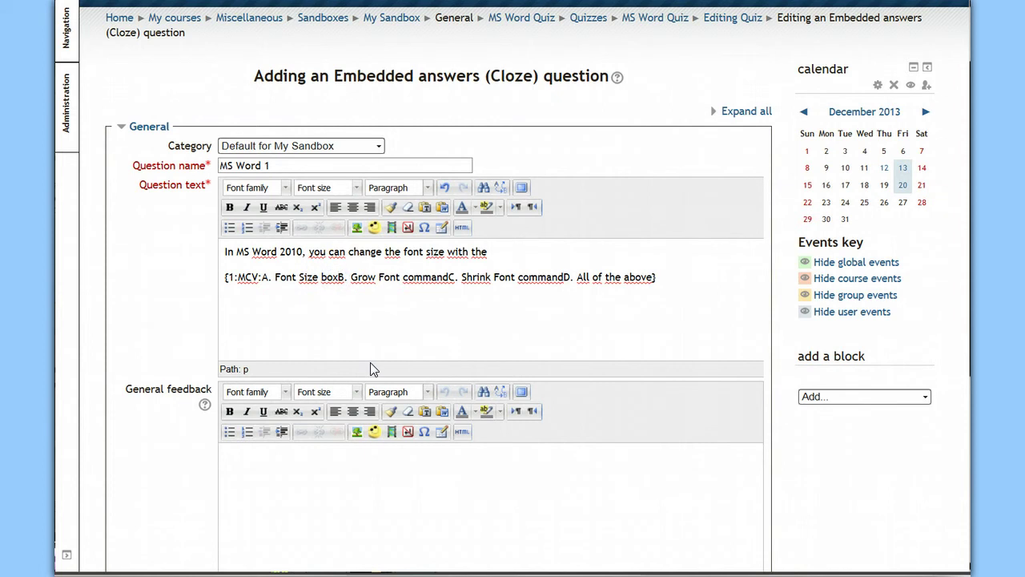
text(;)
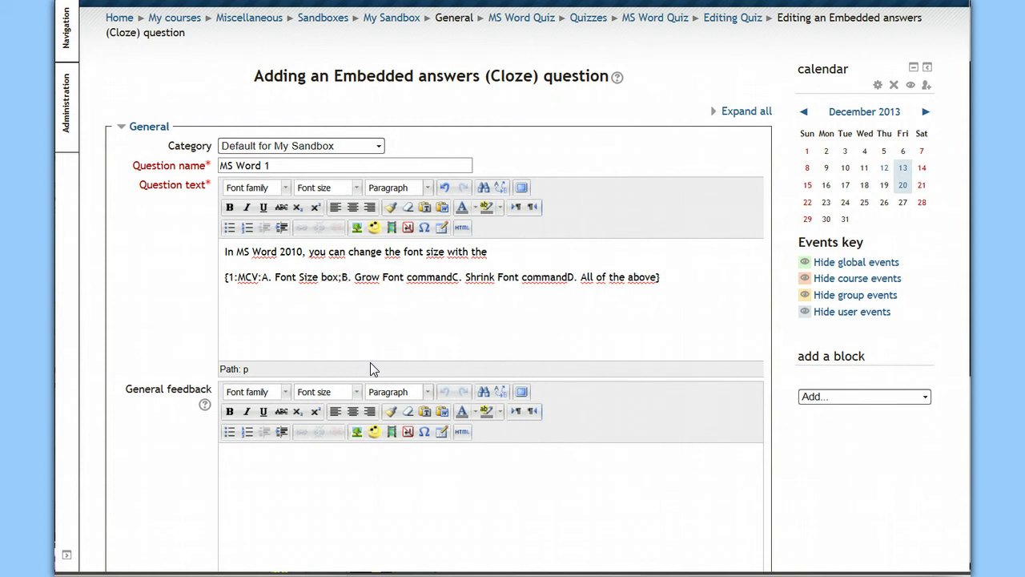
key(BackSpace)
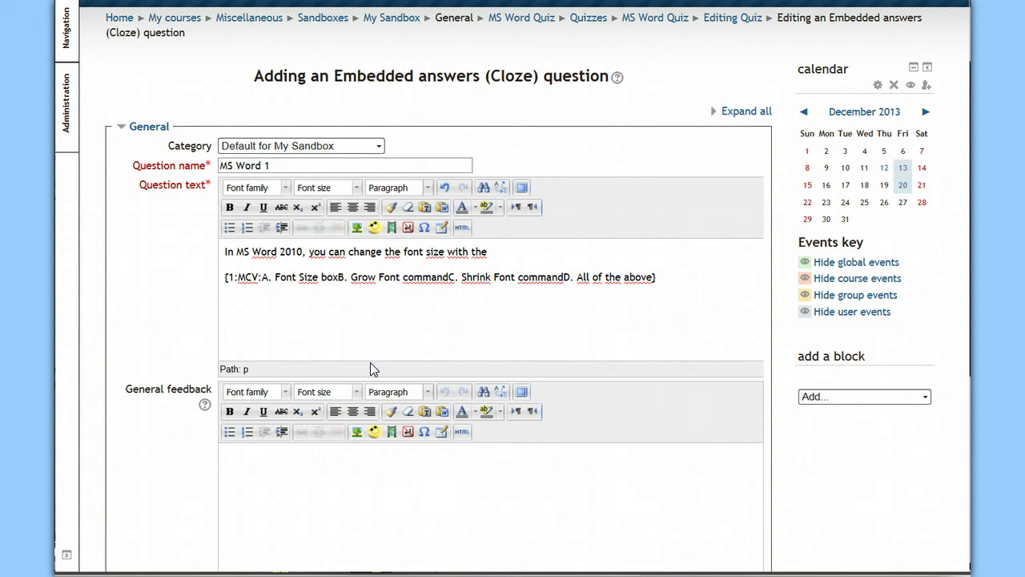
text(~)
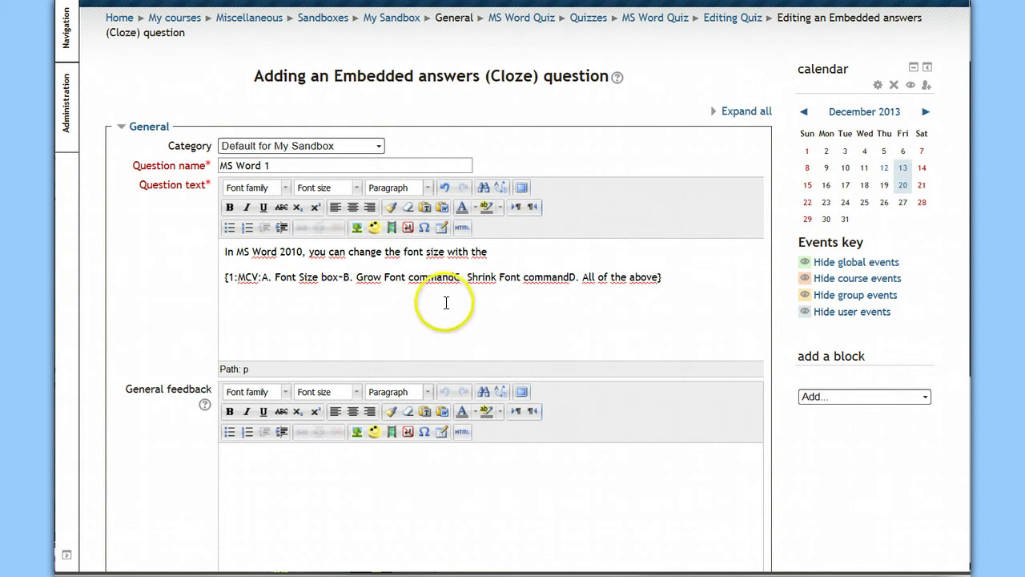
click(455, 277)
text(~)
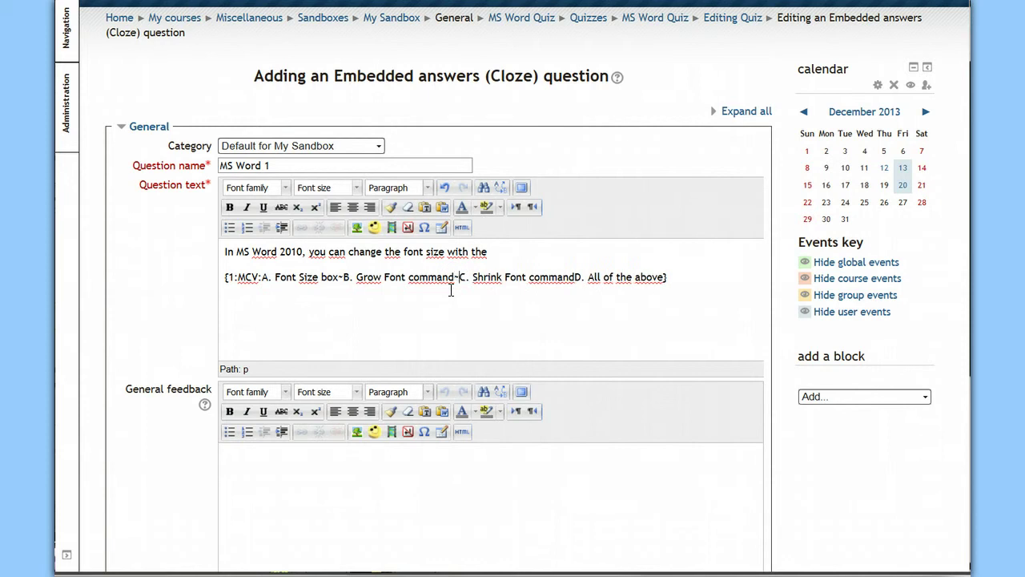
click(577, 277)
text(~)
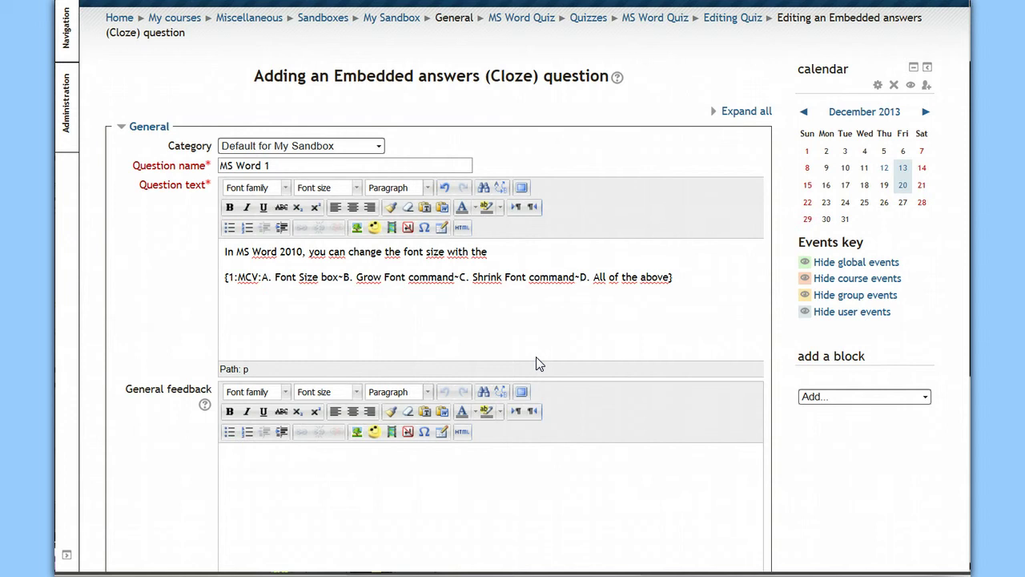
text(=)
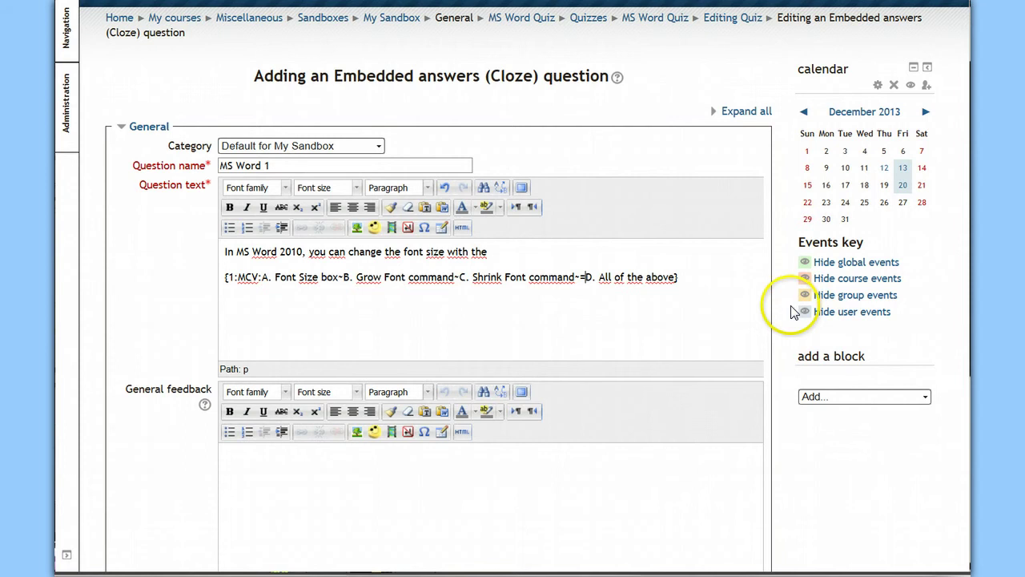
- Write the feedback "#Yes, that's right" with the Yes emoticon and place it after option D, inside the closing brace
click(674, 277)
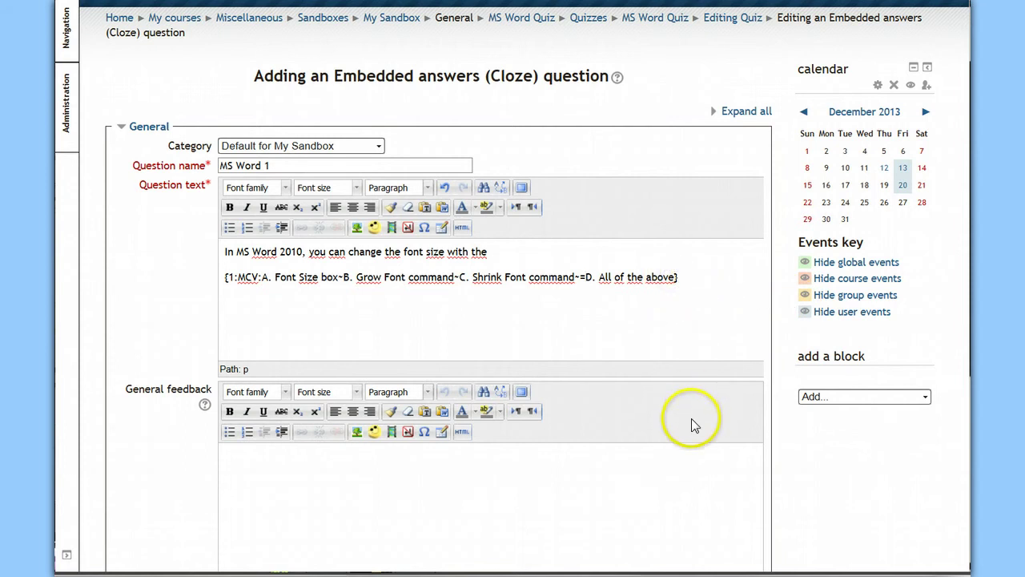
click(743, 287)
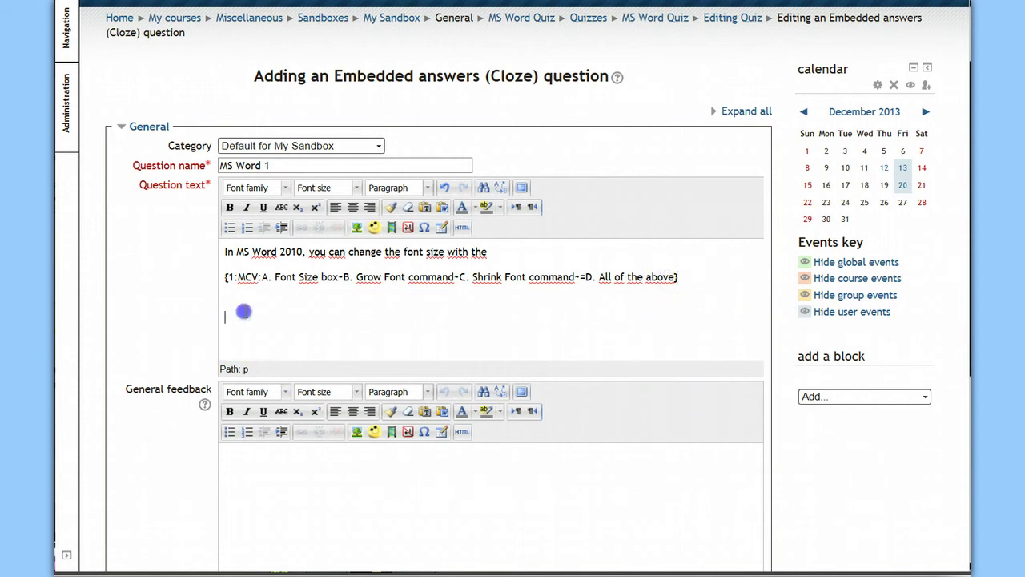
click(244, 311)
text(#)
text(Yes, that's re)
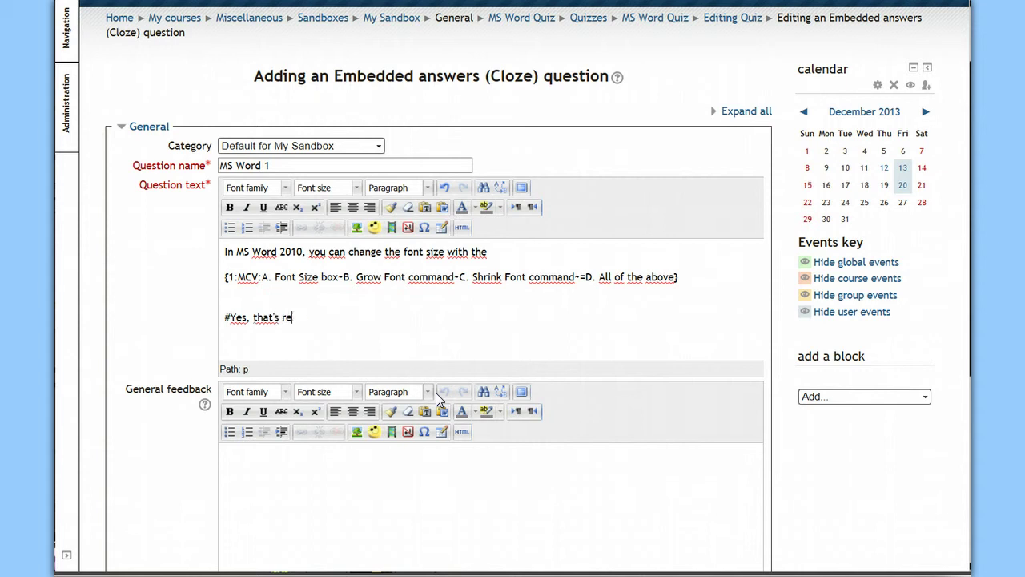
key(BackSpace)
text(ight)
click(374, 229)
scroll(458, 391, down, 5)
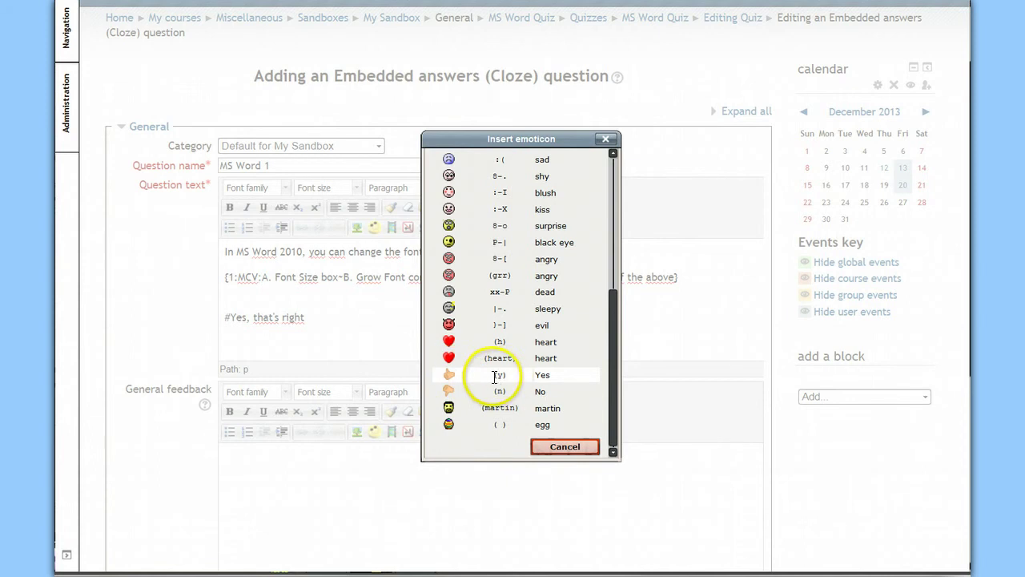
click(451, 378)
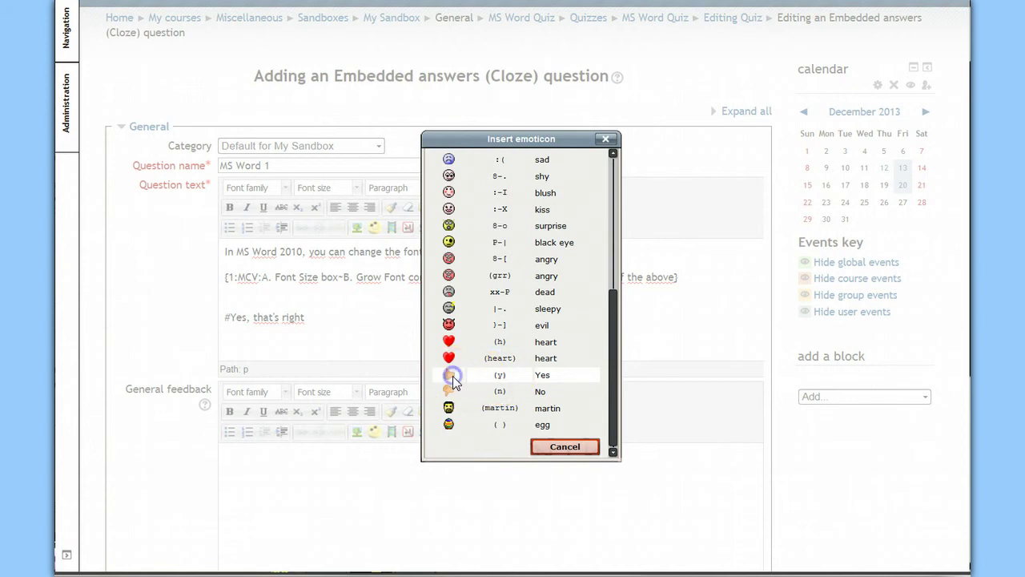
drag(327, 315, 668, 290)
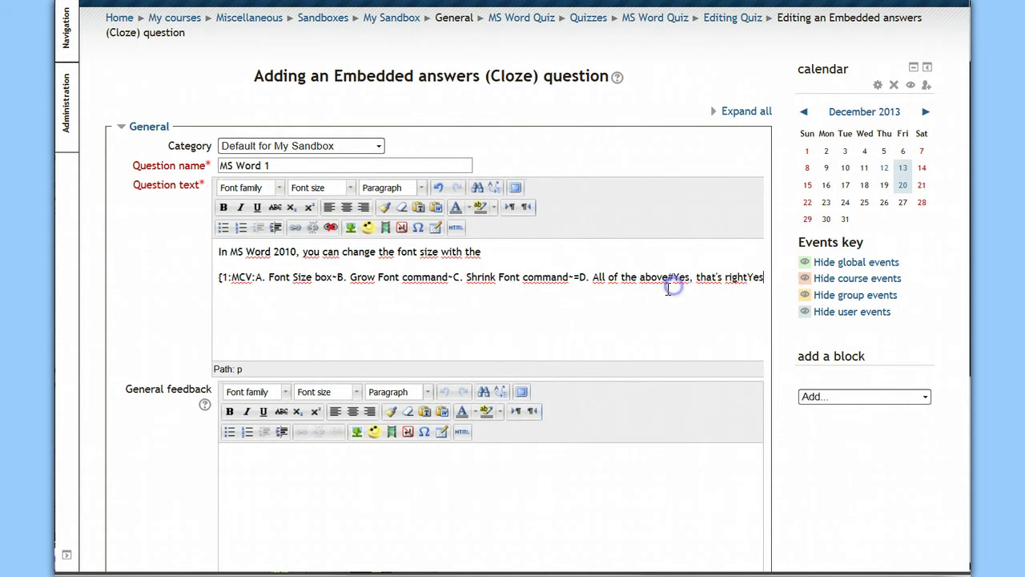
text(})
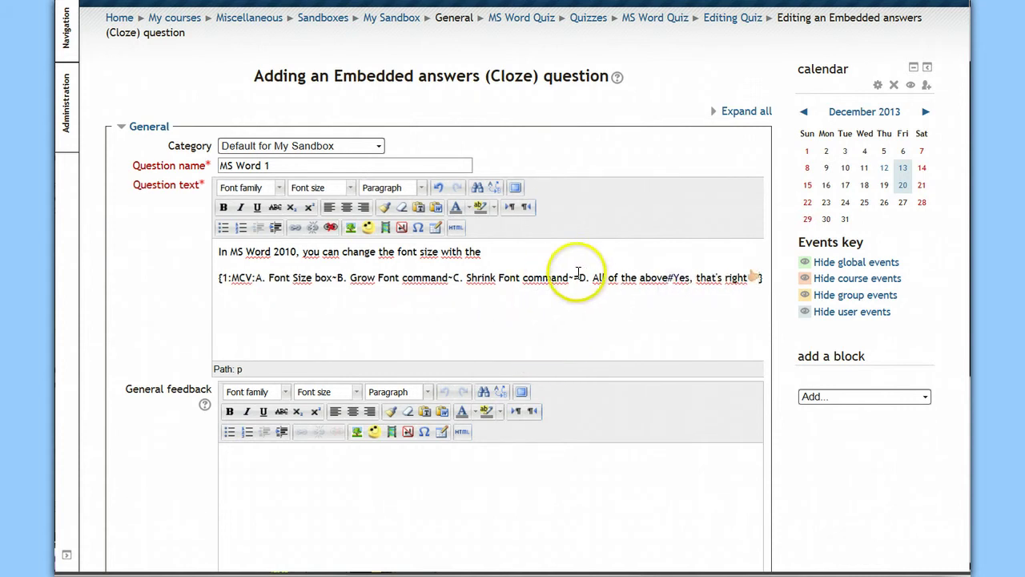
- Write the feedback "#No, that's partially correct." below the Cloze code and finish it with the thoughtful emoticon
click(332, 280)
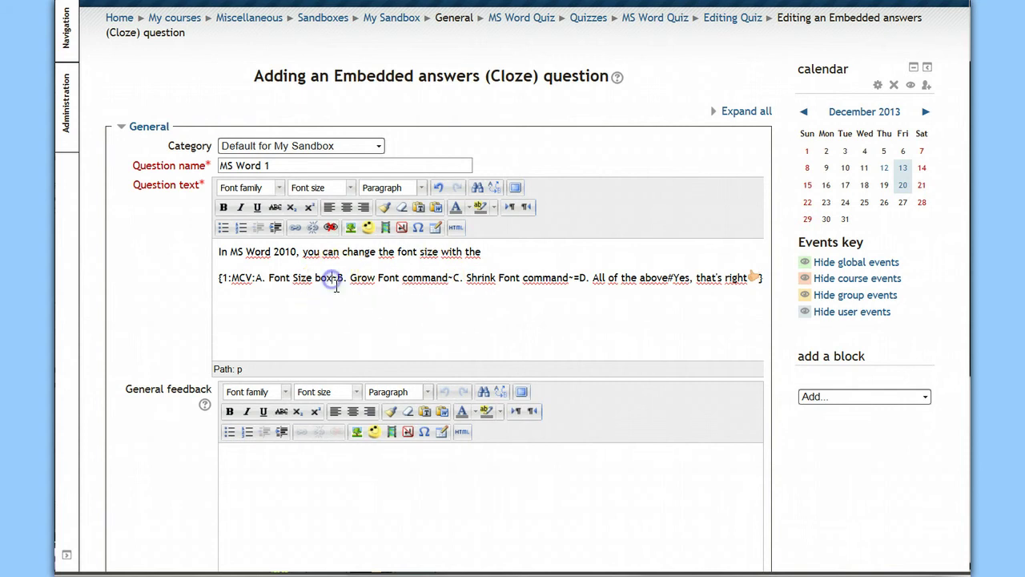
click(354, 333)
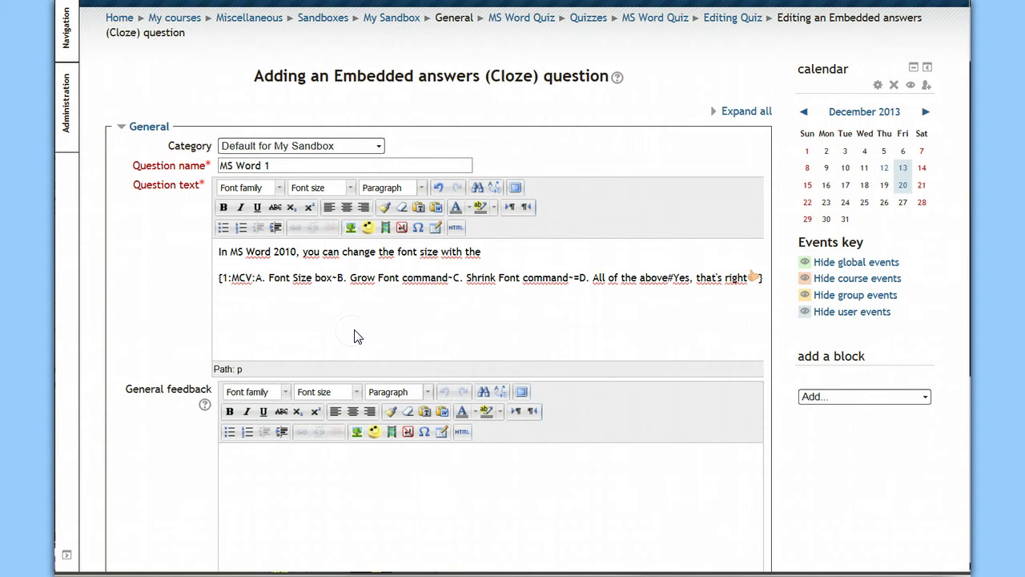
text(#No, that's partially )
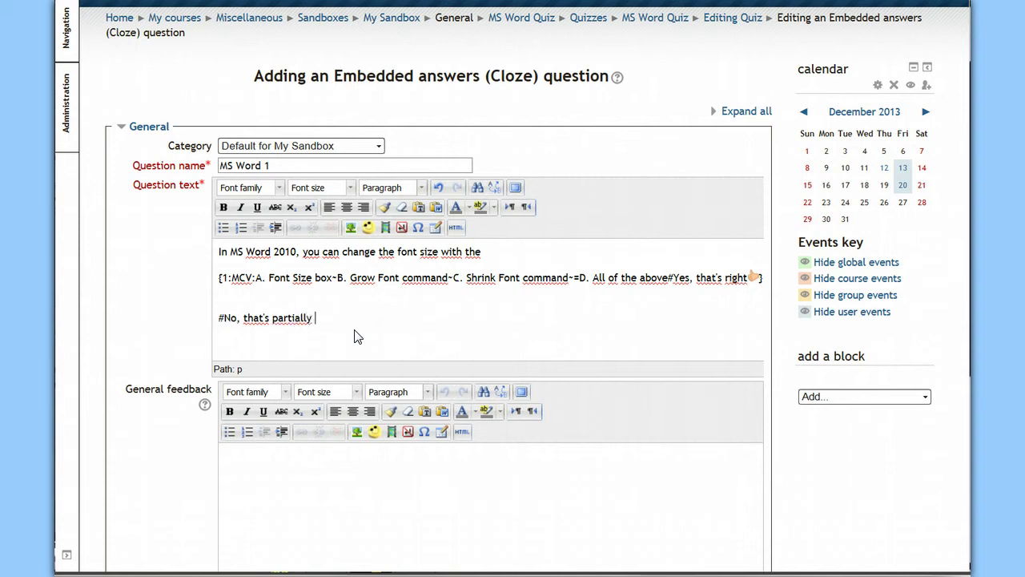
text(correct.)
click(368, 227)
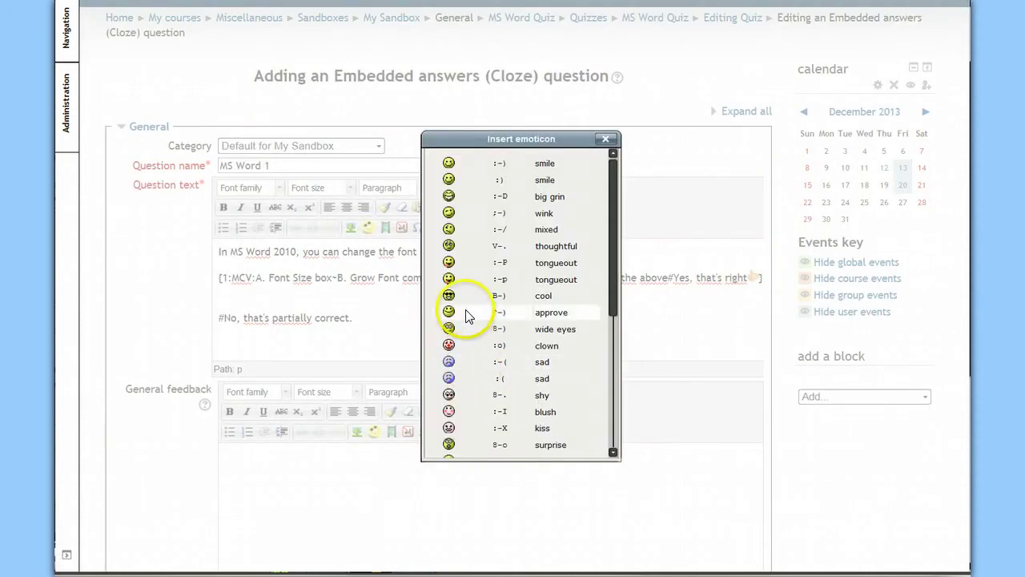
click(448, 245)
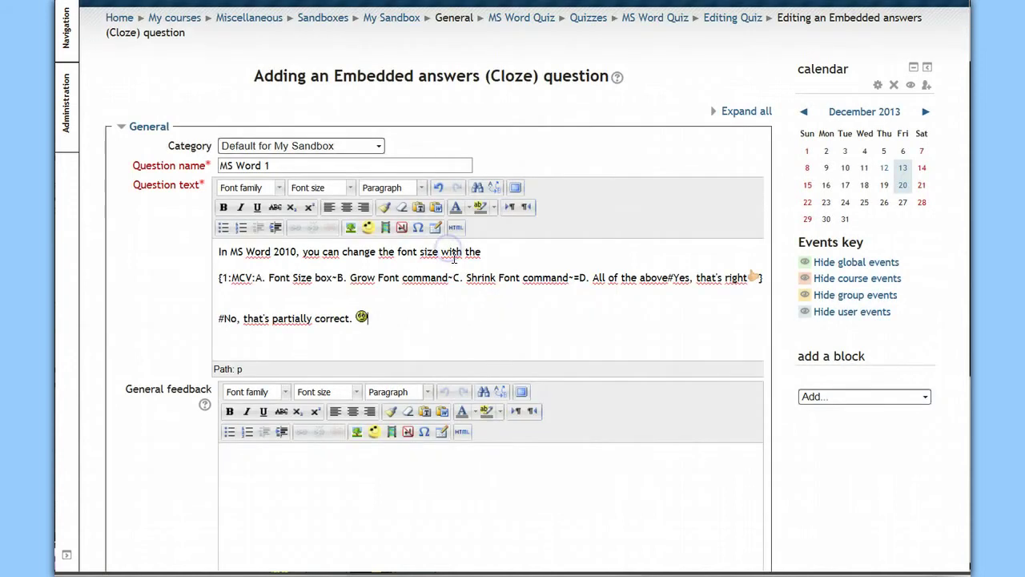
- Copy the partially correct feedback with its emoticon and move the original to right after option A, Font Size box
click(432, 310)
mouse_move(432, 310)
mouse_down()
mouse_move(286, 316)
mouse_move(433, 323)
mouse_up()
key(ctrl+c)
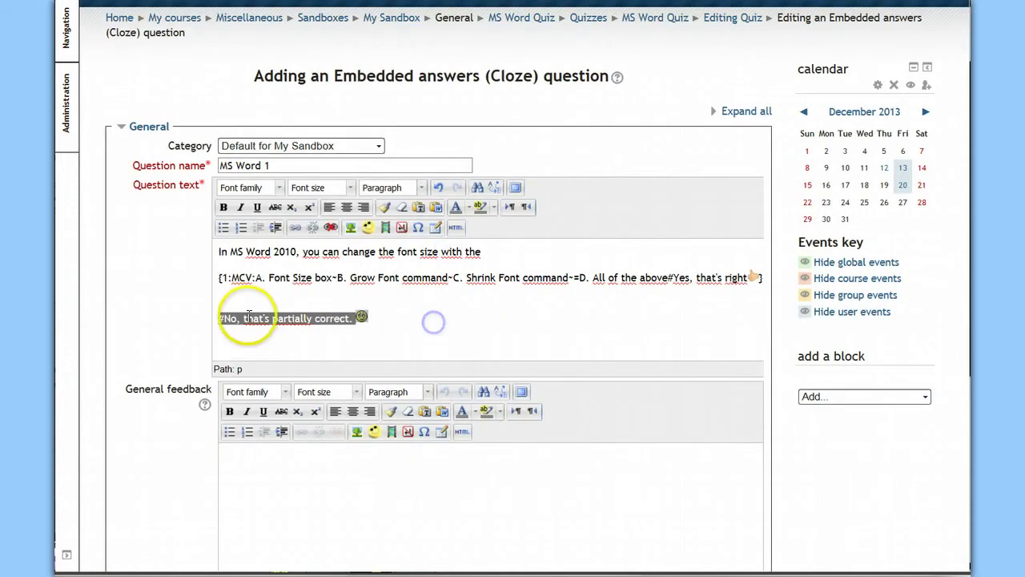
double_click(228, 319)
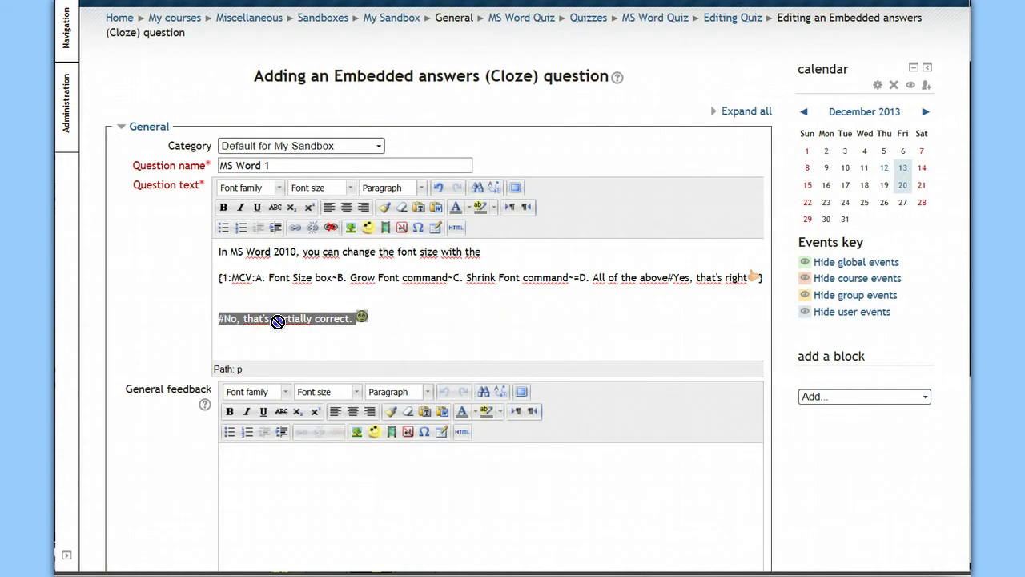
drag(277, 321, 332, 293)
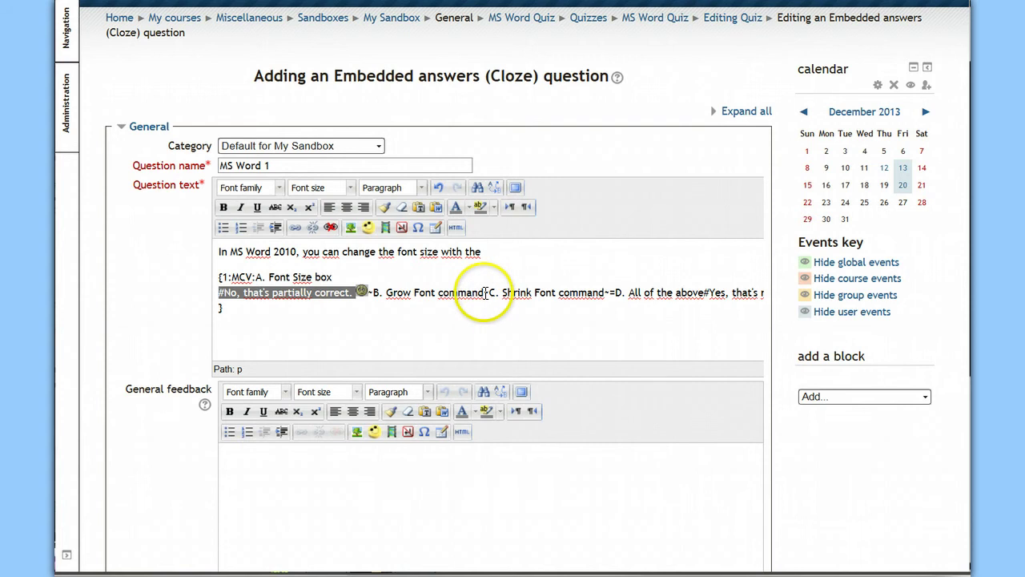
- Paste the partially correct feedback with its emoticon after option B, Grow Font command, and option C, Shrink Font command
click(485, 293)
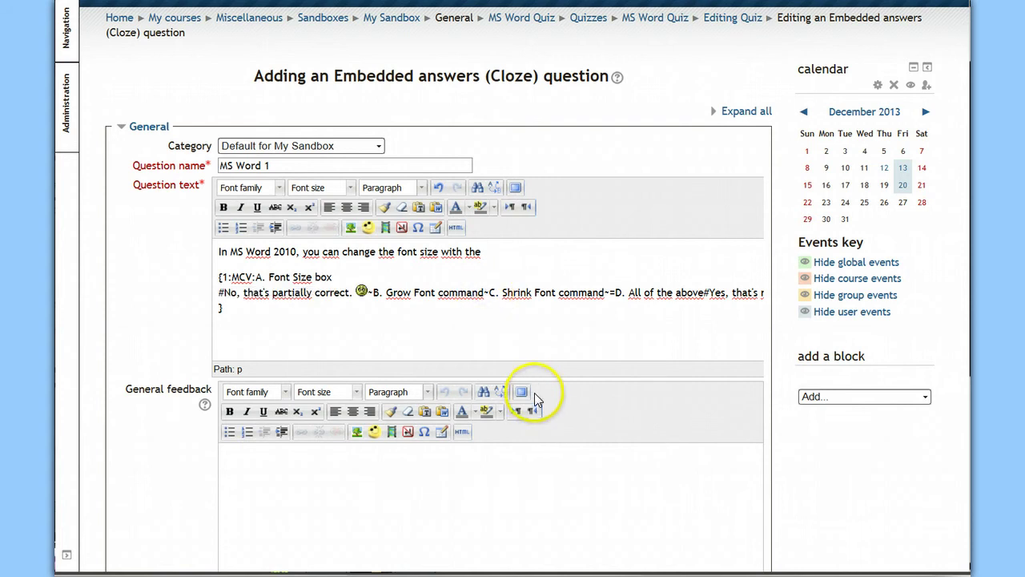
key(shift+Return)
key(ctrl+v)
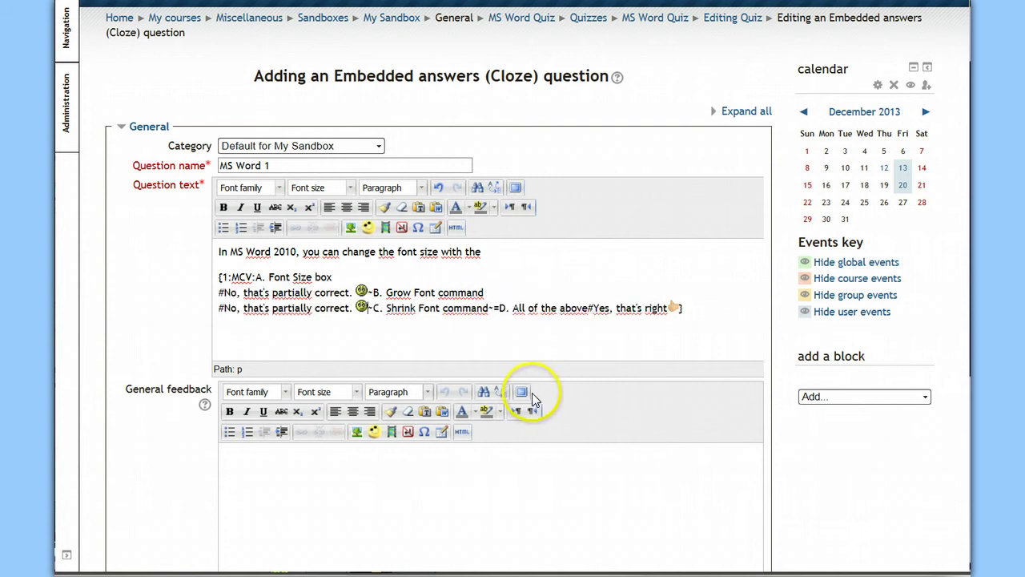
click(487, 308)
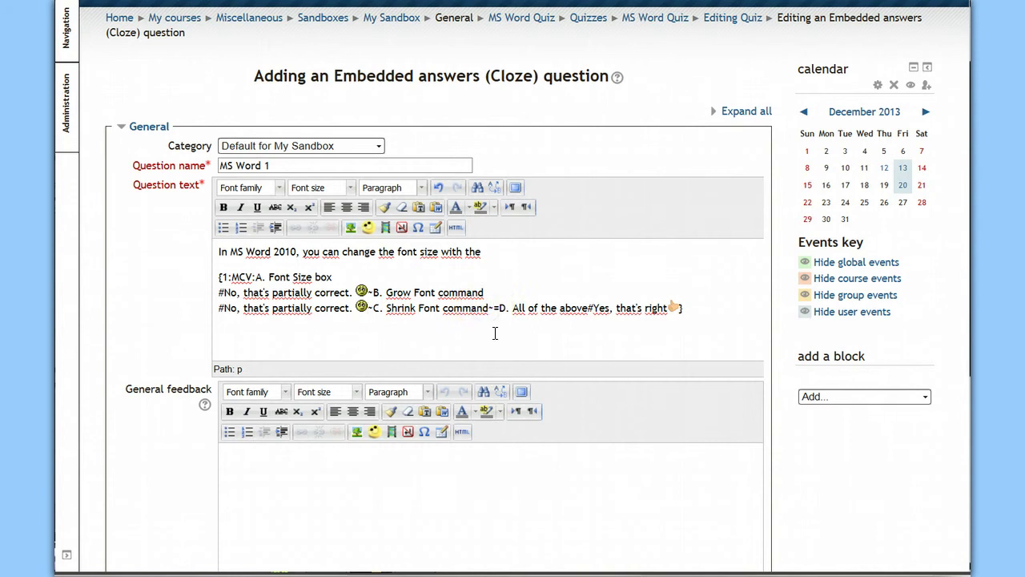
key(ctrl+v)
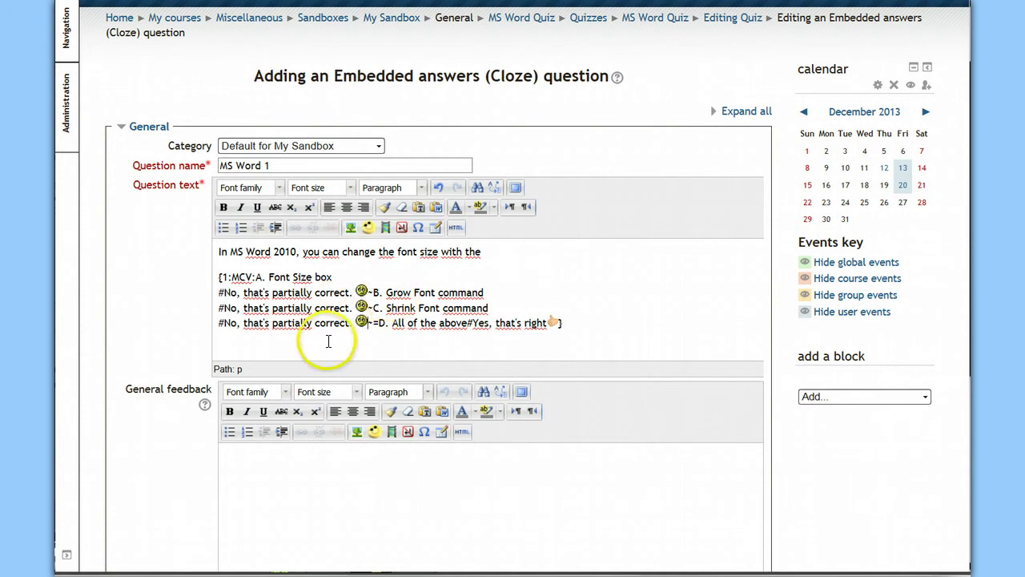
- Expand the Multiple tries settings and set the penalty for each incorrect try to 20%
scroll(622, 371, down, 3)
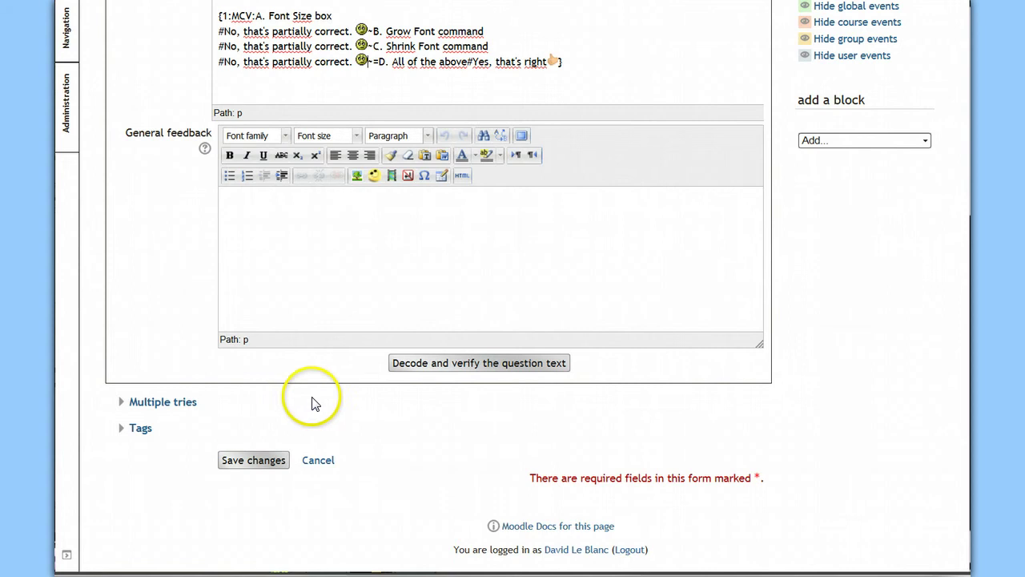
click(123, 403)
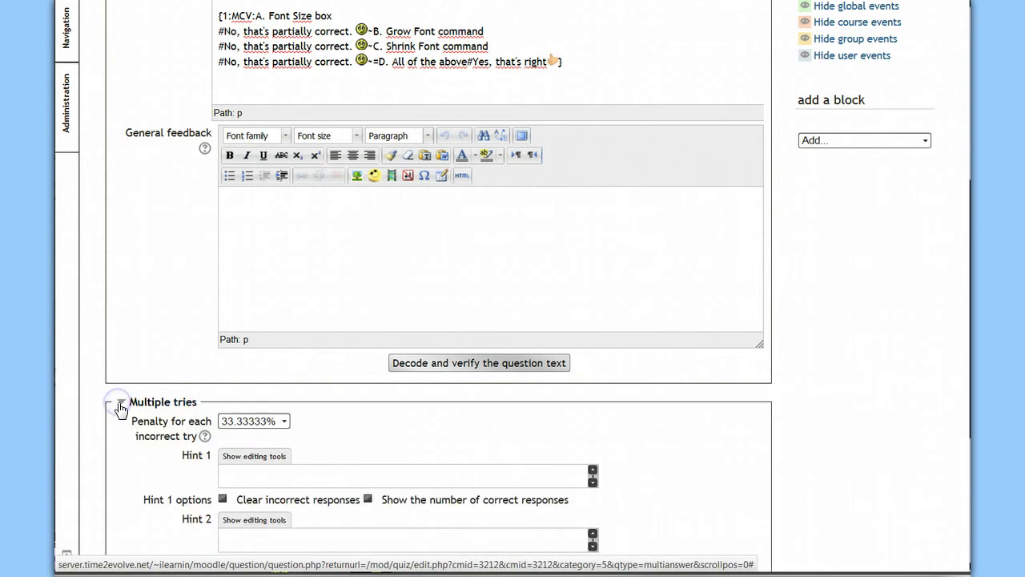
click(284, 422)
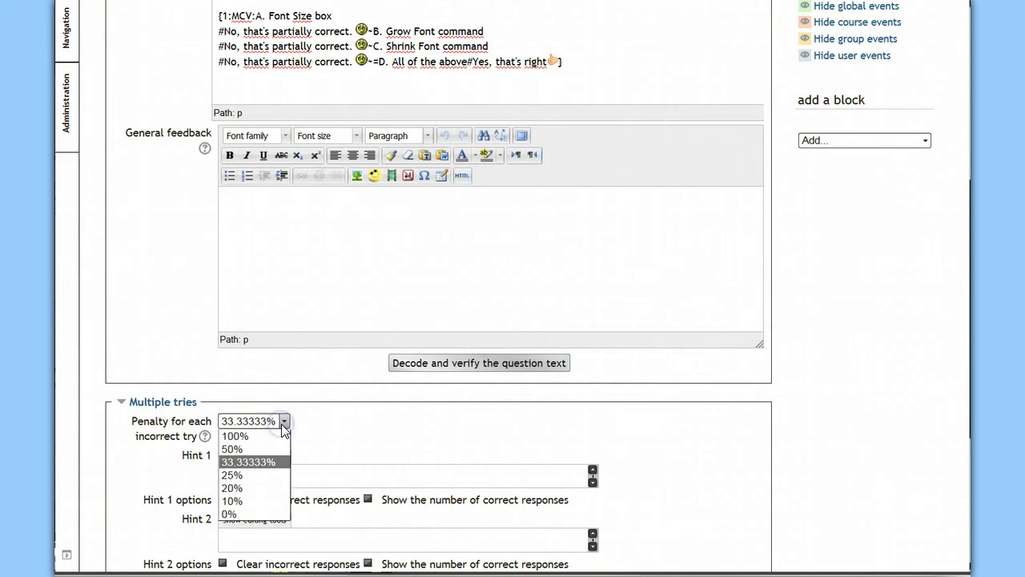
click(270, 487)
- Enter "No, that's not the best answer." as Hint 1 and enable Clear incorrect responses for it
scroll(518, 369, down, 2)
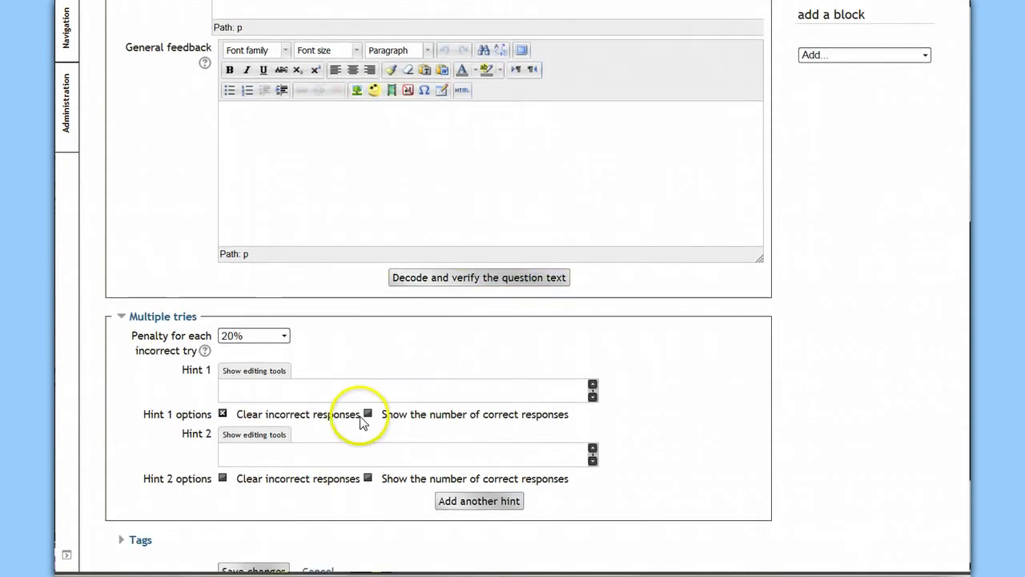
click(332, 391)
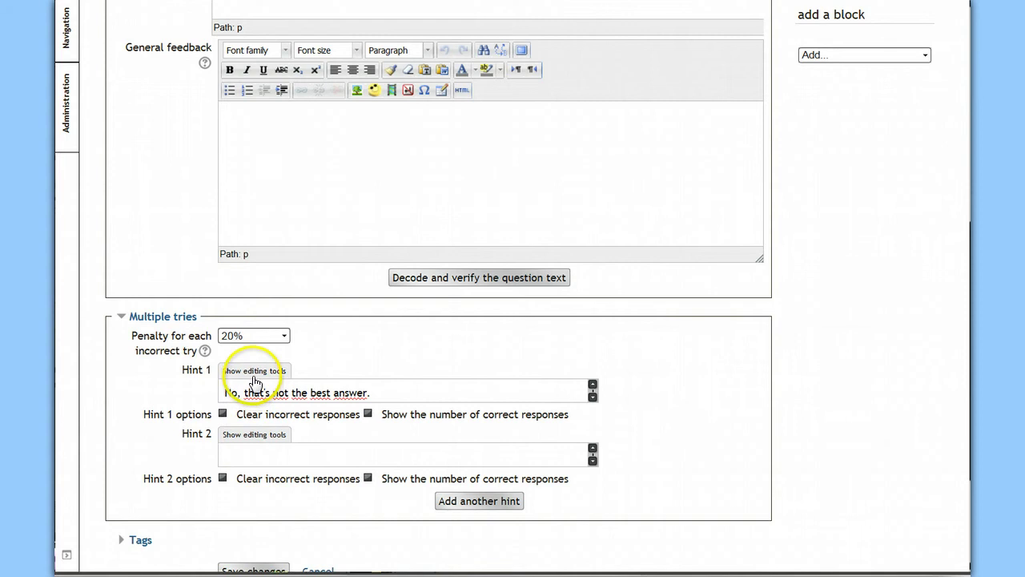
click(255, 370)
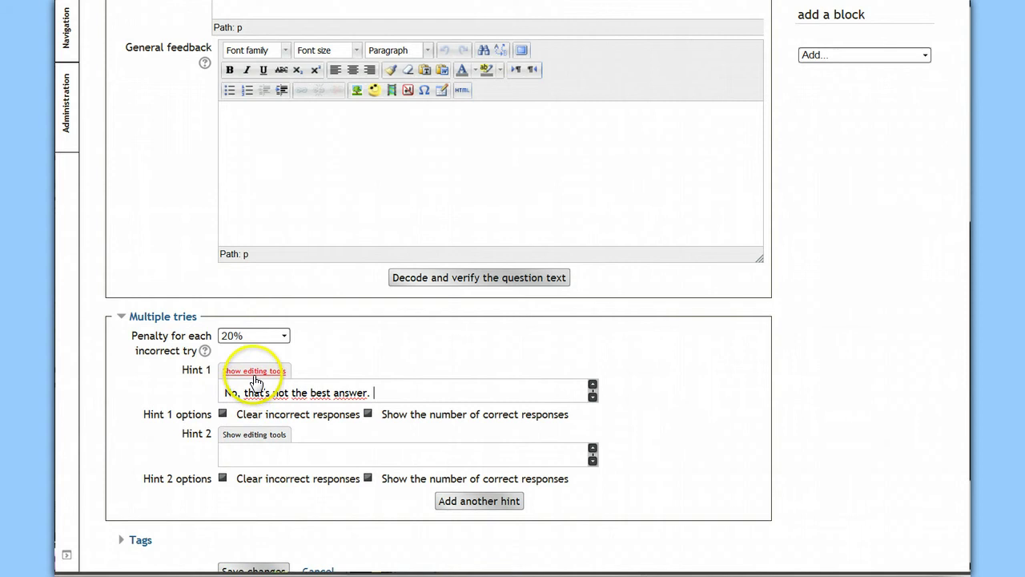
click(222, 414)
click(213, 424)
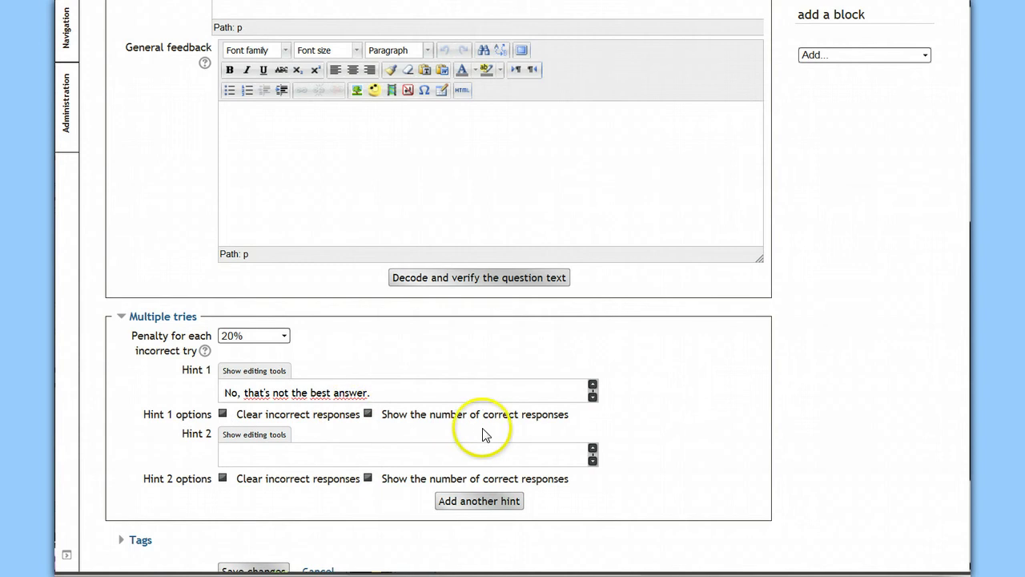
click(223, 414)
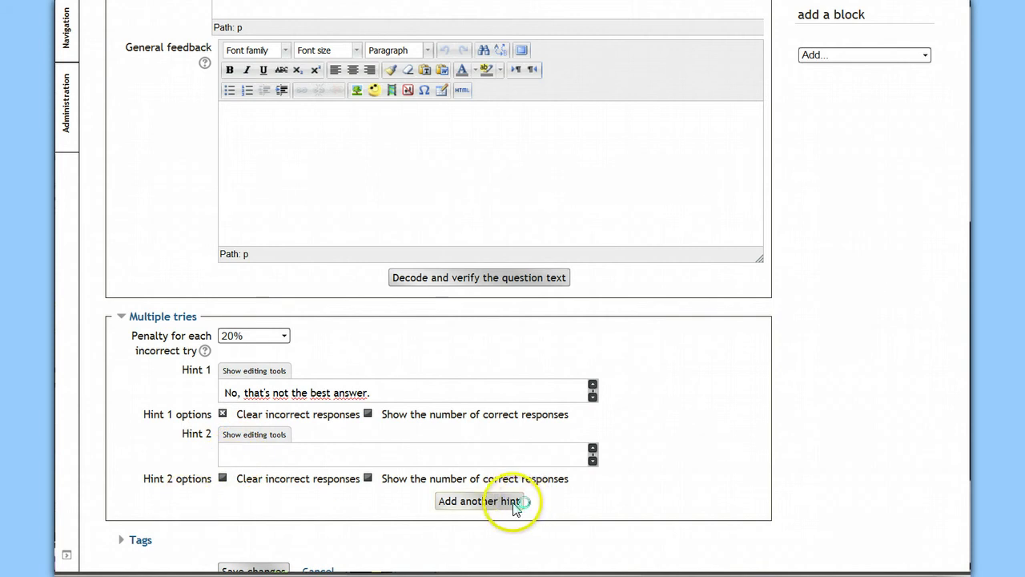
- Decode and verify the question text, and look over the reloaded question form
scroll(260, 446, down, 3)
click(257, 419)
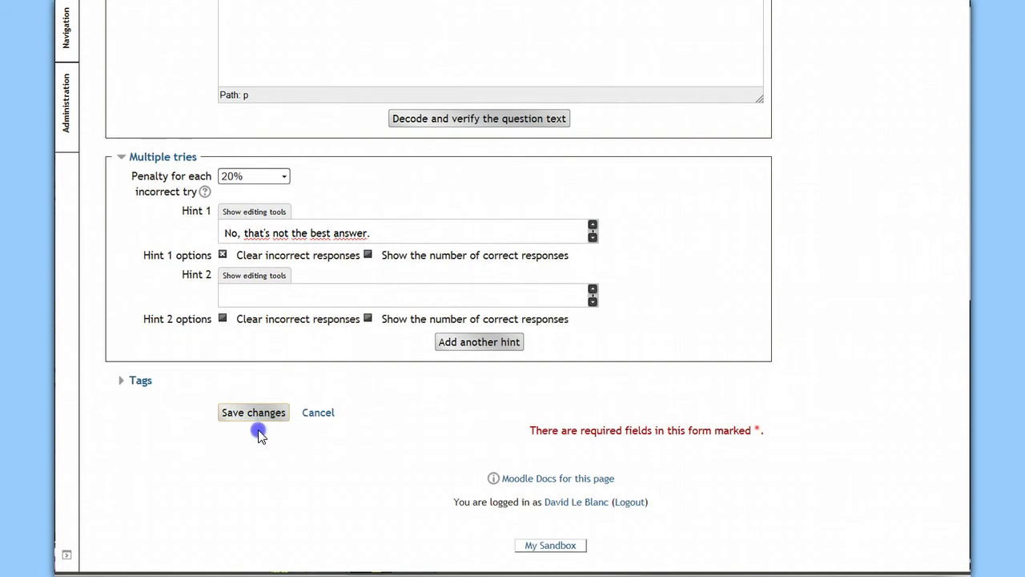
click(484, 121)
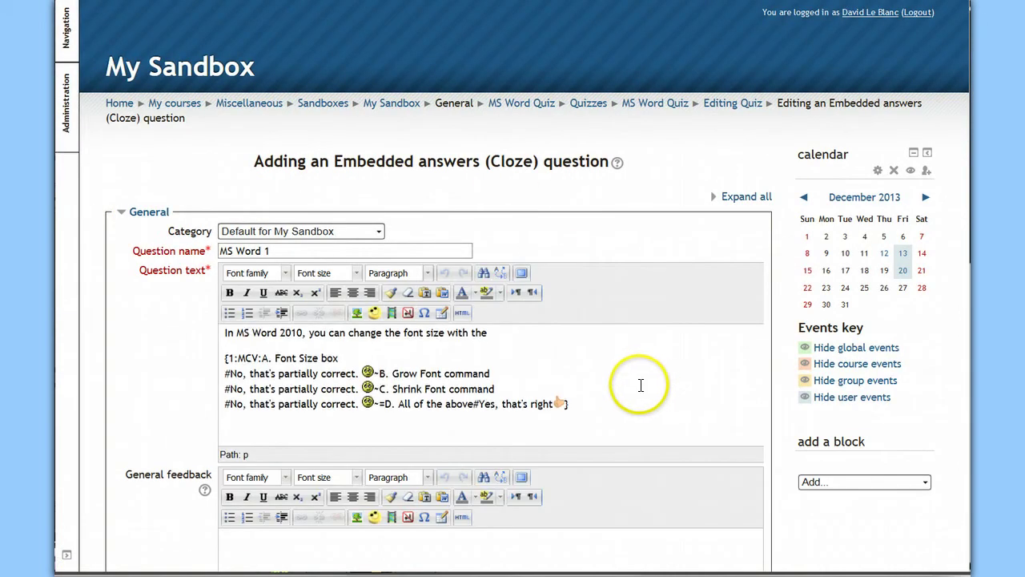
scroll(622, 456, down, 3)
scroll(621, 455, down, 4)
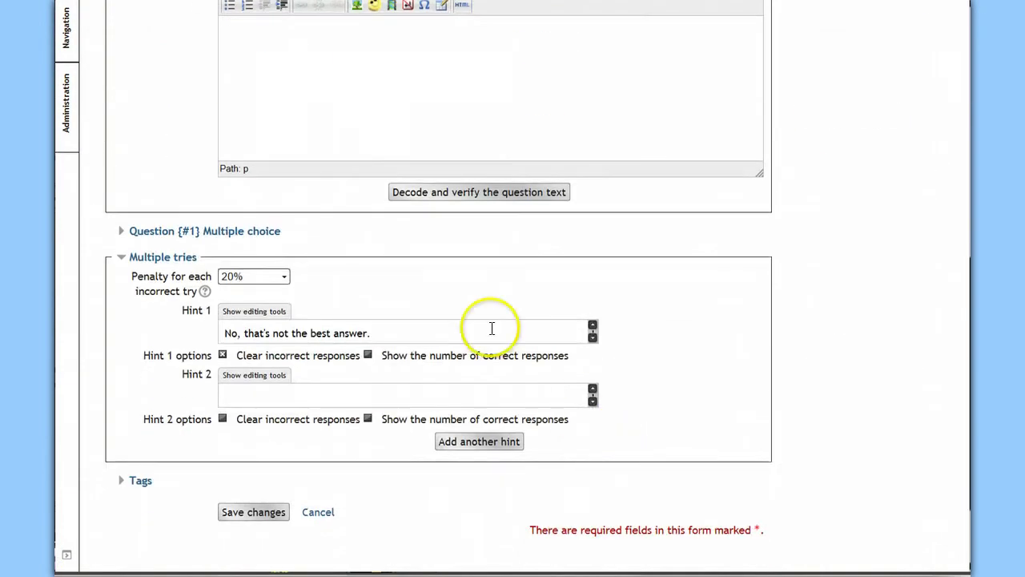
scroll(492, 328, up, 4)
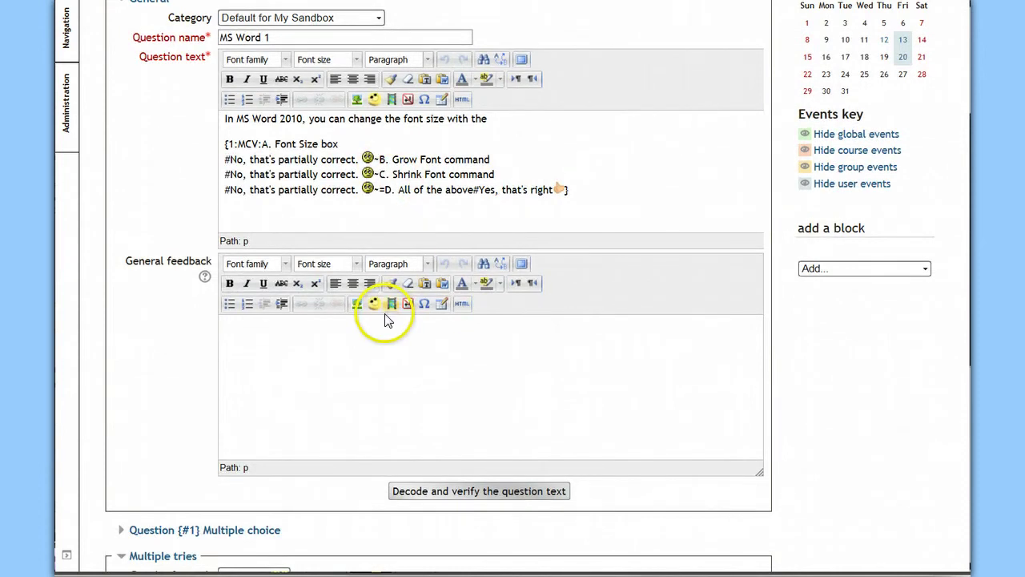
scroll(385, 324, down, 4)
scroll(331, 374, up, 2)
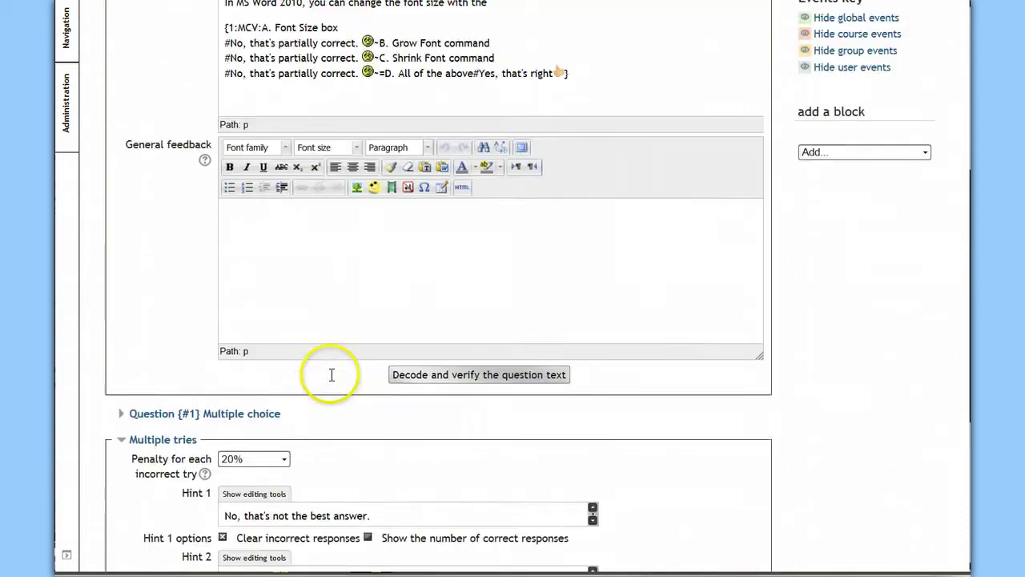
scroll(332, 384, down, 4)
scroll(327, 388, up, 2)
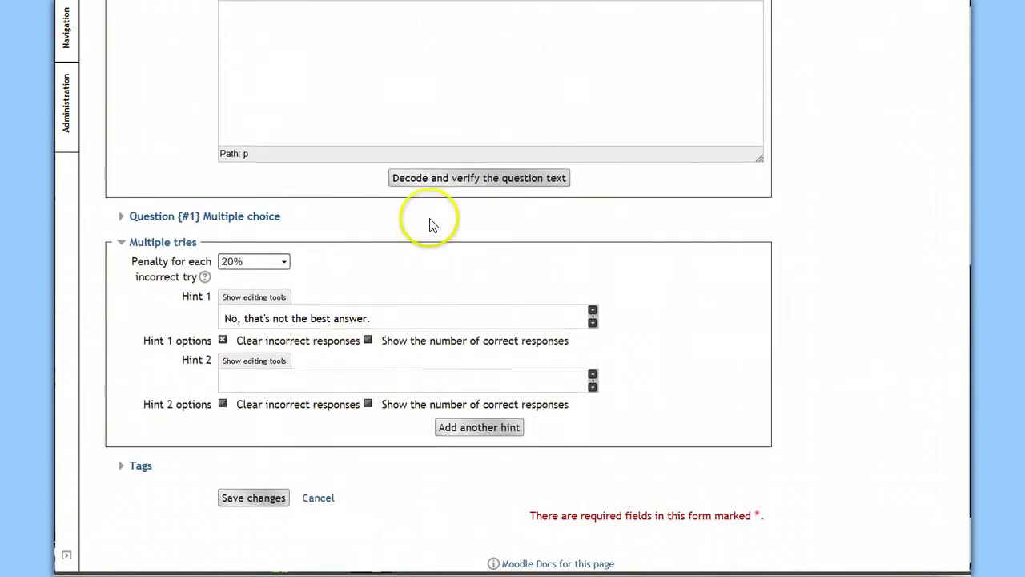
- Decode the question text again and expand Question {#1} Multiple choice to check each option's answer, grade and feedback
click(473, 178)
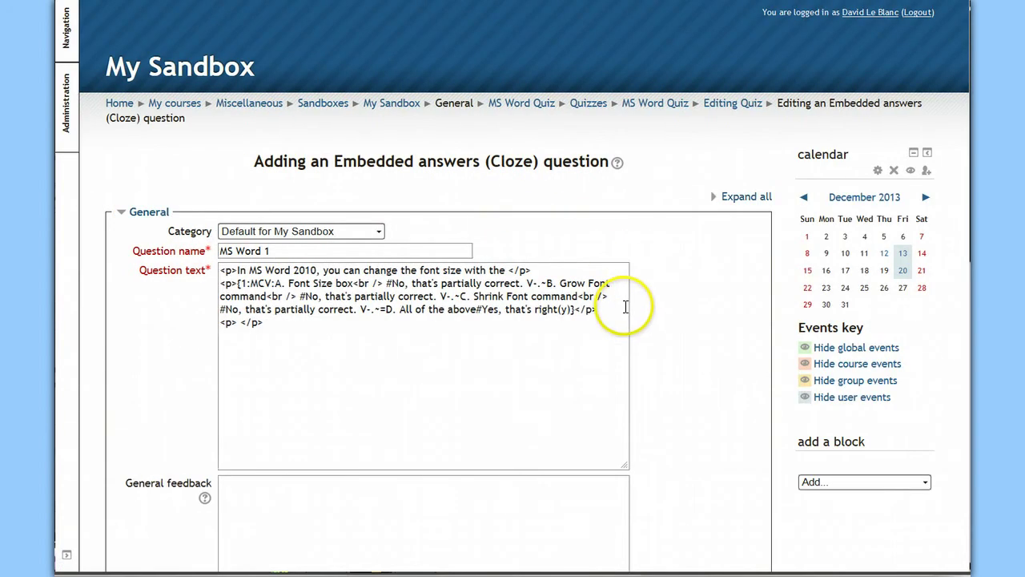
scroll(617, 400, down, 1)
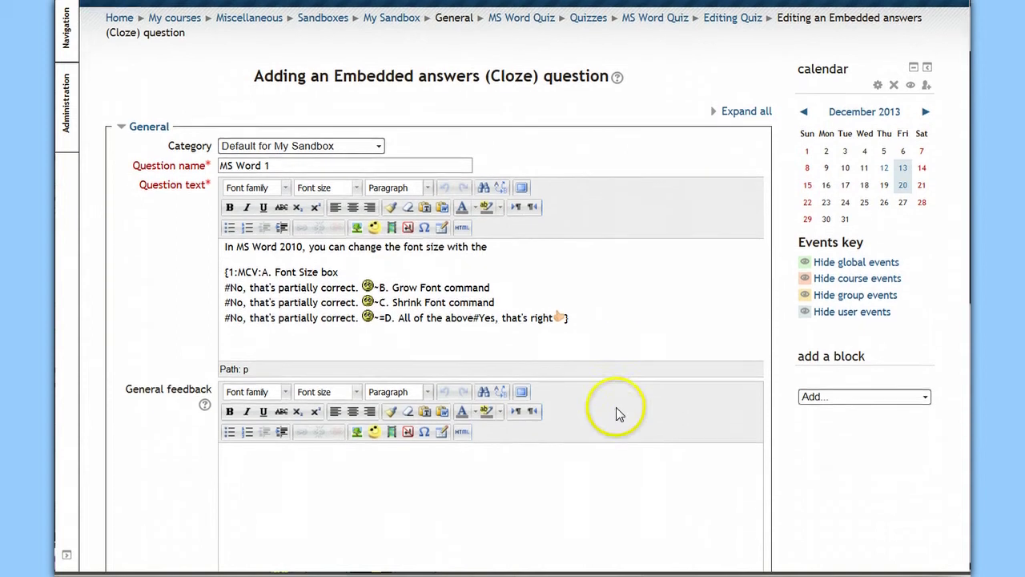
scroll(616, 412, down, 4)
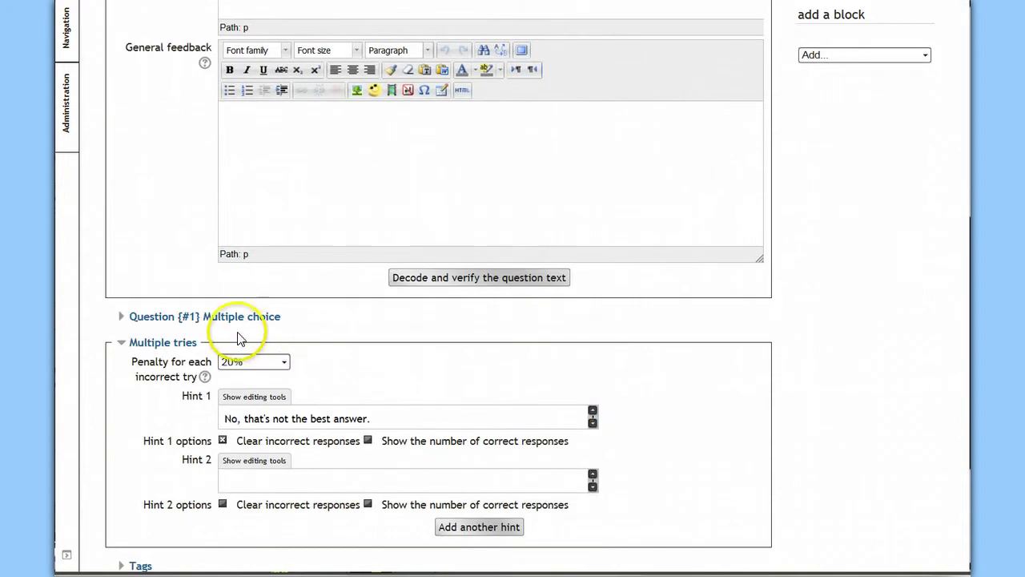
click(121, 318)
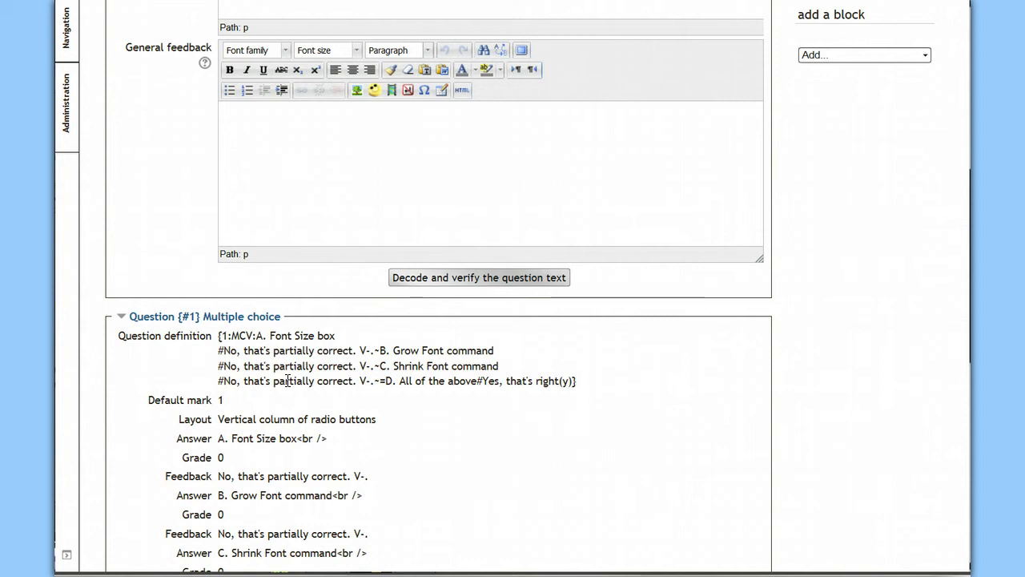
scroll(417, 282, up, 3)
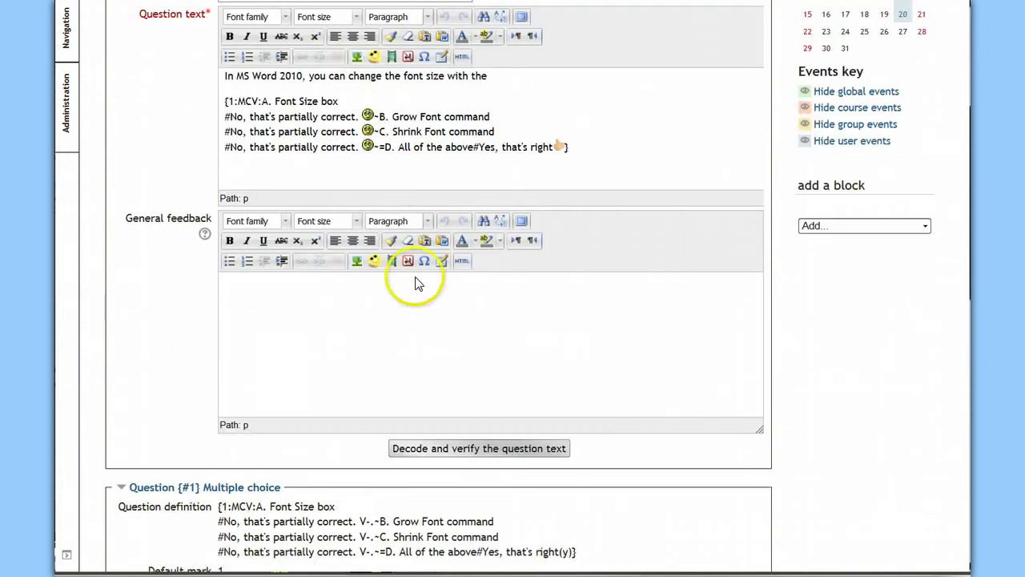
scroll(476, 428, down, 7)
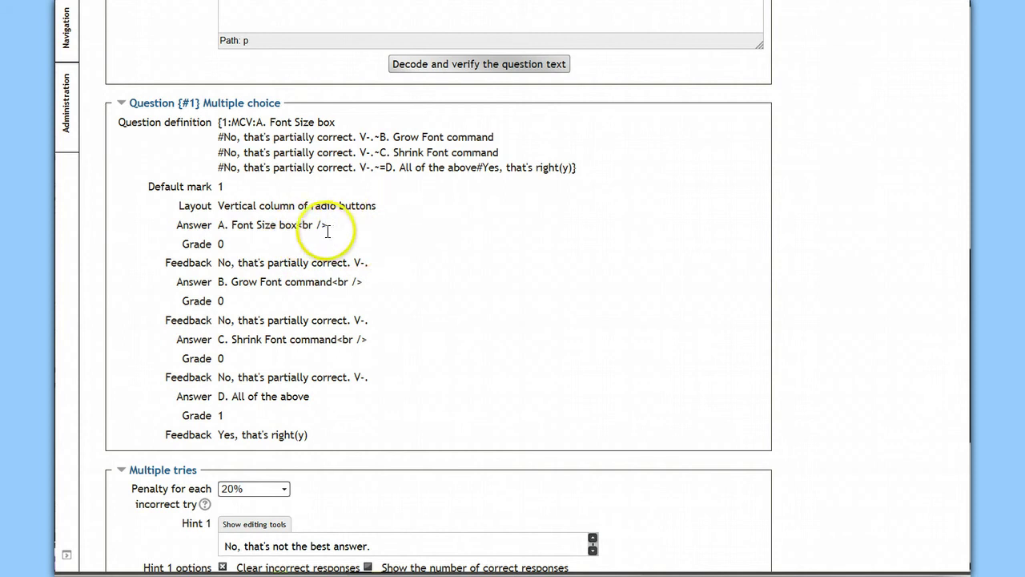
scroll(470, 233, up, 3)
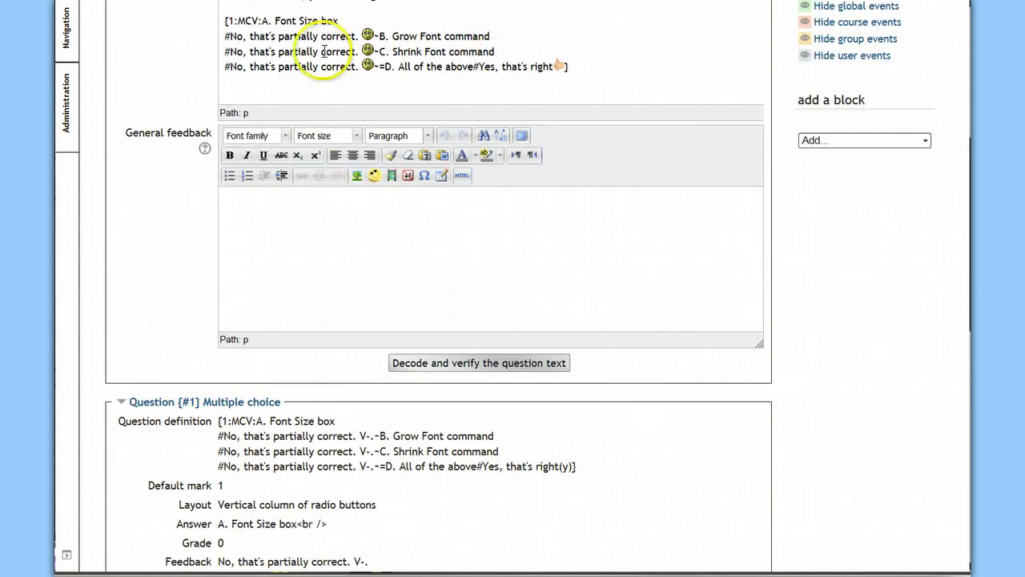
- Remove the line breaks before the feedback of options A, B and C so each feedback directly follows its option
click(353, 27)
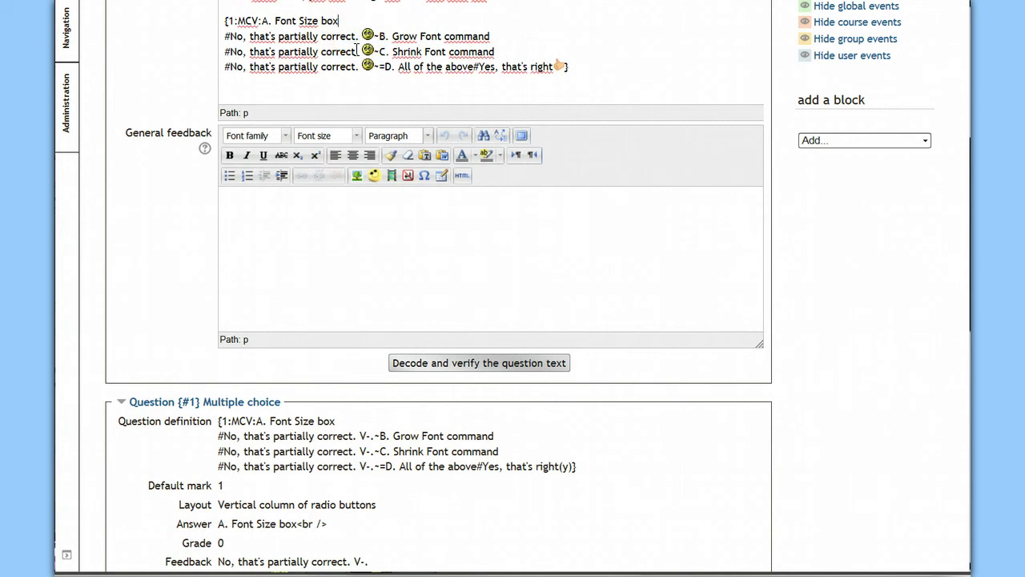
key(Delete)
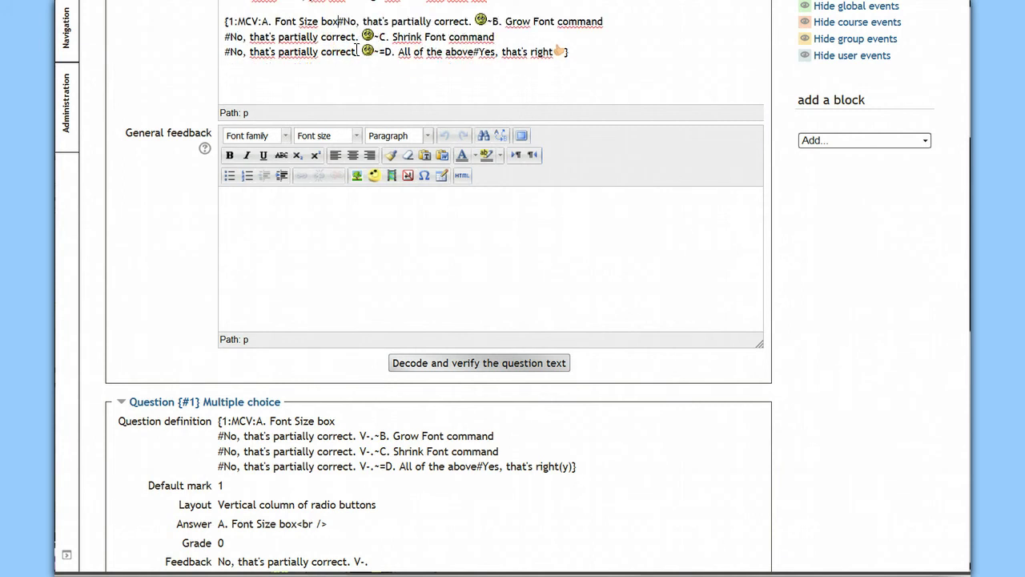
click(605, 23)
key(Delete)
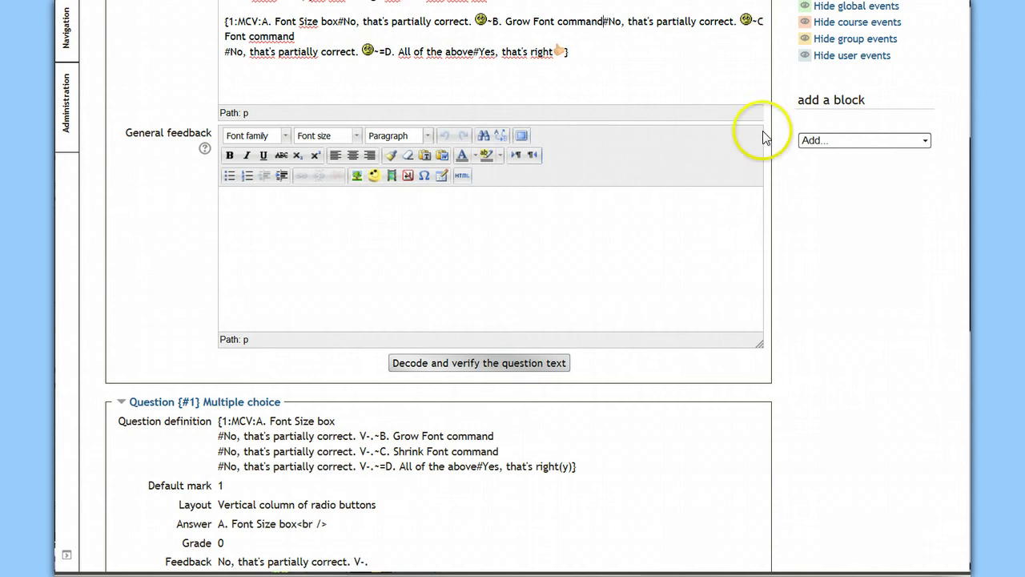
key(End)
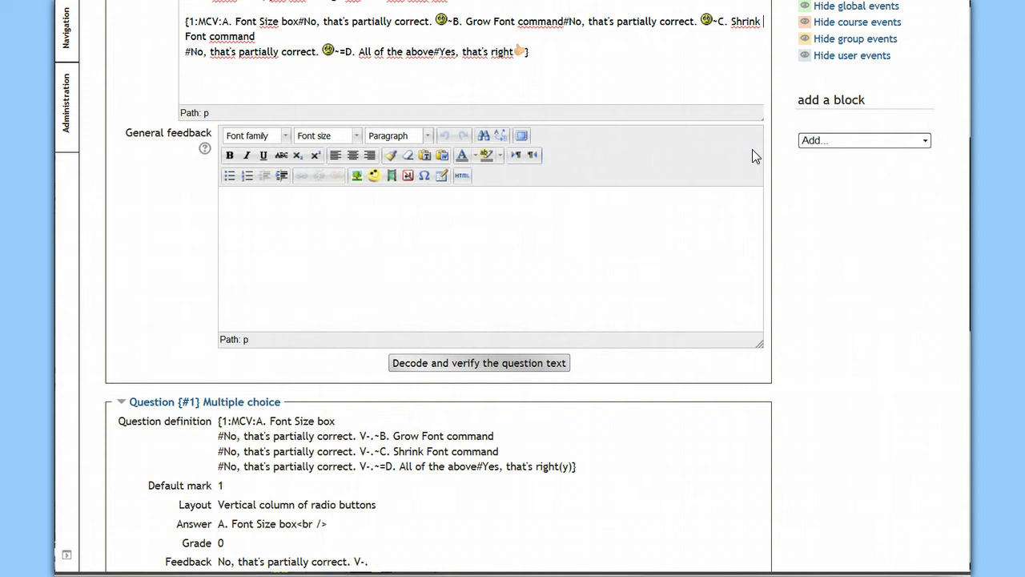
click(256, 37)
key(Delete)
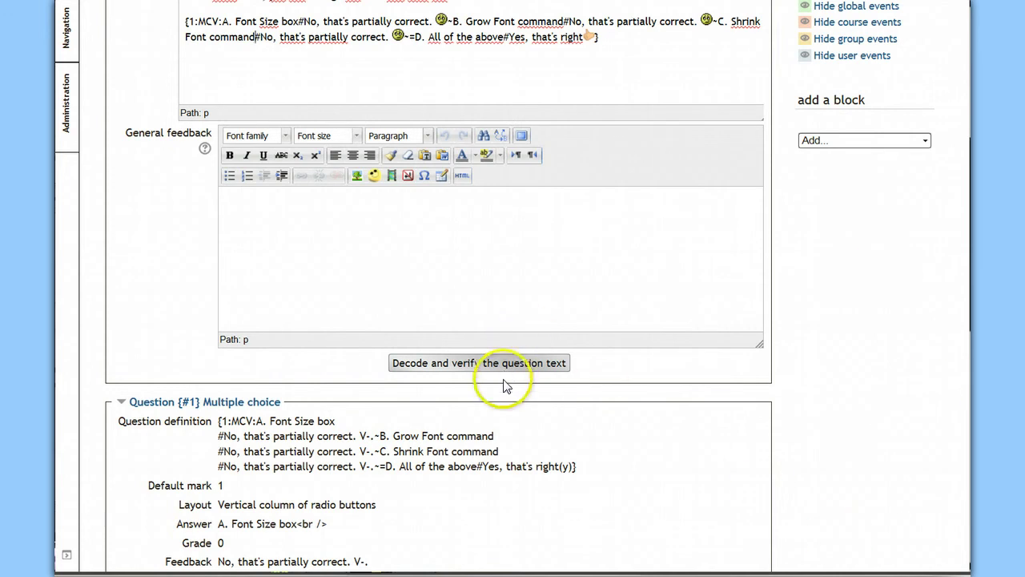
- Decode and verify the edited question text and review the answers, grades and feedback under Question {#1} Multiple choice
scroll(377, 448, down, 3)
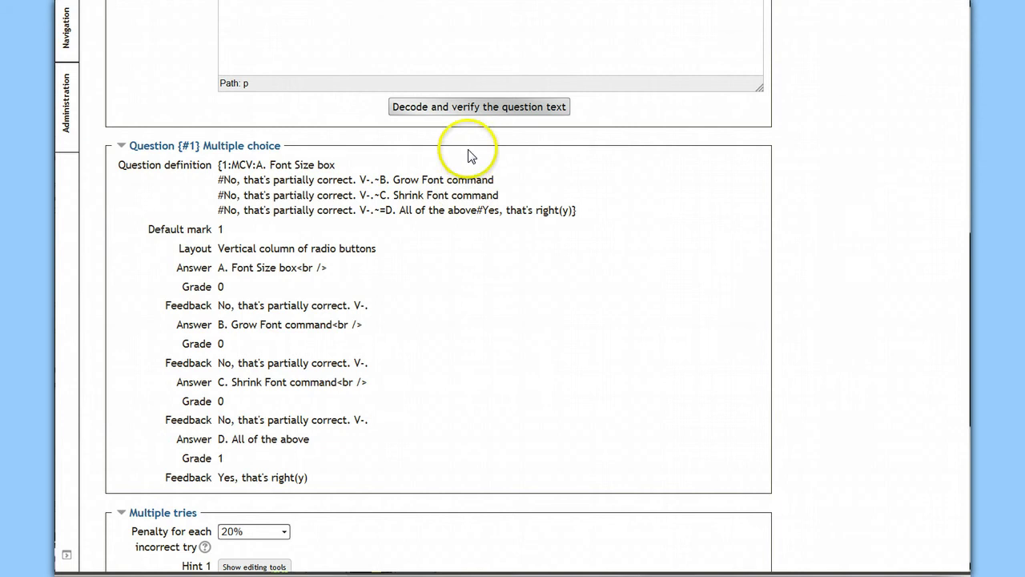
click(465, 114)
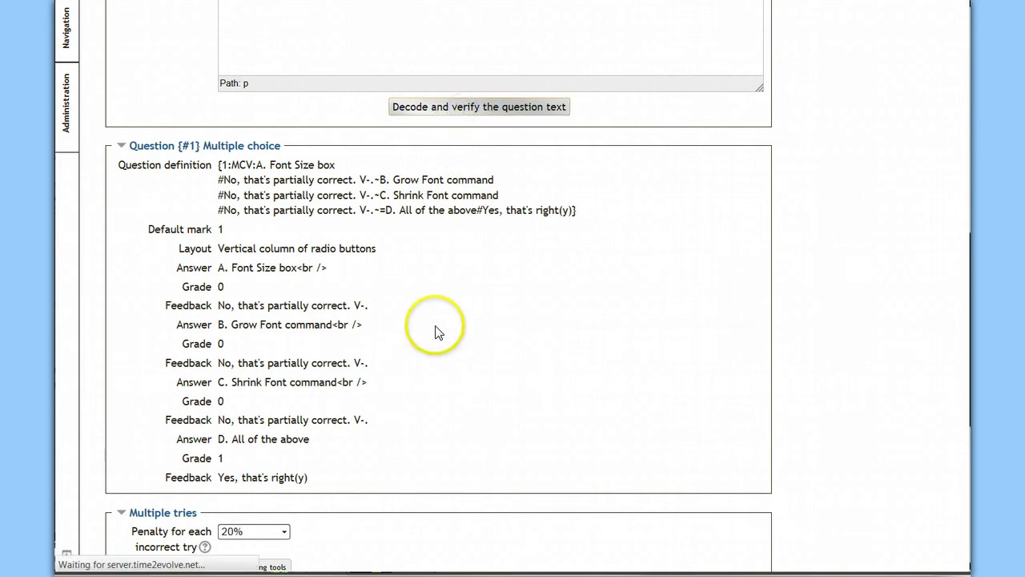
scroll(559, 400, down, 4)
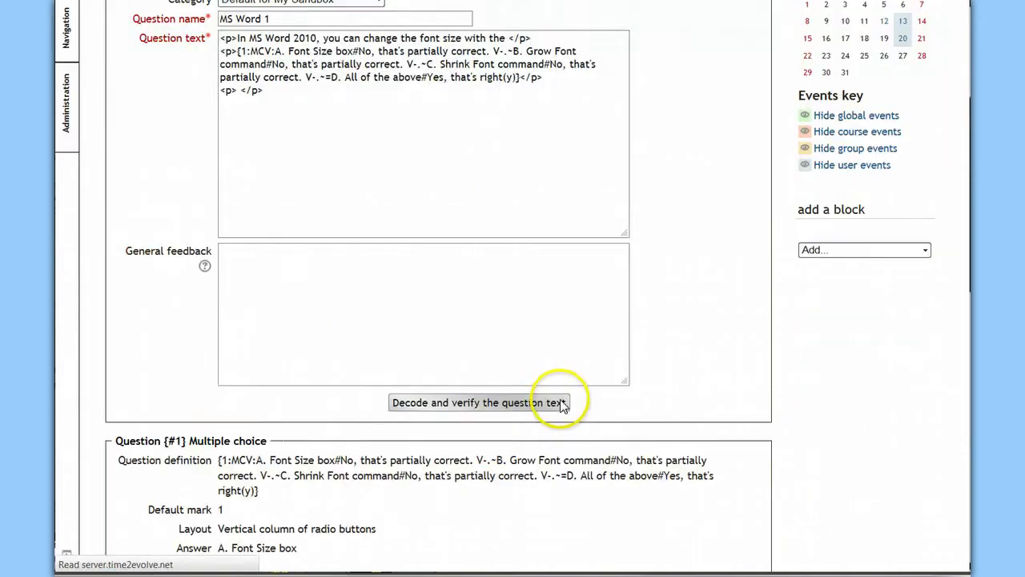
scroll(415, 326, up, 1)
scroll(419, 339, down, 2)
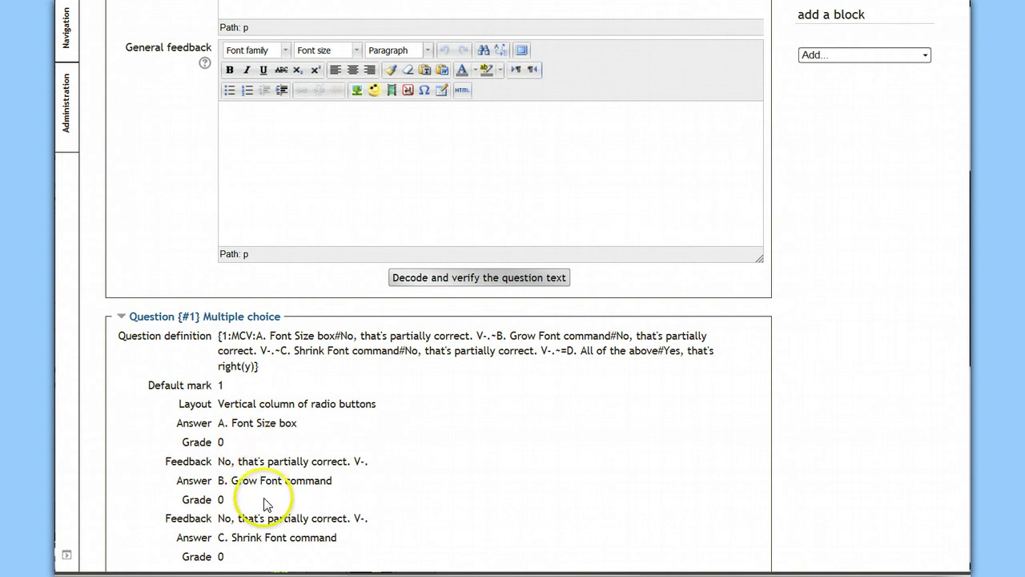
scroll(266, 504, down, 1)
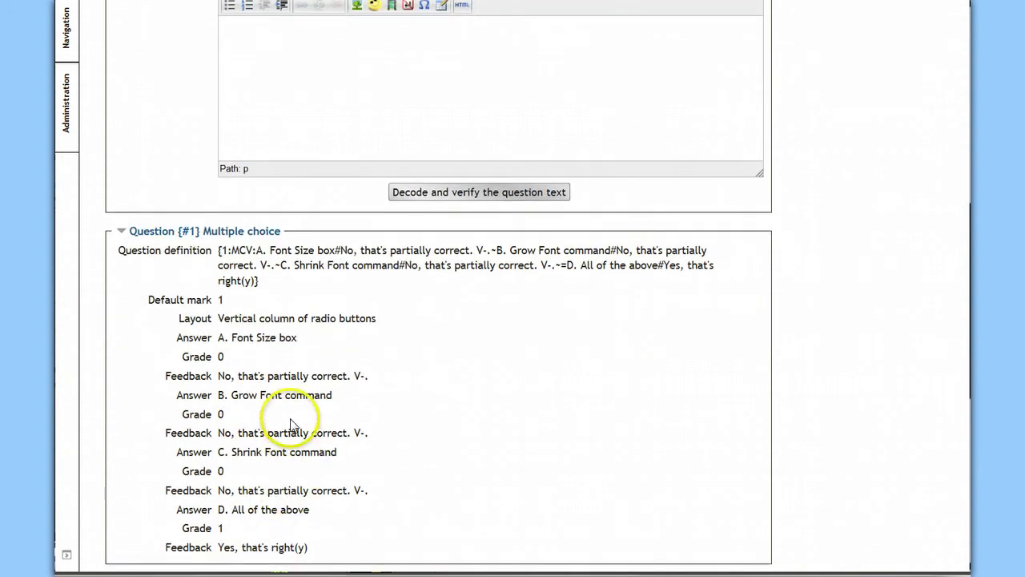
- Save the edited Cloze question and add MS Word 1 from the question bank to the MS Word Quiz
scroll(343, 466, down, 1)
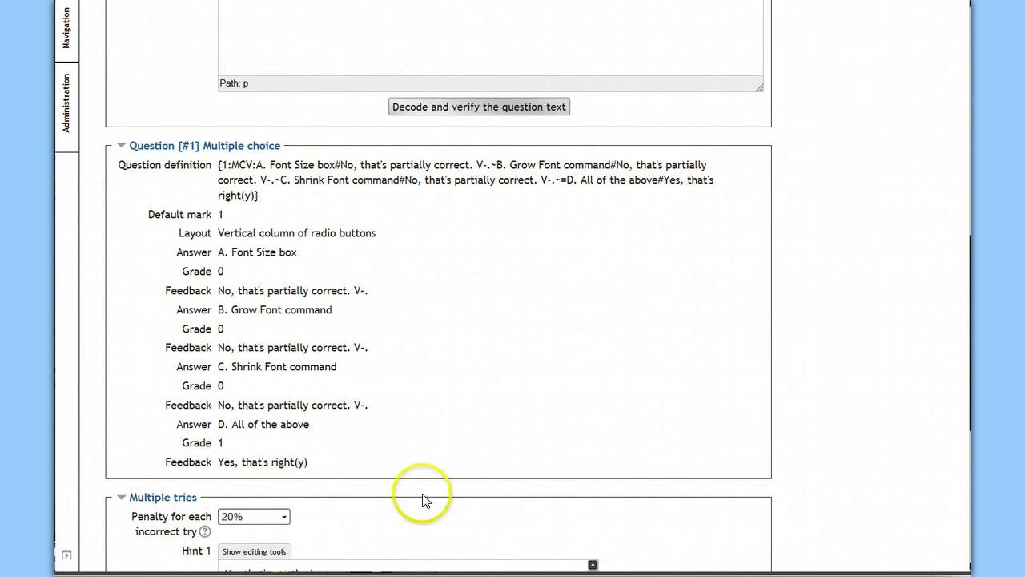
scroll(419, 499, down, 2)
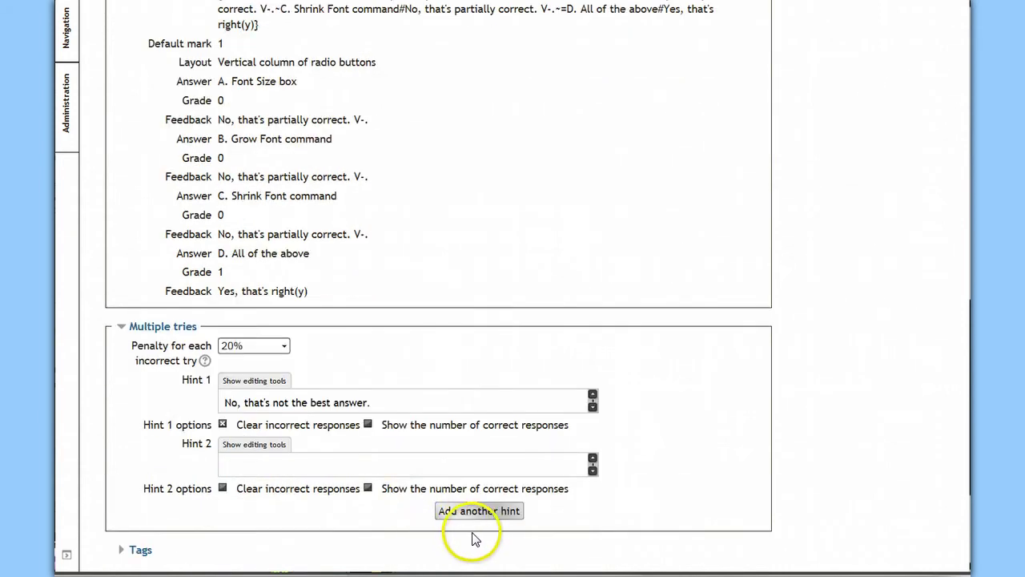
scroll(473, 539, down, 2)
click(264, 413)
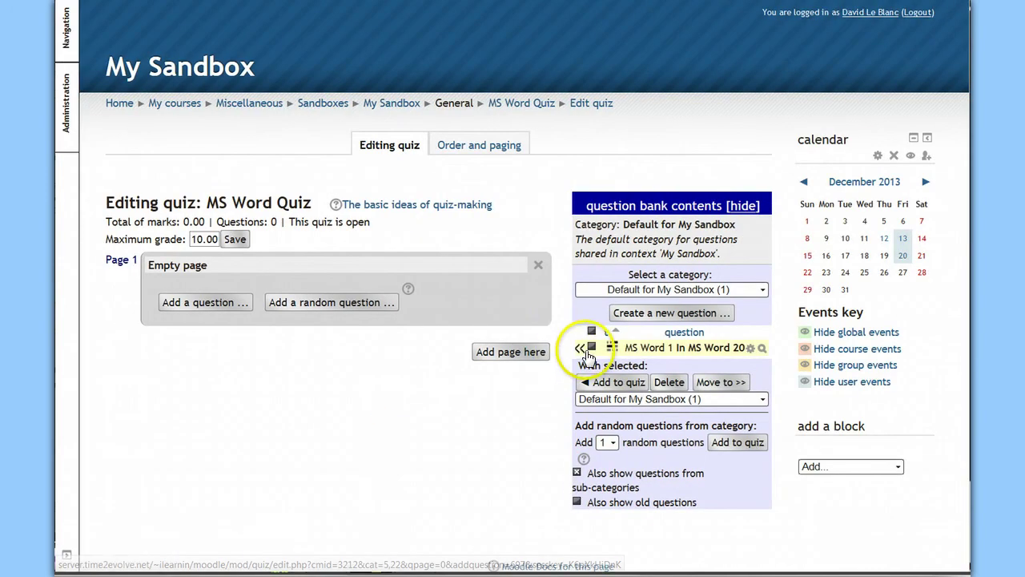
click(582, 349)
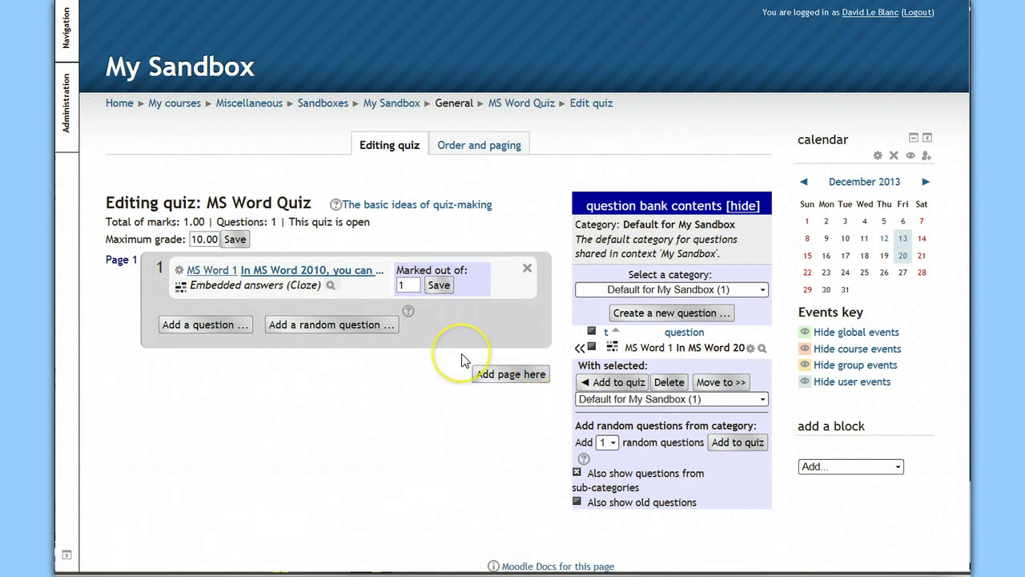
- Preview question MS Word 1, checking answer C. Shrink Font command first and retrying with D. All of the above
click(331, 285)
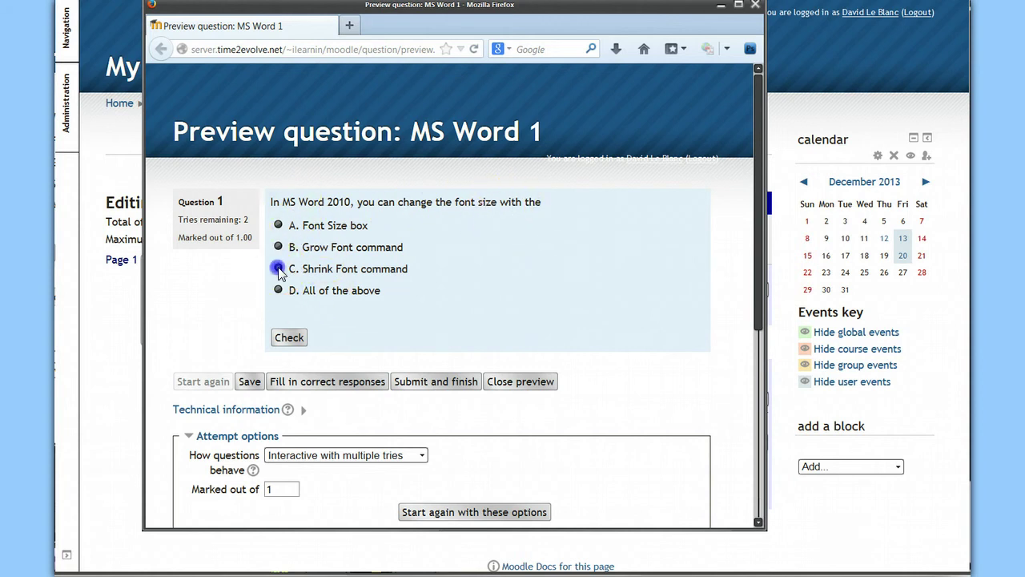
click(292, 338)
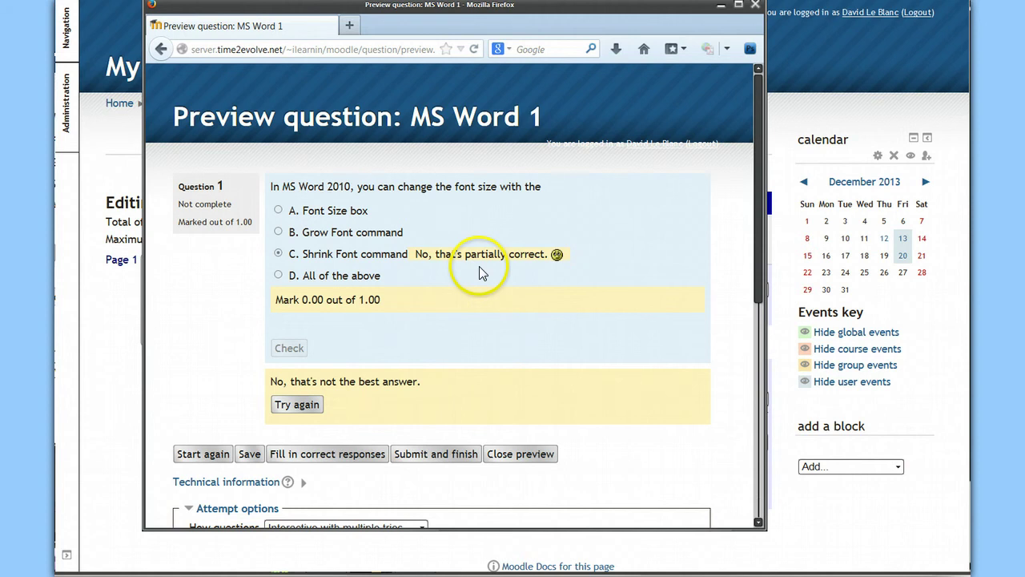
click(312, 406)
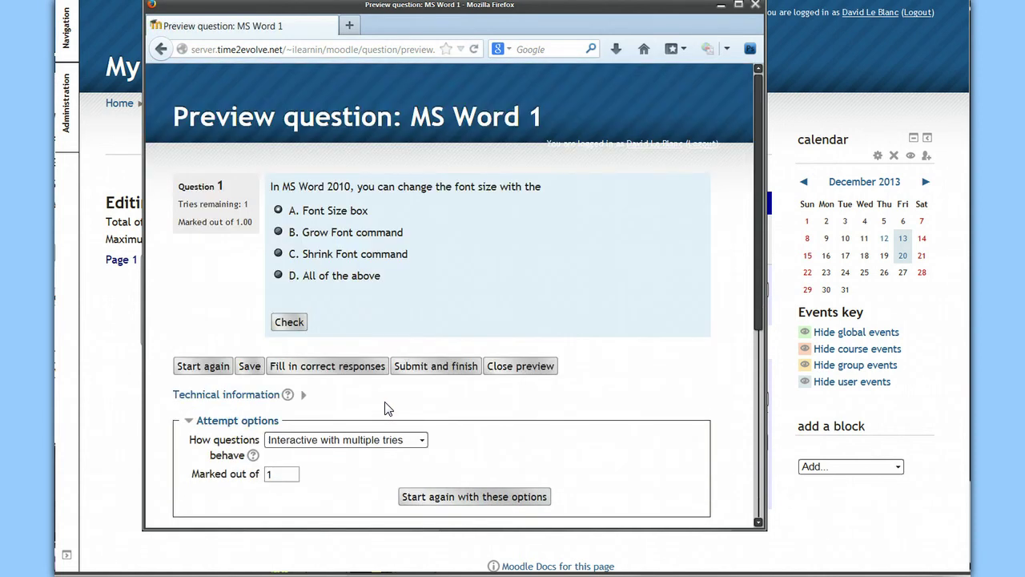
click(278, 276)
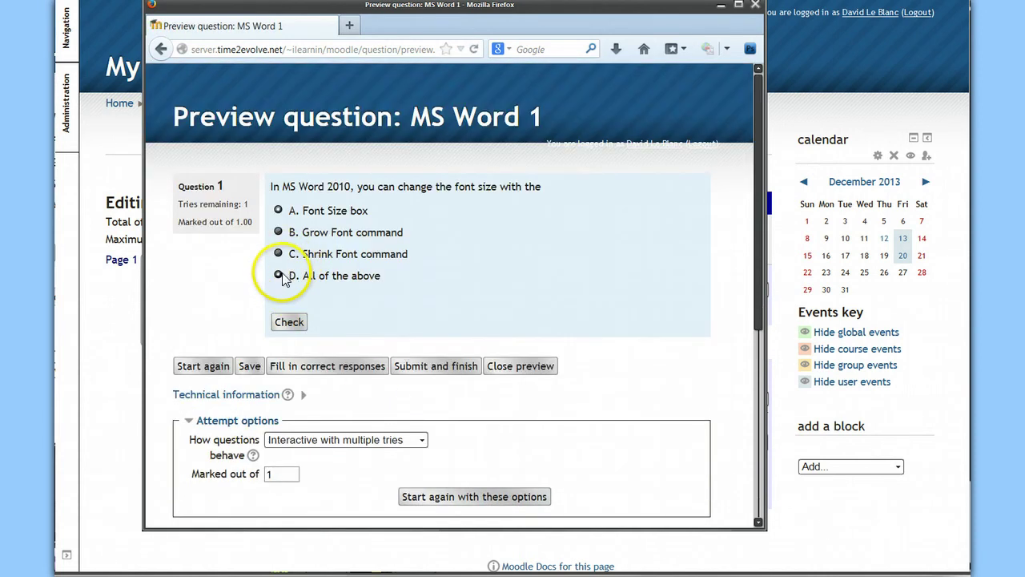
click(290, 322)
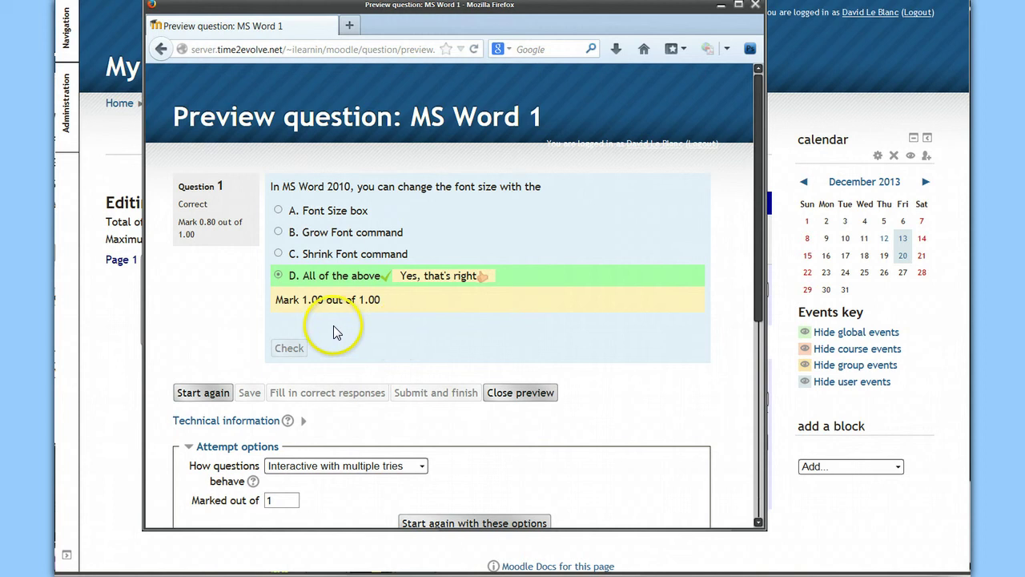
- Review the preview's attempt and display options, update the display options unchanged, and close the question preview
scroll(337, 335, down, 5)
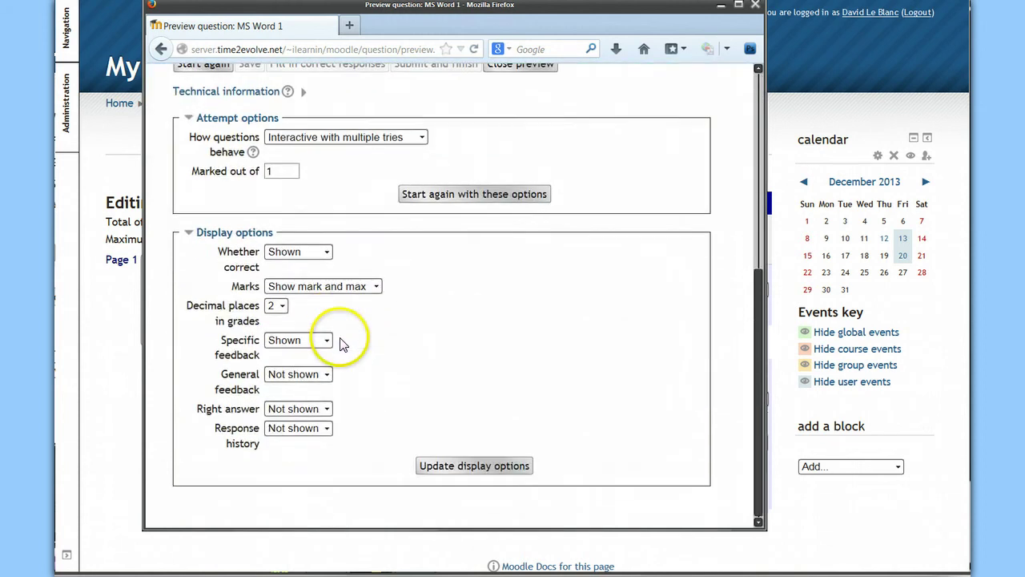
click(460, 473)
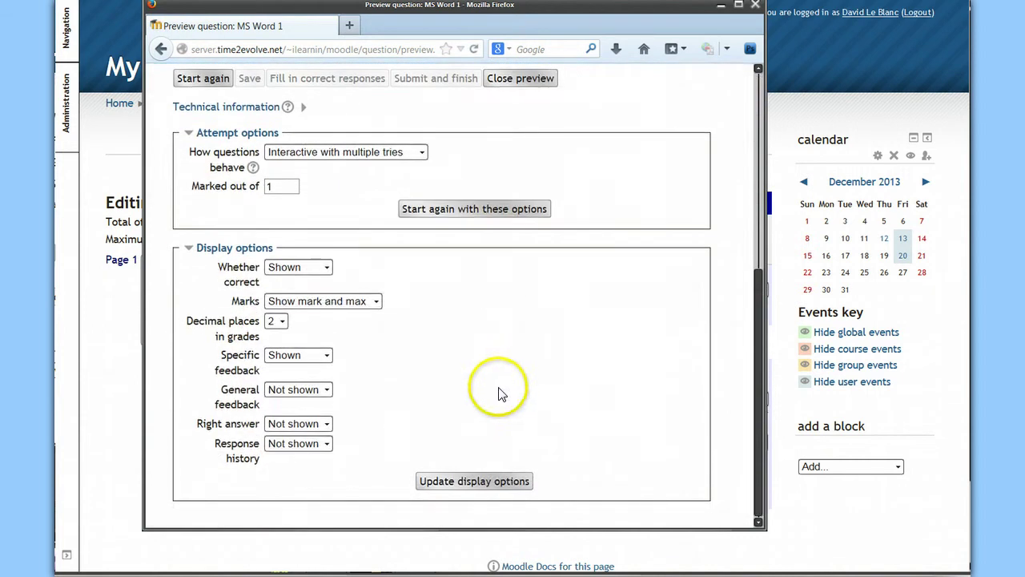
scroll(499, 464, up, 4)
click(510, 409)
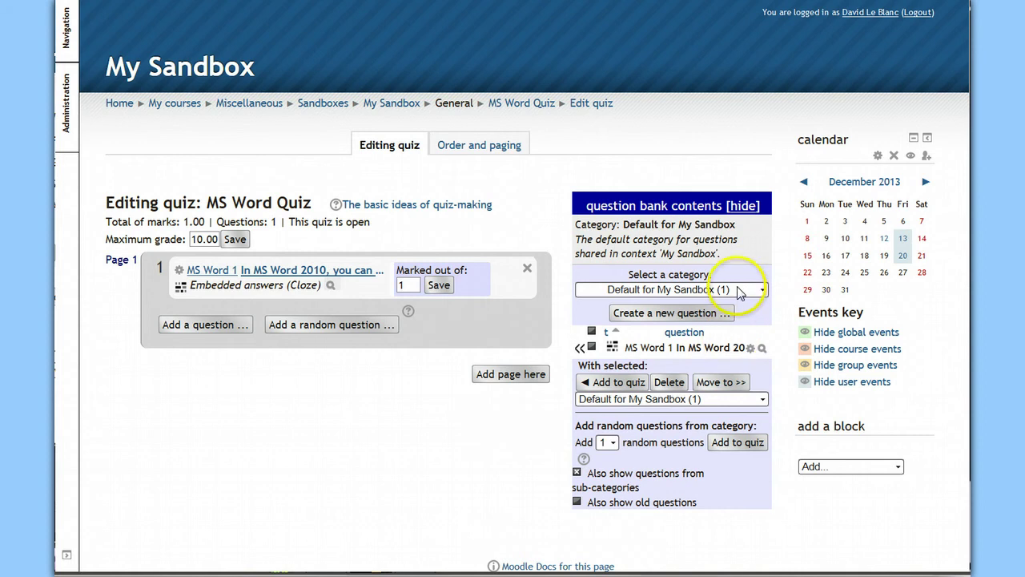
- Start adding another Embedded answers (Cloze) question and open the question type's full help documentation in a new tab
click(698, 315)
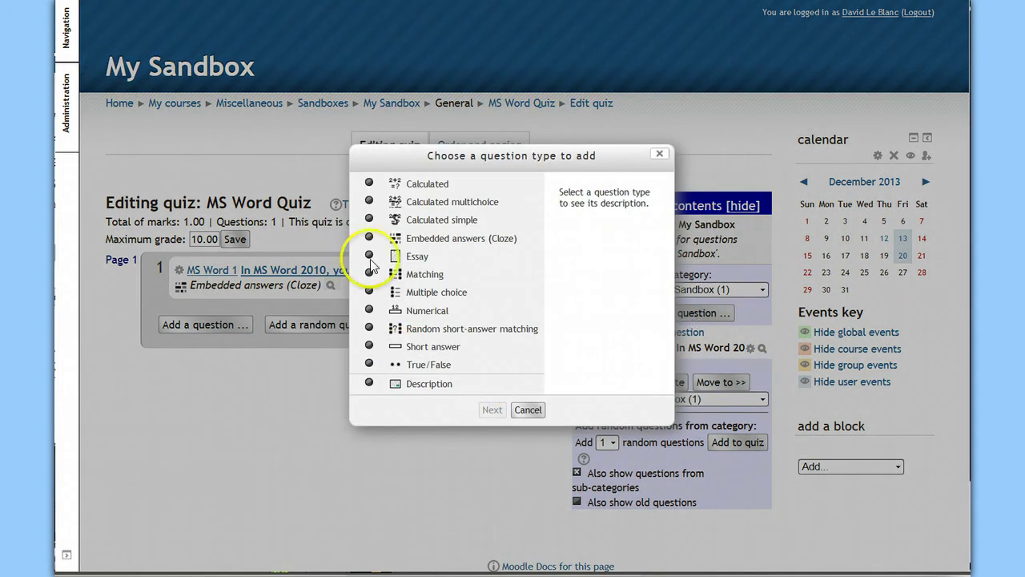
click(370, 237)
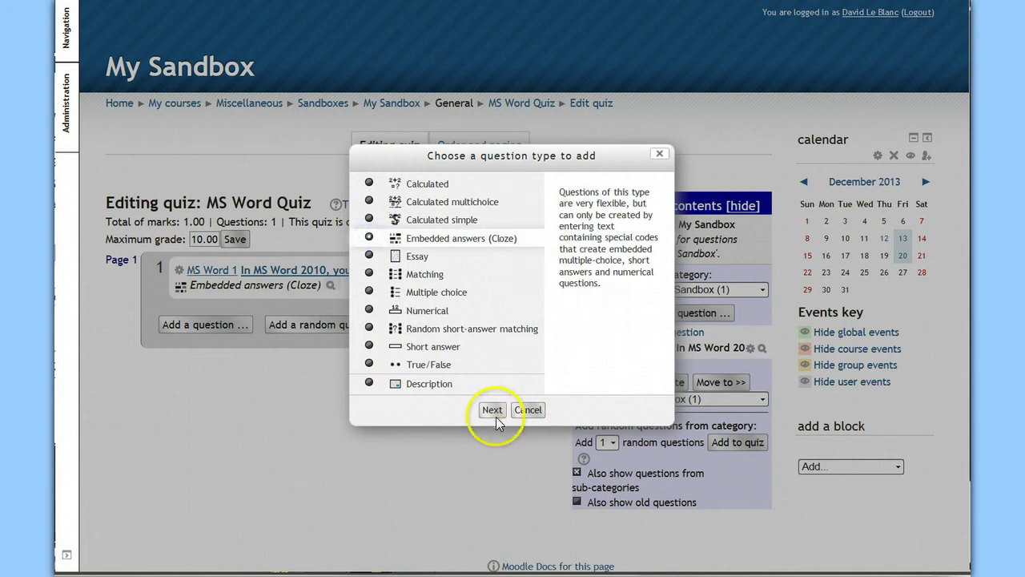
click(492, 411)
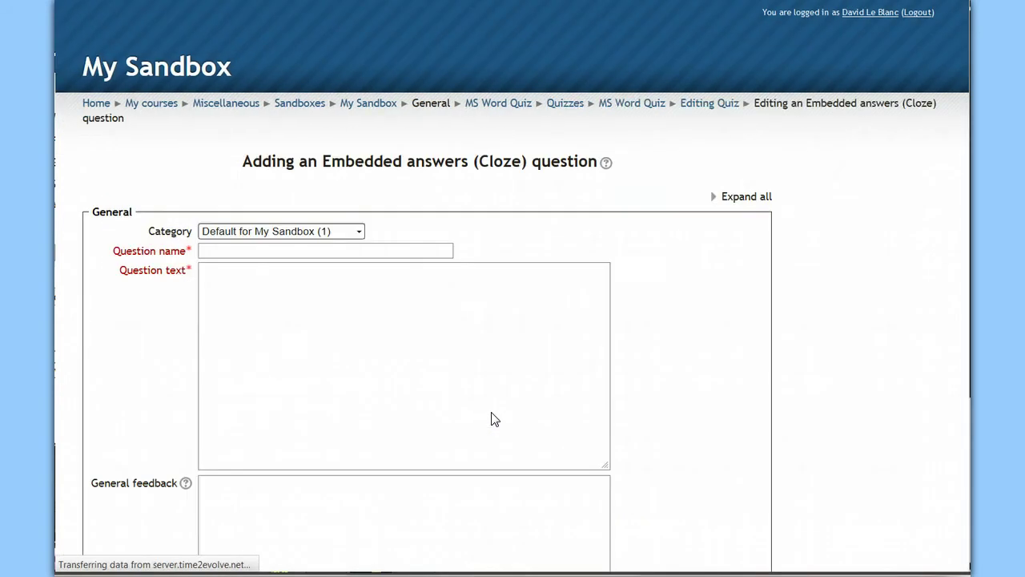
click(617, 164)
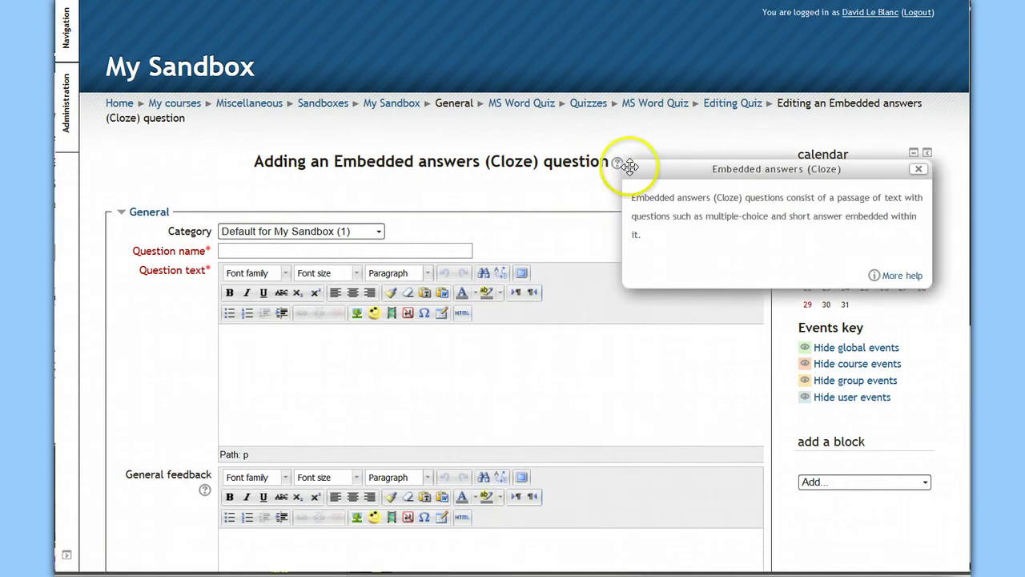
right_click(902, 282)
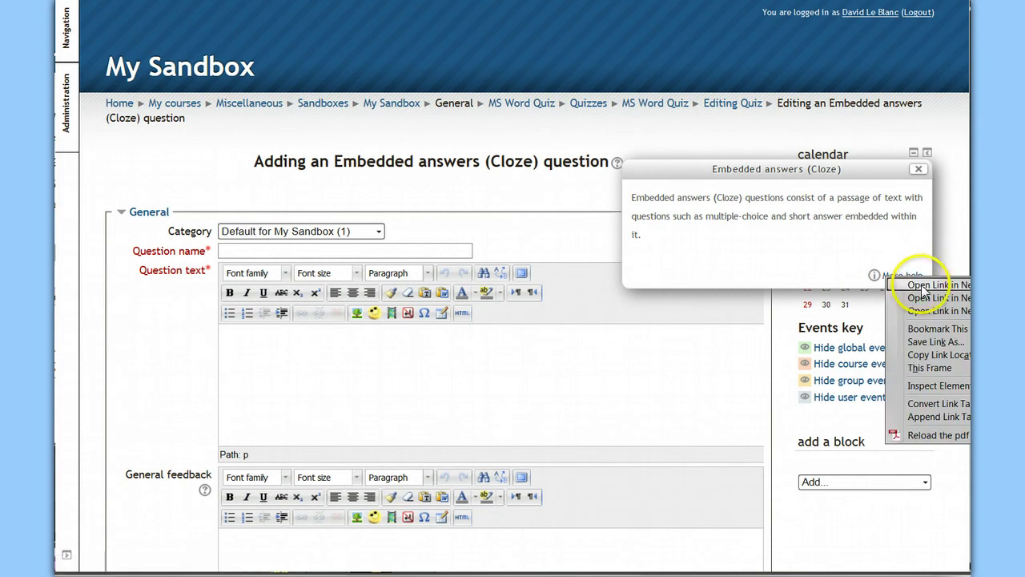
click(922, 287)
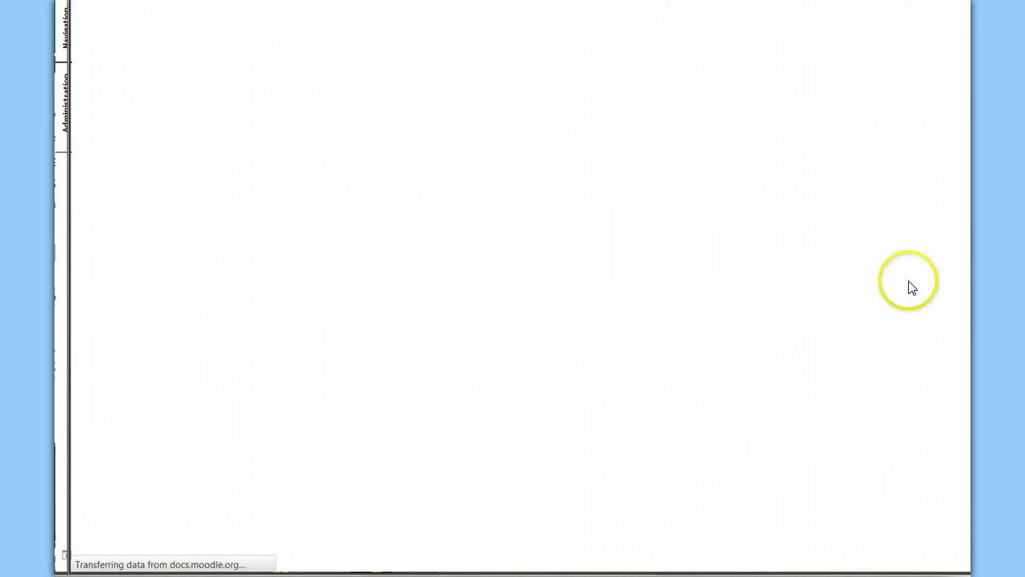
- Read the Moodle documentation on Embedded Answers (Cloze) questions, covering set-up, format, examples and syntax notes, and return to the question form
scroll(721, 323, down, 2)
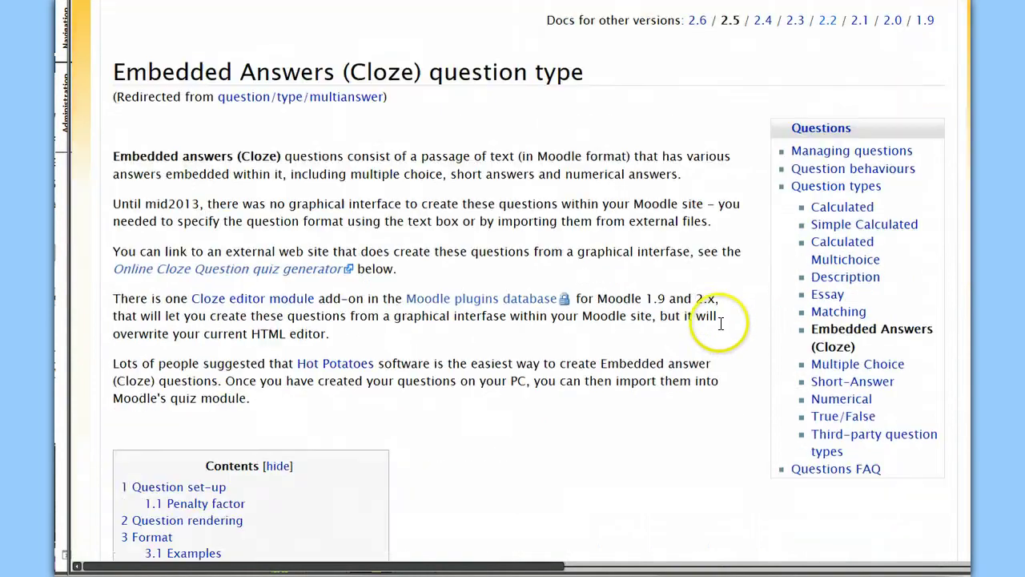
scroll(721, 323, down, 15)
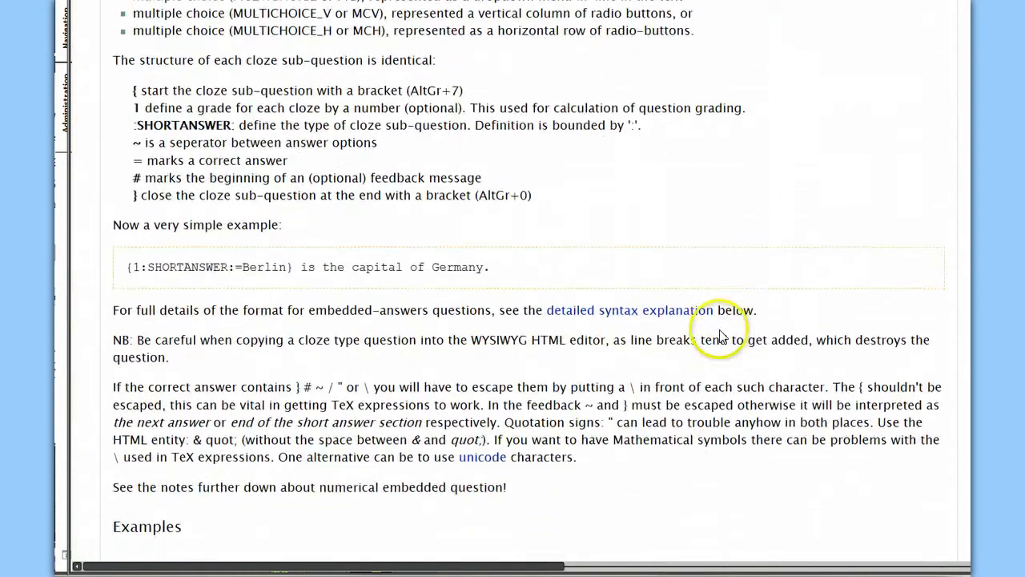
scroll(719, 335, down, 8)
scroll(713, 347, up, 15)
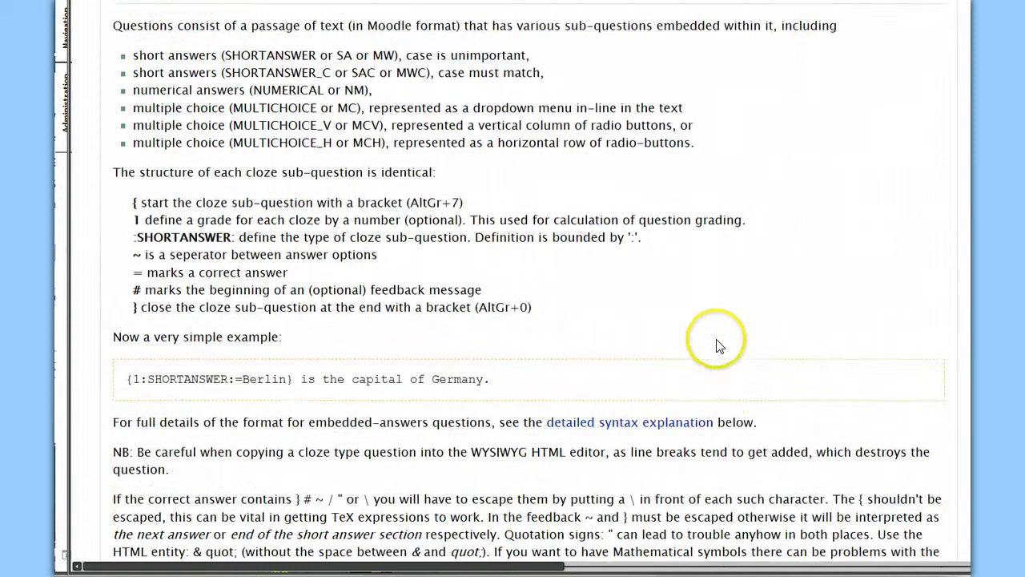
scroll(262, 426, up, 5)
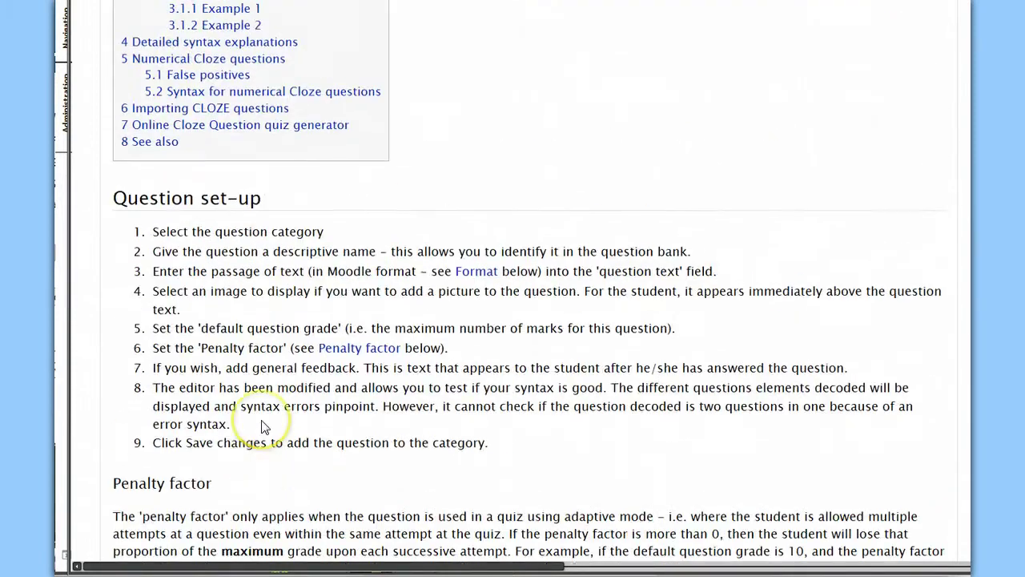
scroll(262, 423, down, 11)
scroll(265, 424, down, 3)
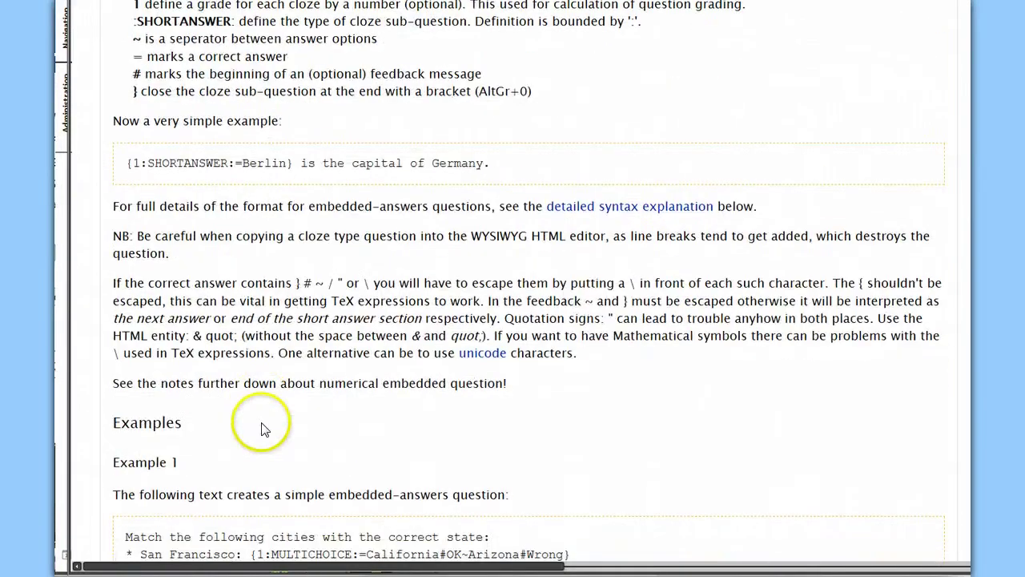
scroll(545, 352, down, 15)
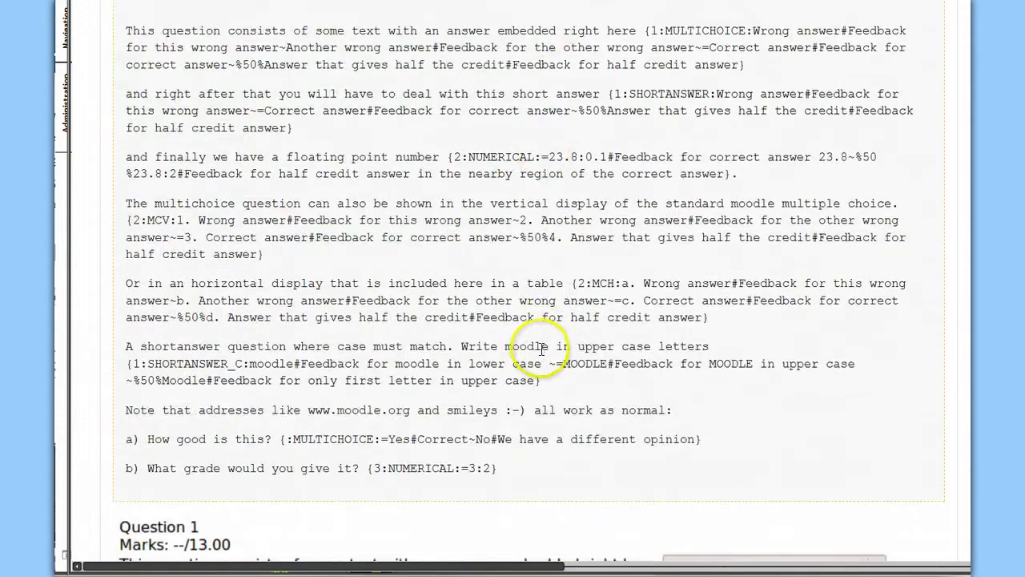
scroll(529, 340, down, 6)
scroll(539, 356, down, 5)
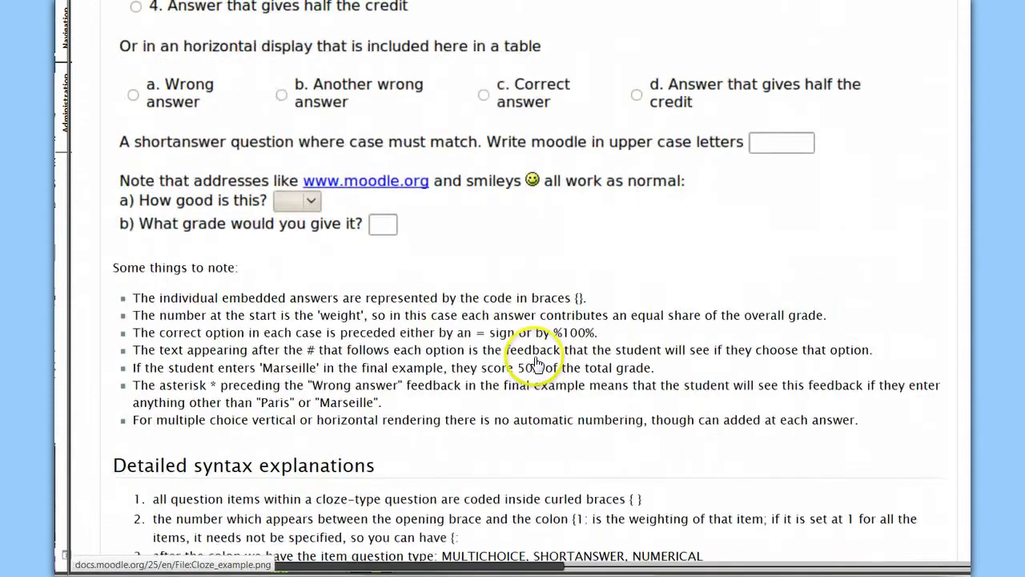
scroll(513, 360, up, 20)
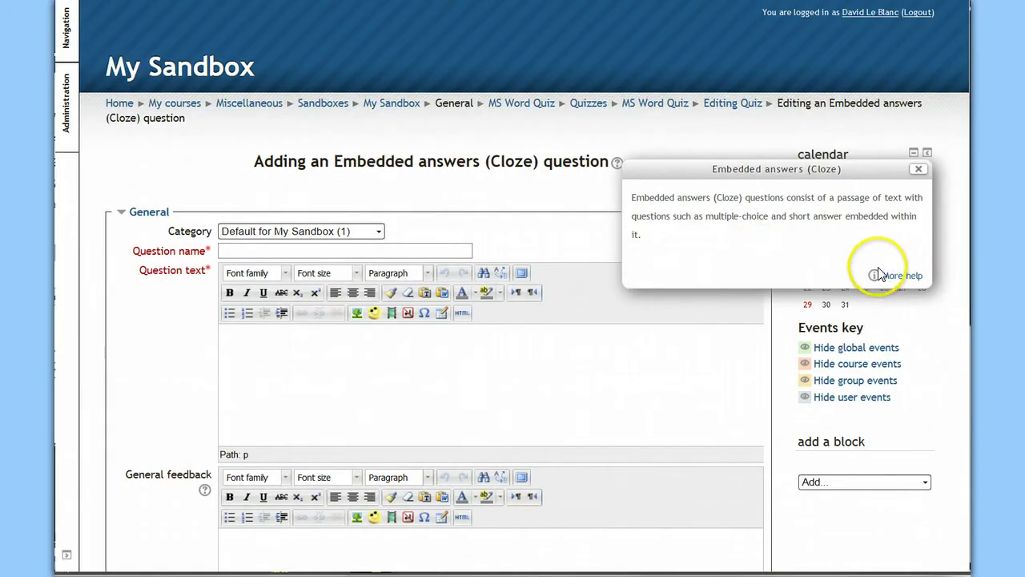
- Close the Cloze help pop-up, leave the blank question form for the MS Word Quiz page, and return to the My Sandbox course page
click(917, 170)
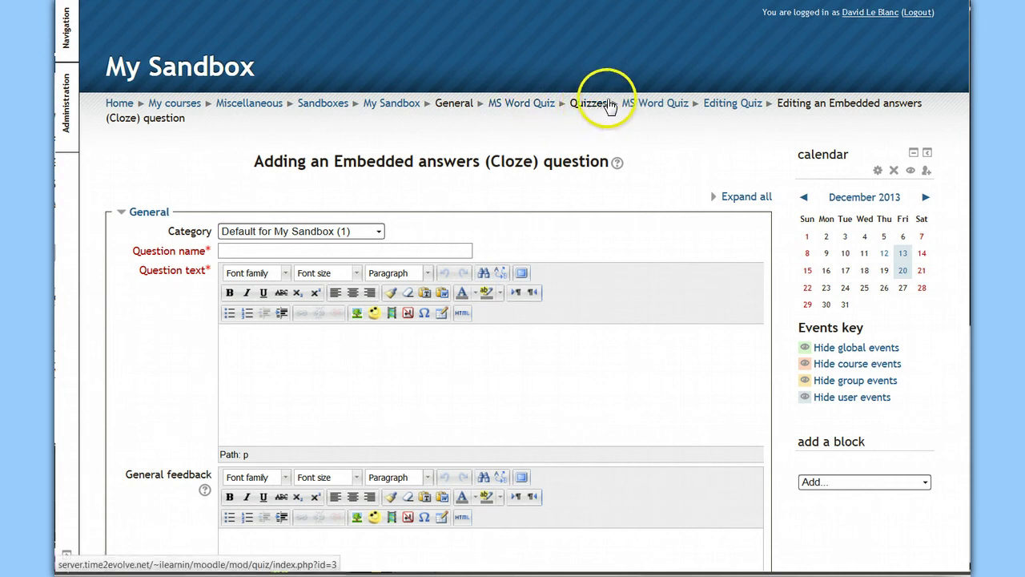
click(651, 111)
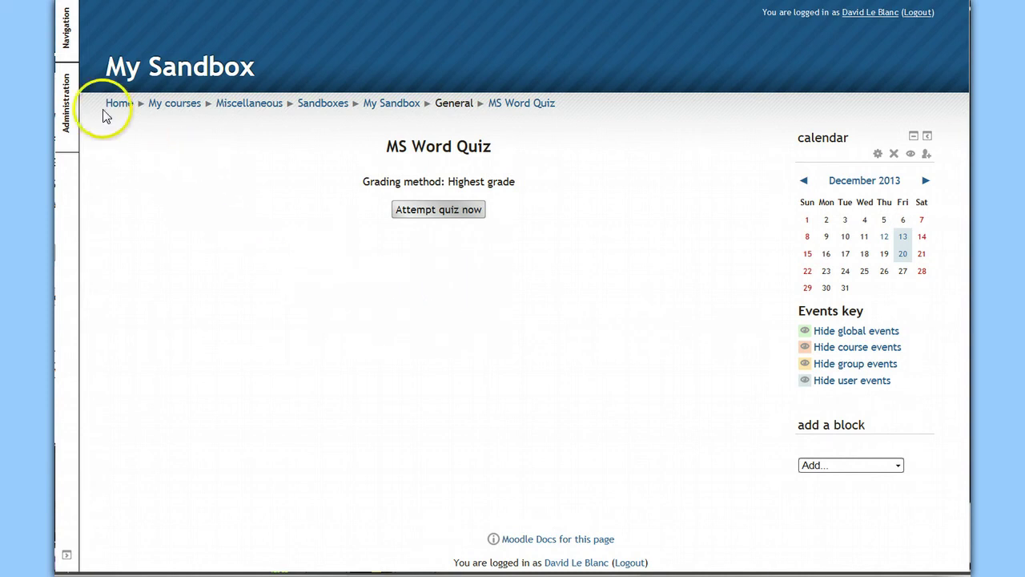
mouse_move(72, 128)
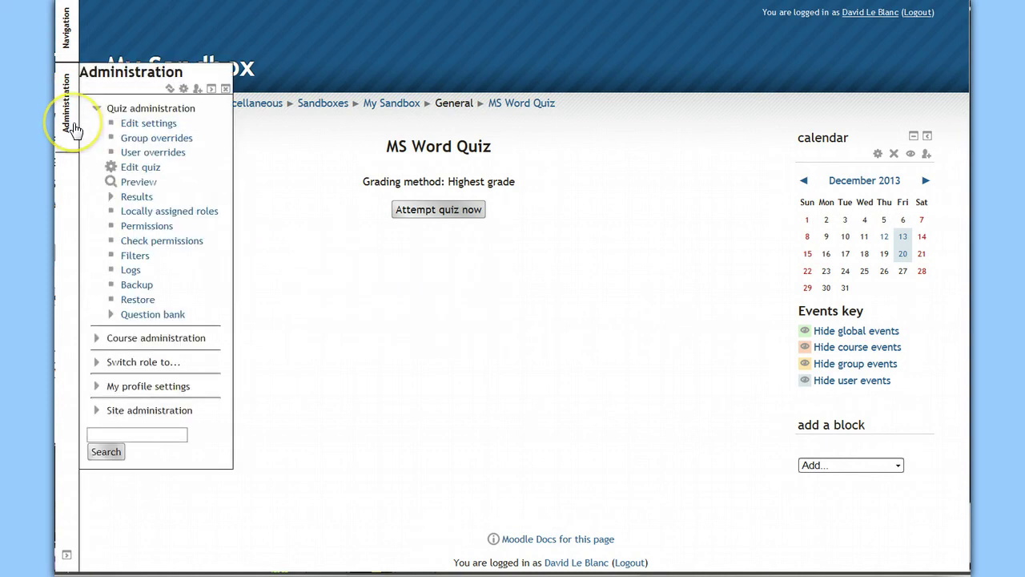
click(320, 168)
click(383, 104)
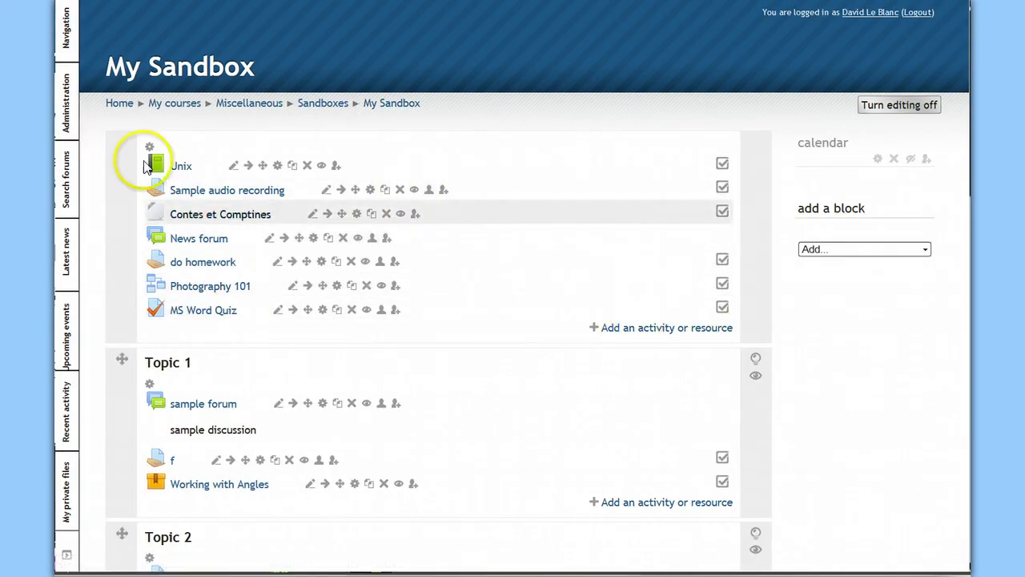
- Open the My Sandbox course's participants list in a new browser tab
click(66, 94)
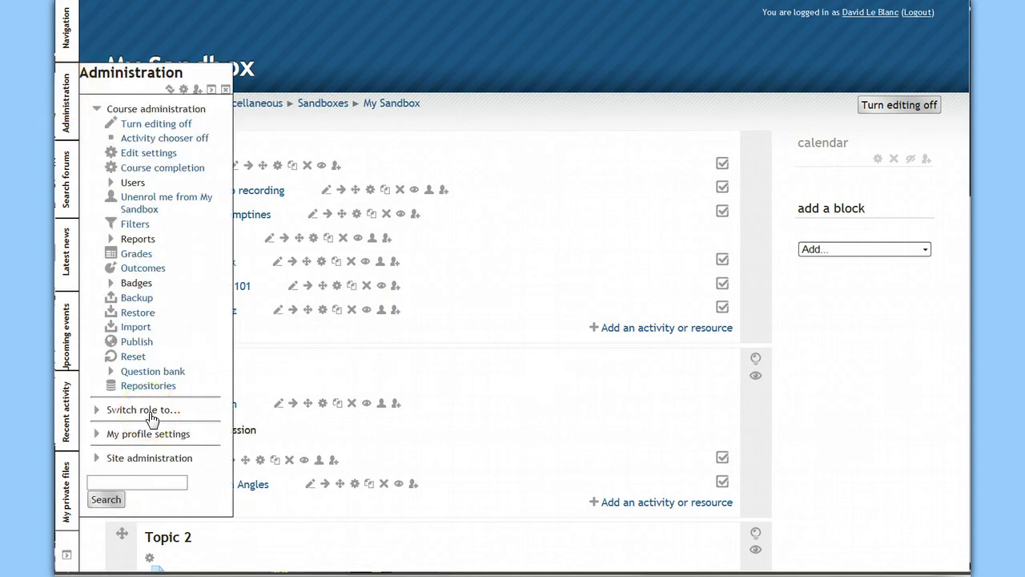
click(71, 49)
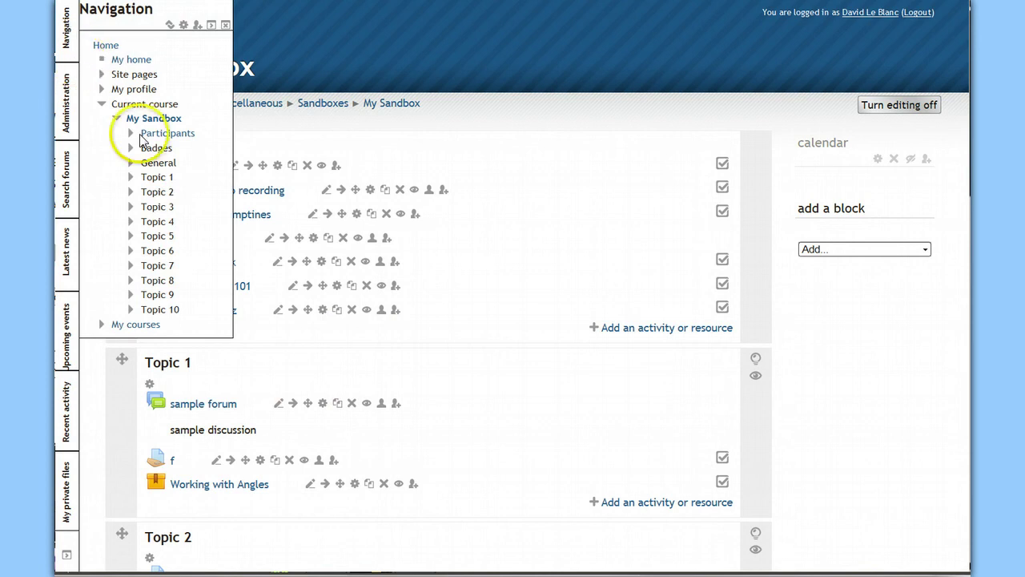
click(73, 36)
click(74, 36)
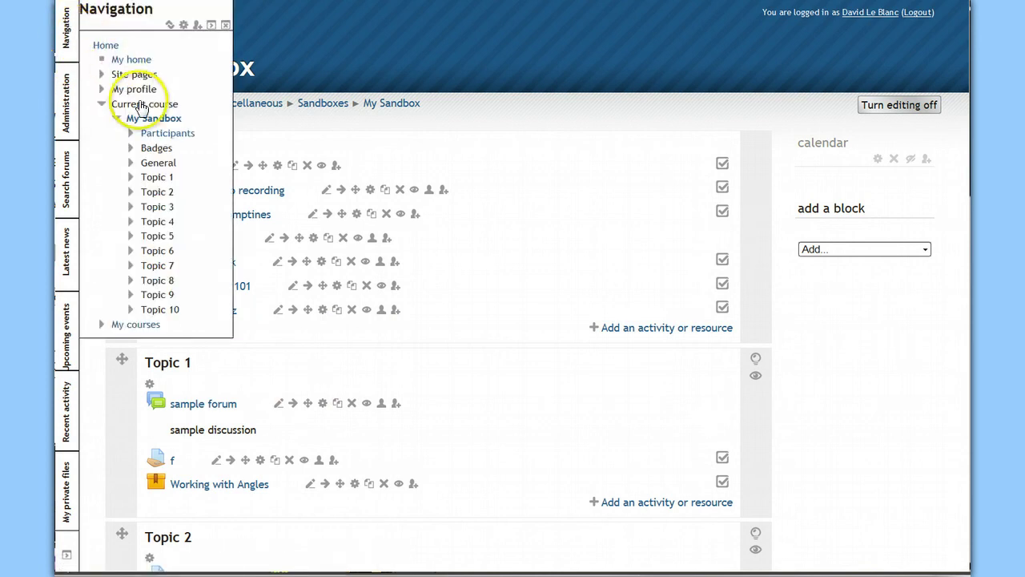
right_click(158, 142)
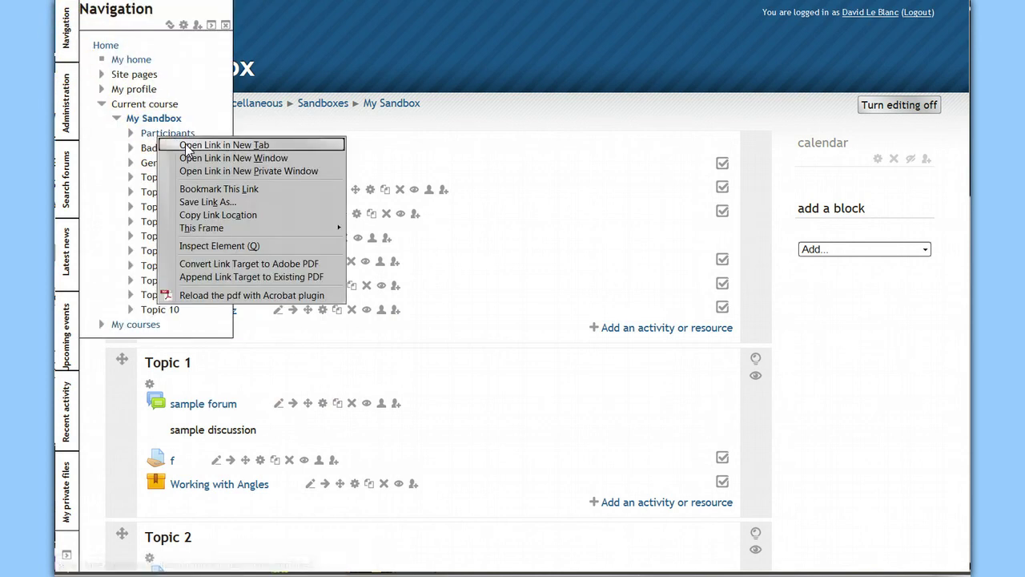
click(184, 145)
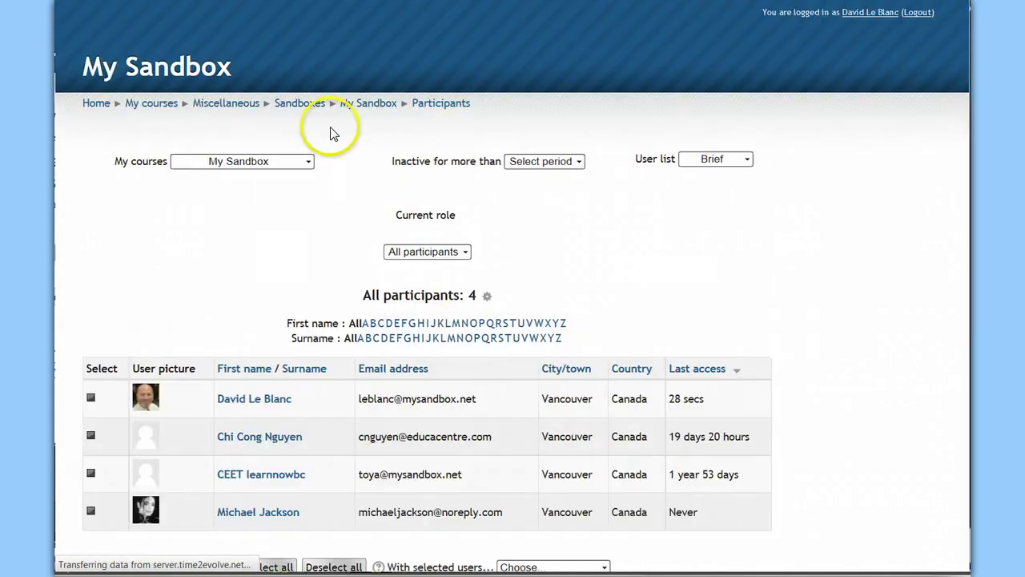
- Open the profile of the participant who has never accessed the course and log in as that student, continuing to the course page
scroll(255, 325, down, 3)
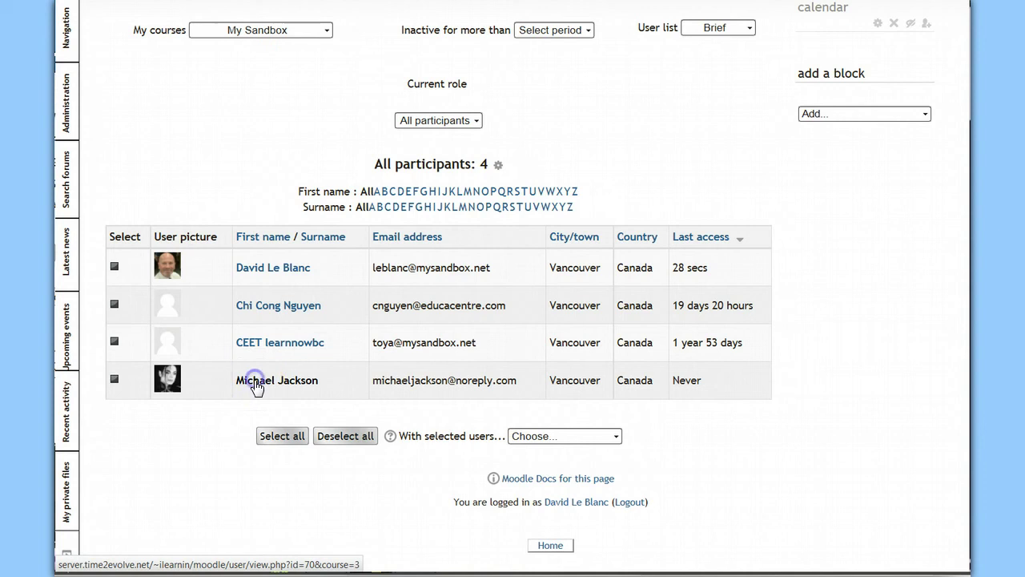
click(254, 381)
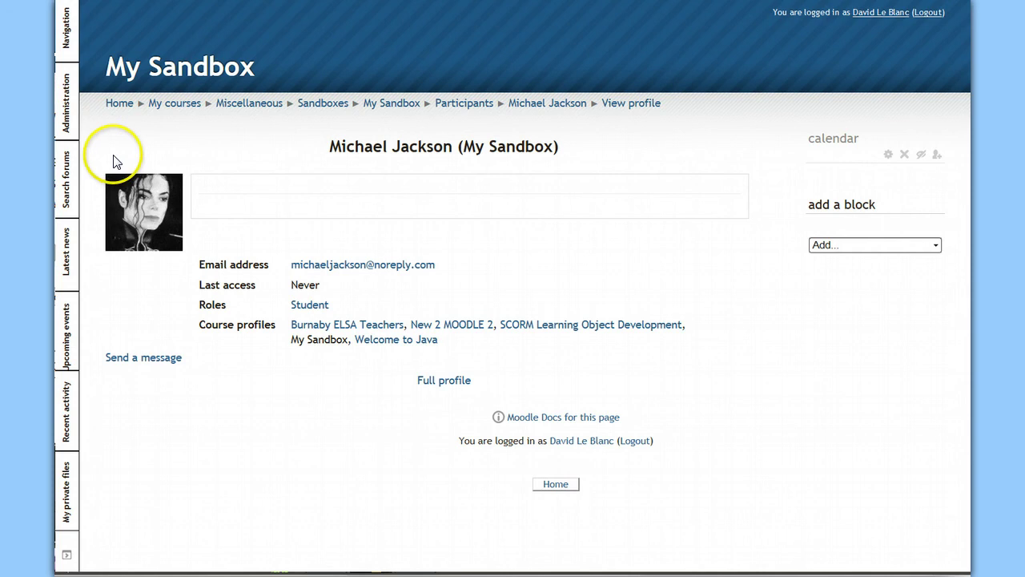
mouse_move(69, 122)
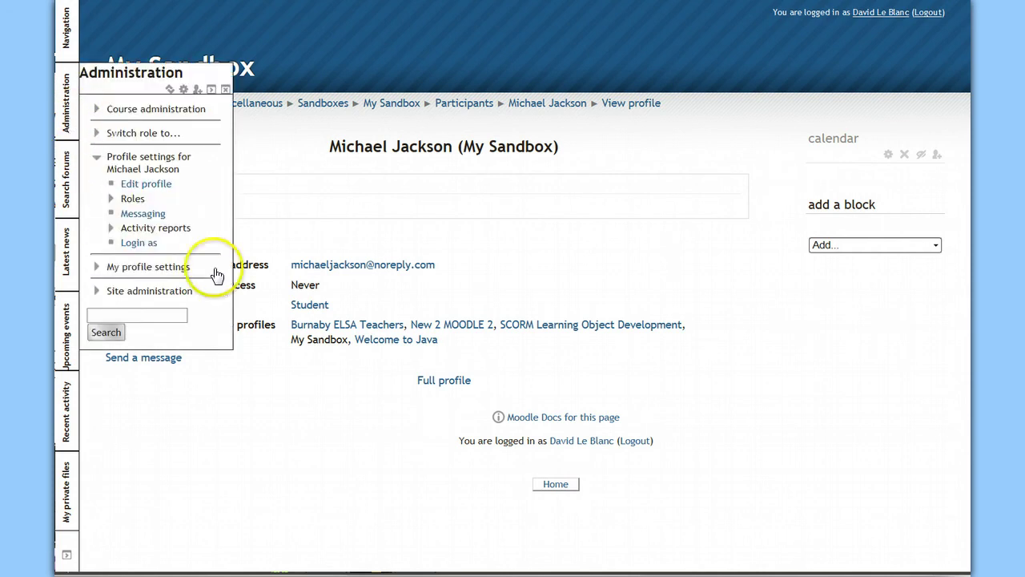
click(143, 247)
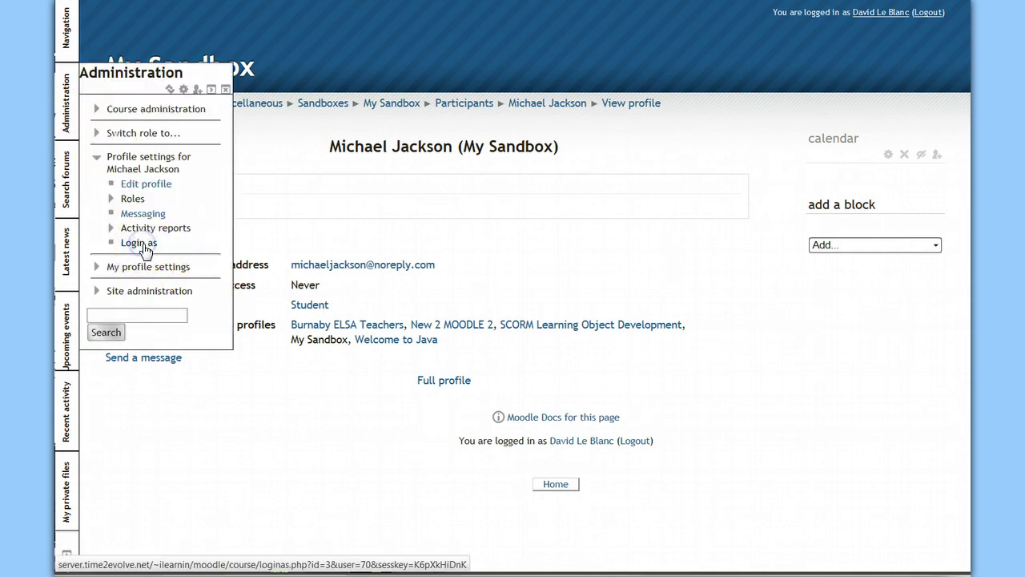
click(354, 172)
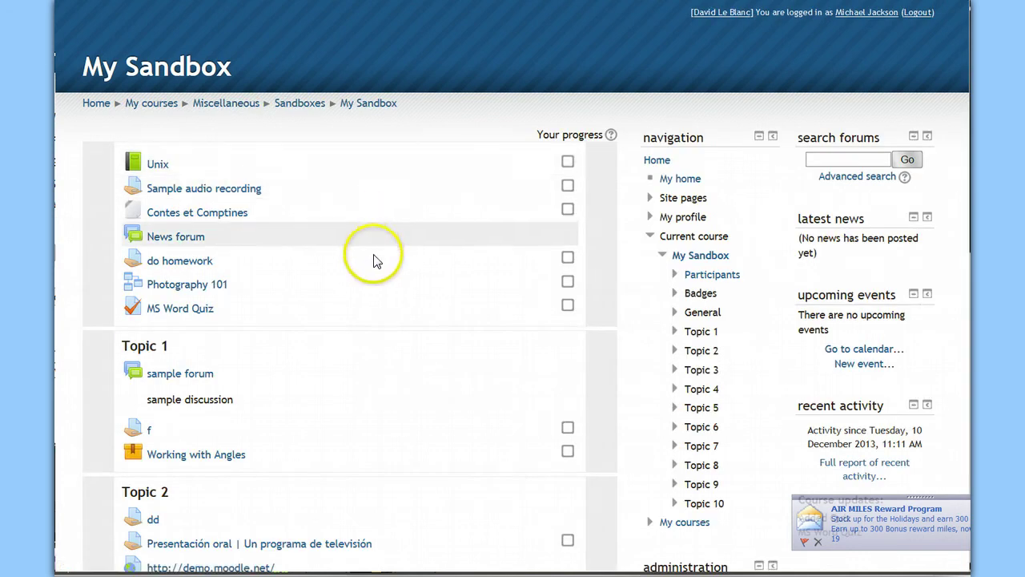
- Start an attempt at the MS Word Quiz and check answer A, Font Size box, for question 1
click(179, 318)
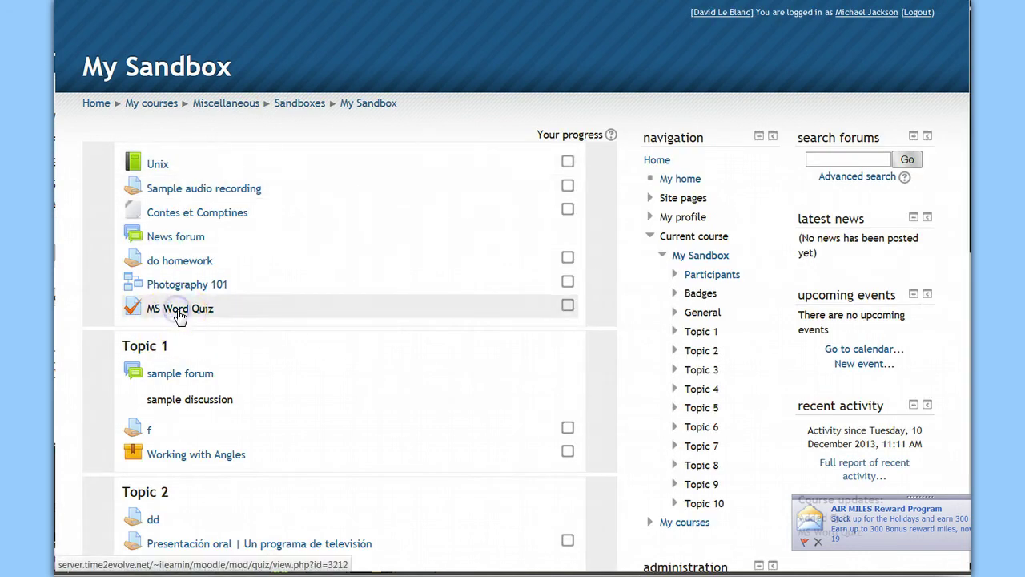
click(322, 211)
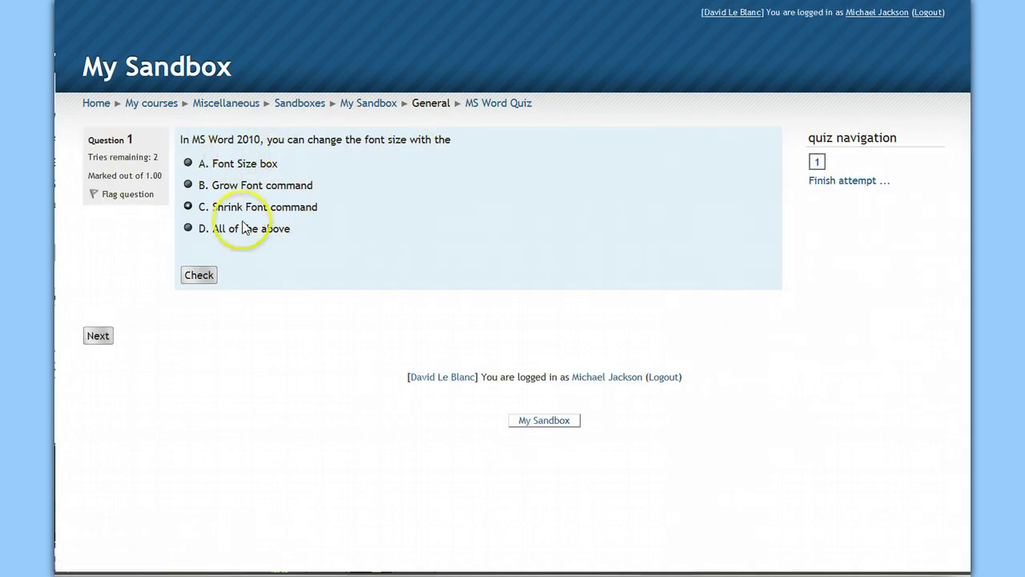
click(187, 163)
click(209, 278)
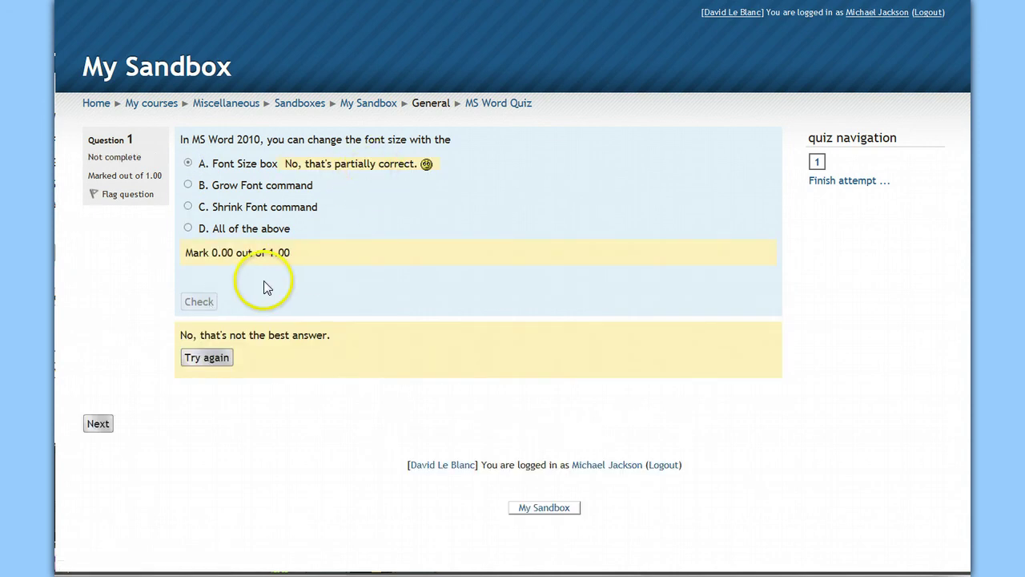
- Try question 1 again and check answer C, Shrink Font command
click(218, 358)
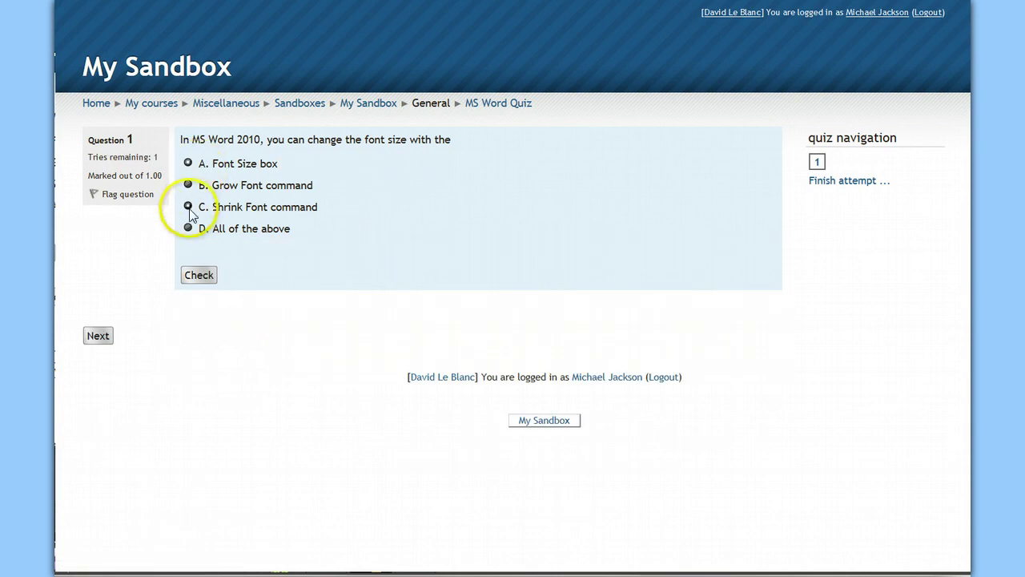
click(188, 206)
click(200, 276)
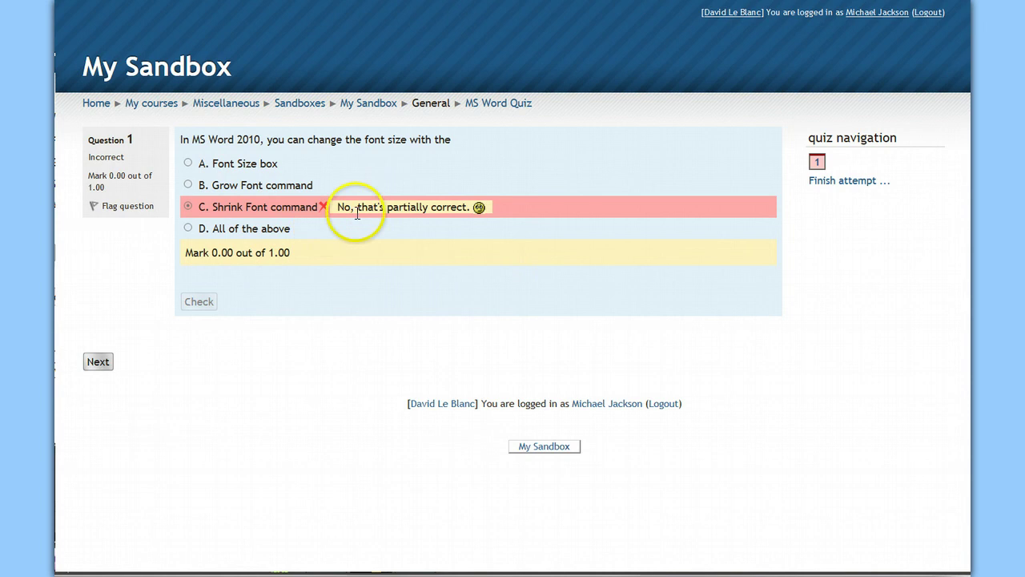
- View the attempt summary, revisit question 1, and submit the first quiz attempt with confirmation
click(99, 362)
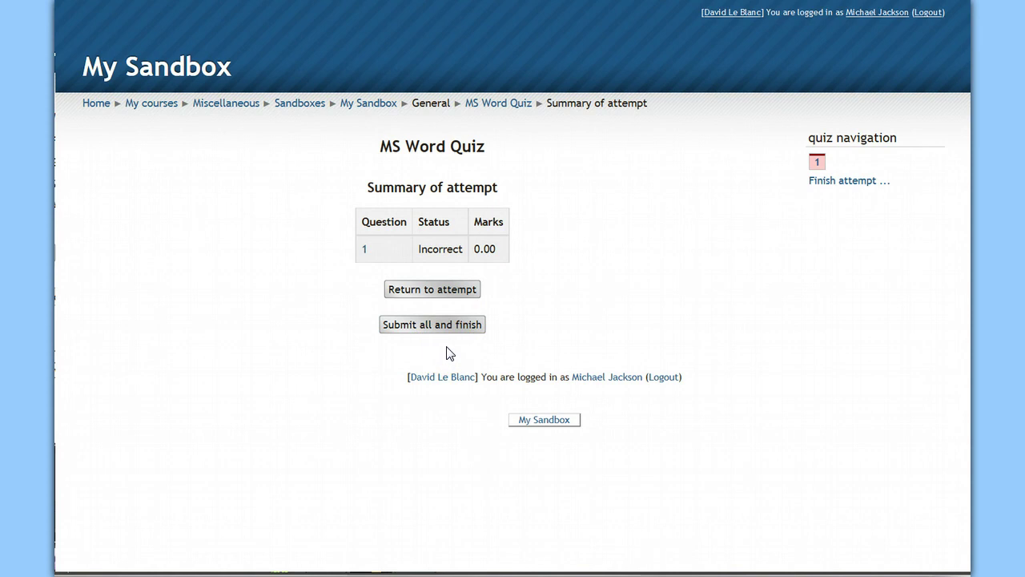
click(447, 289)
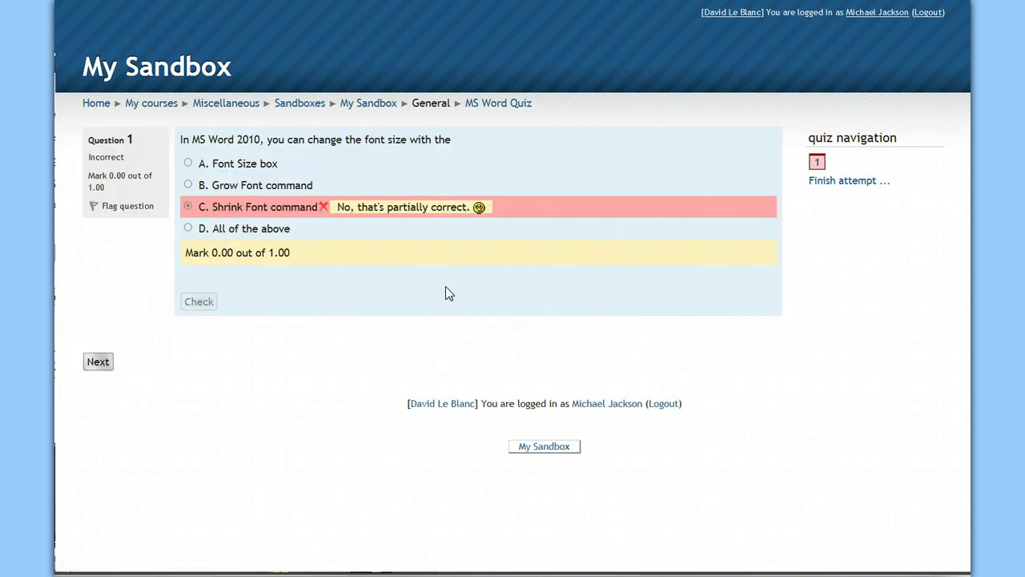
click(98, 361)
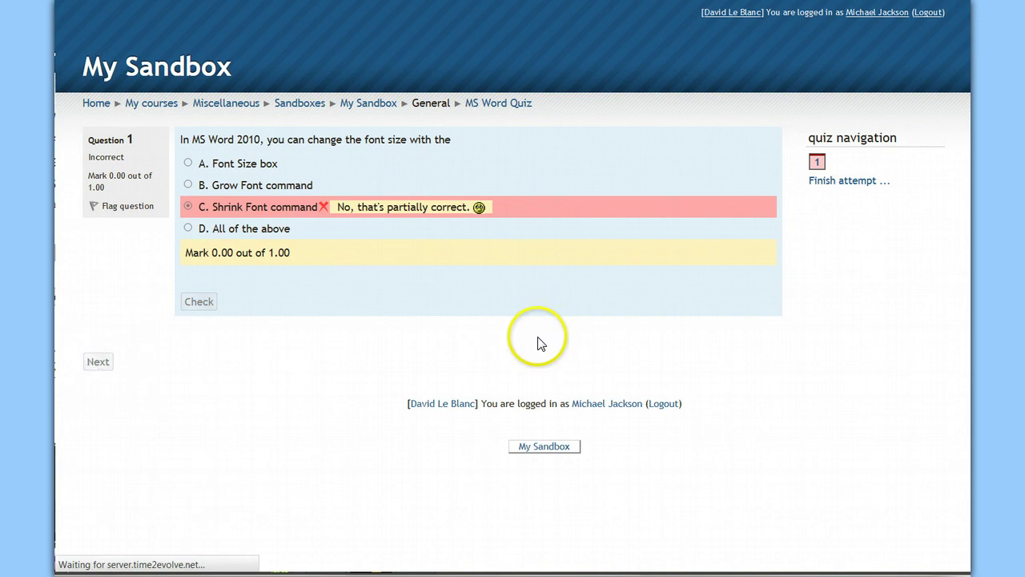
click(452, 326)
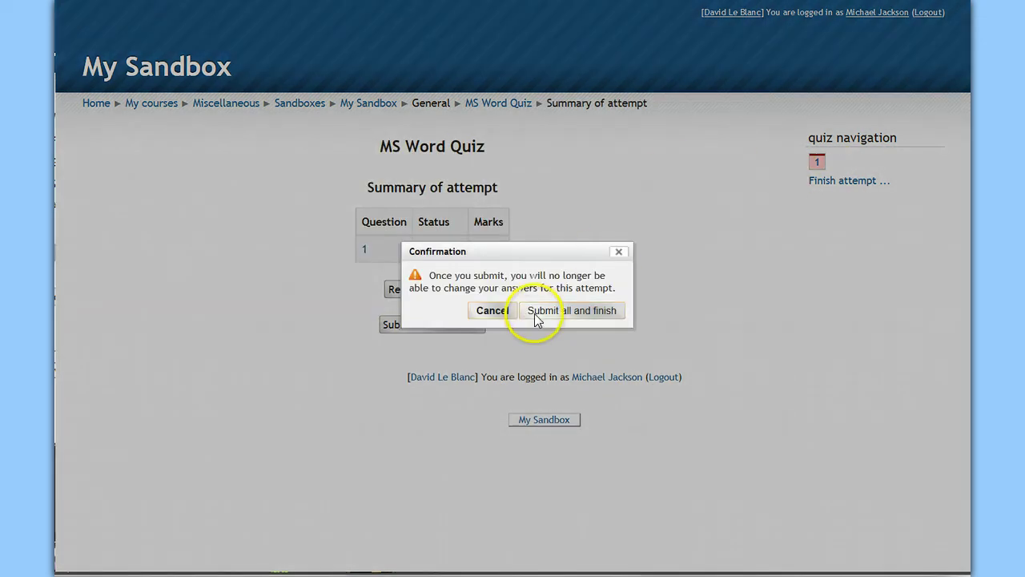
click(533, 311)
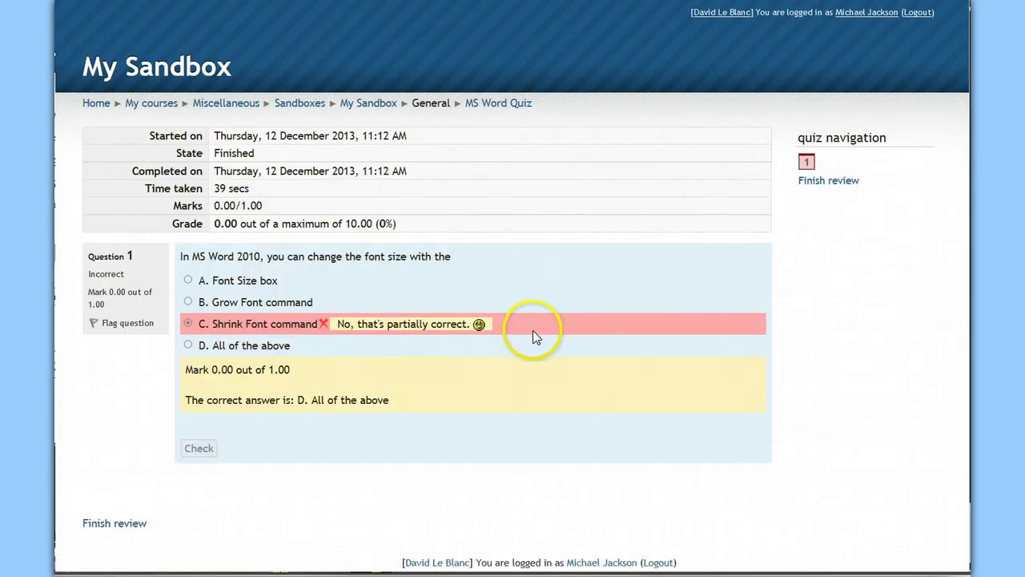
- Finish reviewing the first attempt and start a re-attempt of the MS Word Quiz
scroll(354, 440, down, 2)
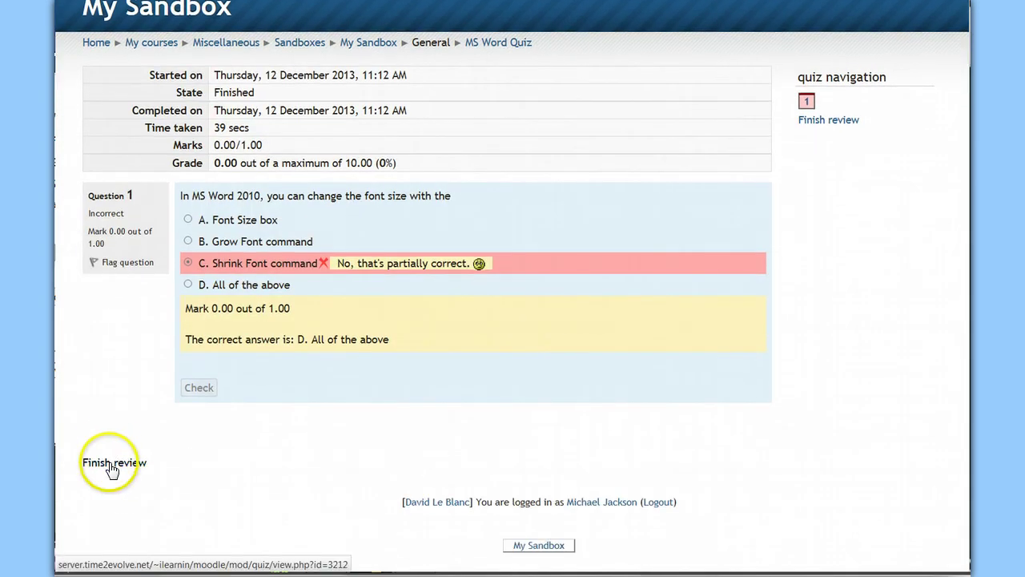
click(106, 463)
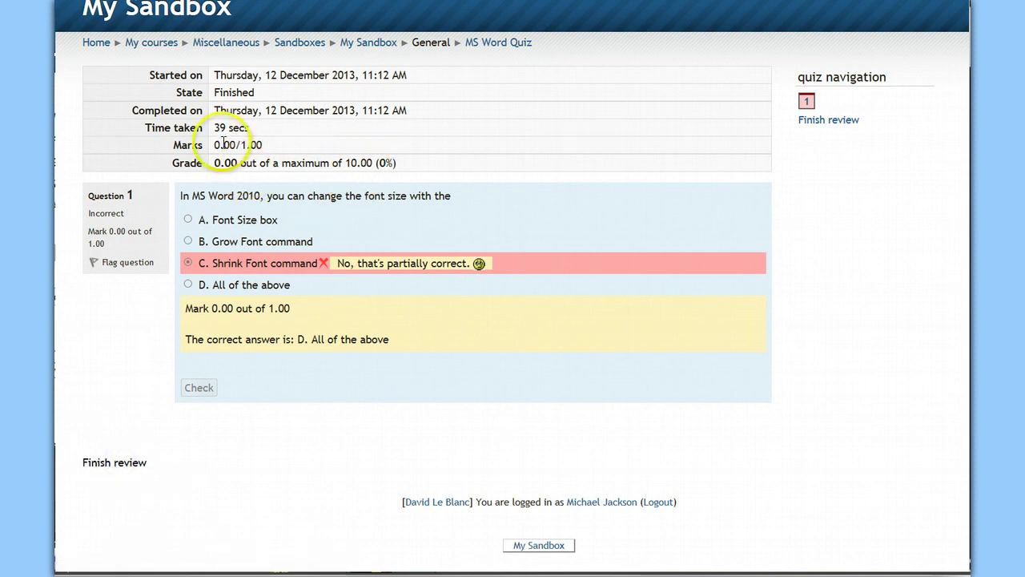
click(137, 467)
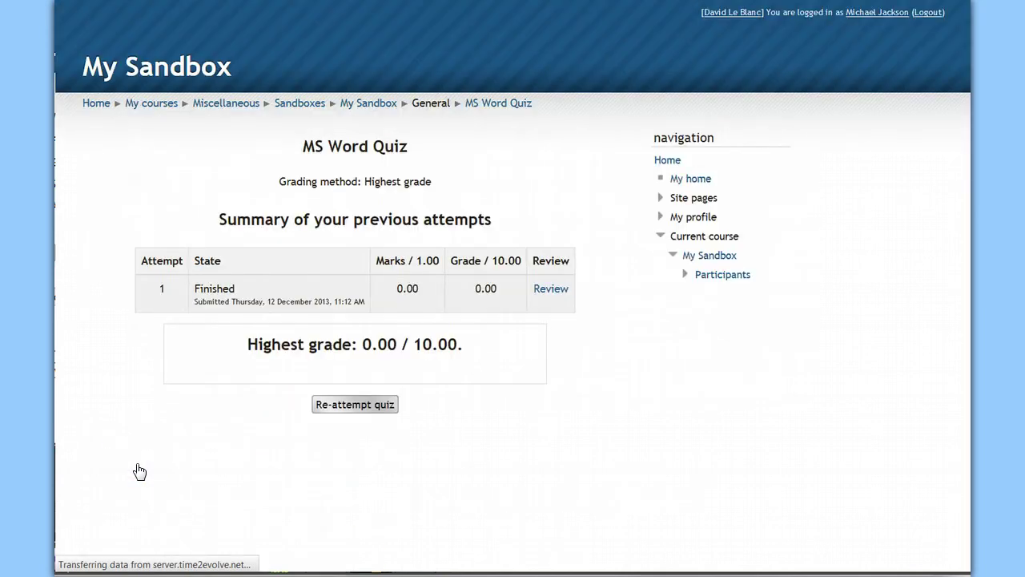
click(318, 407)
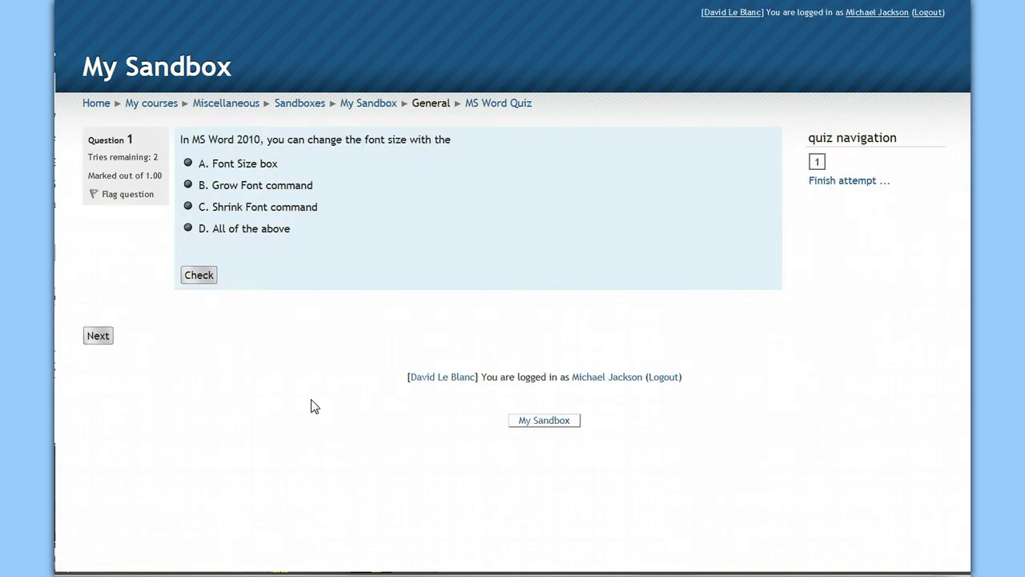
- Check answer B, Grow Font command, for question 1, and try again with answer D, All of the above
click(189, 206)
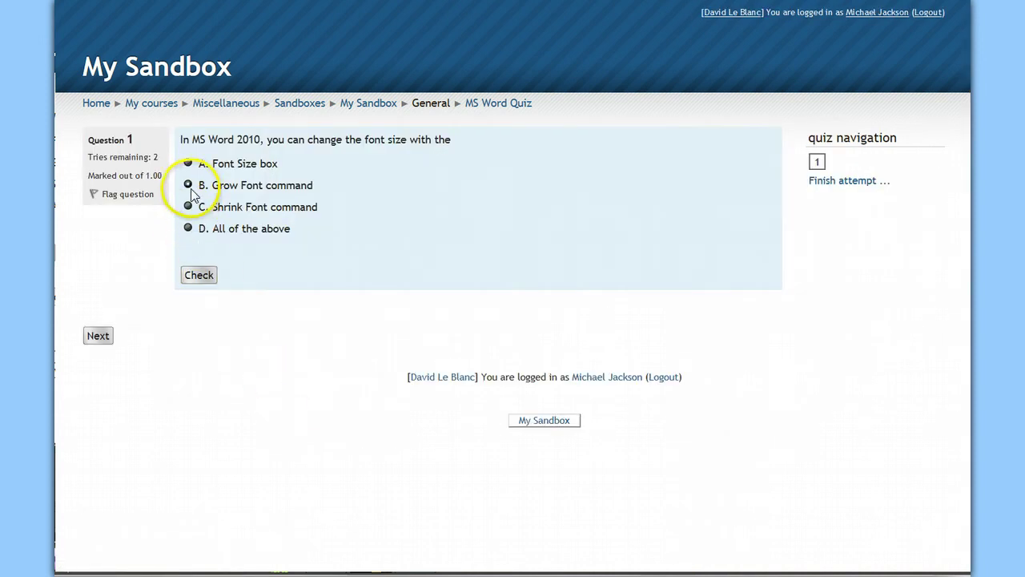
click(196, 275)
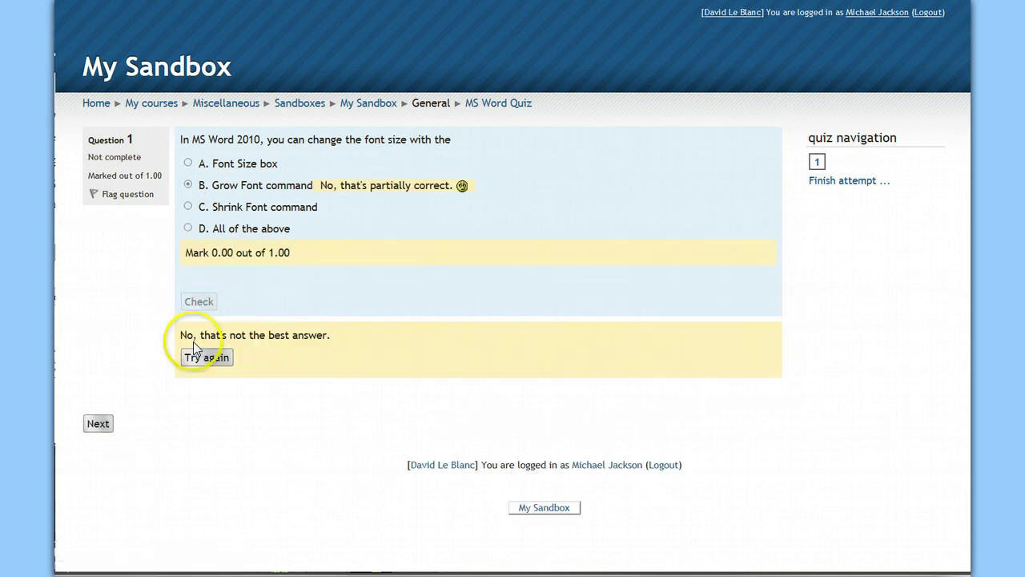
click(191, 358)
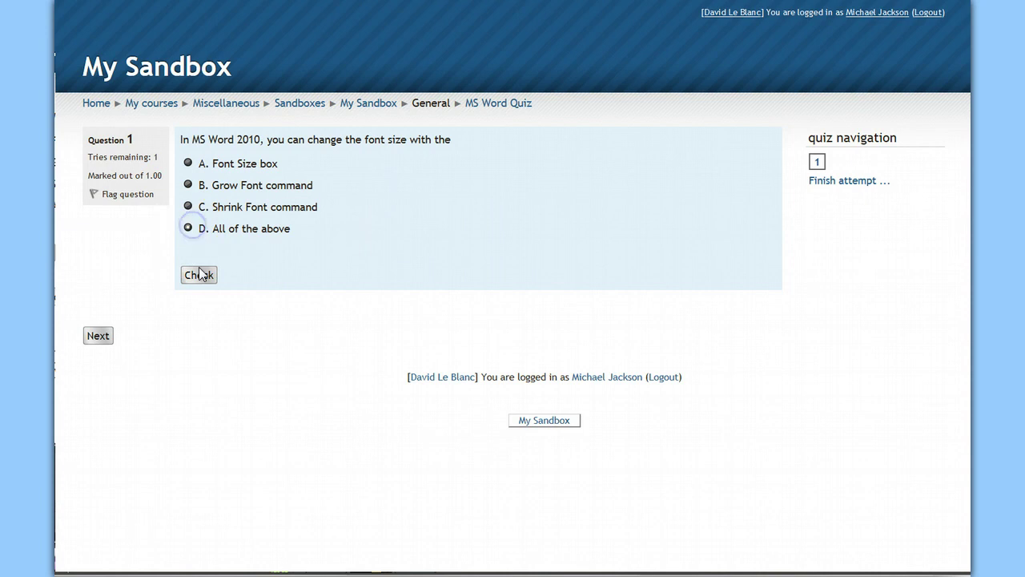
click(199, 274)
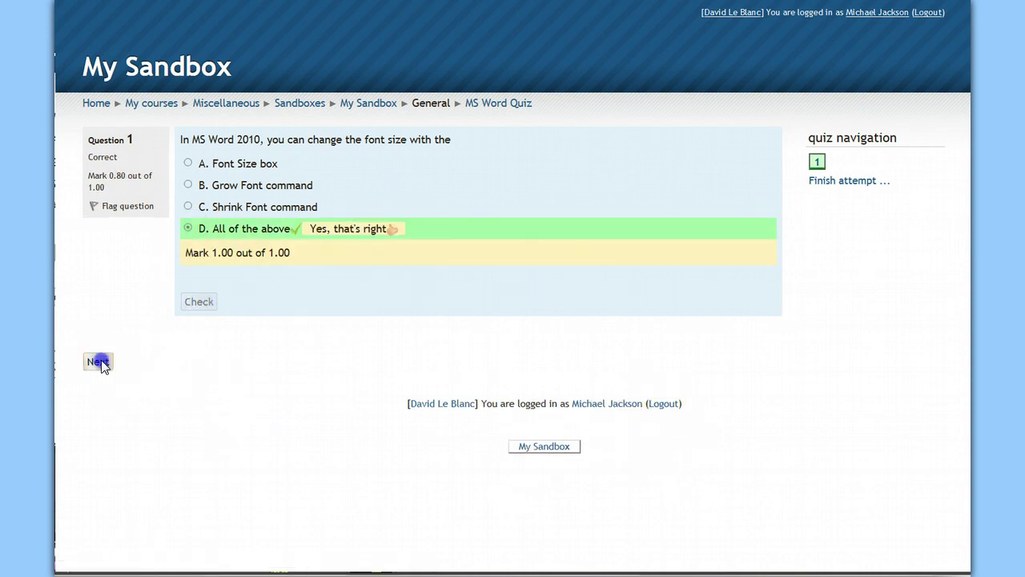
- Submit the second quiz attempt with confirmation and look over its review page
click(99, 361)
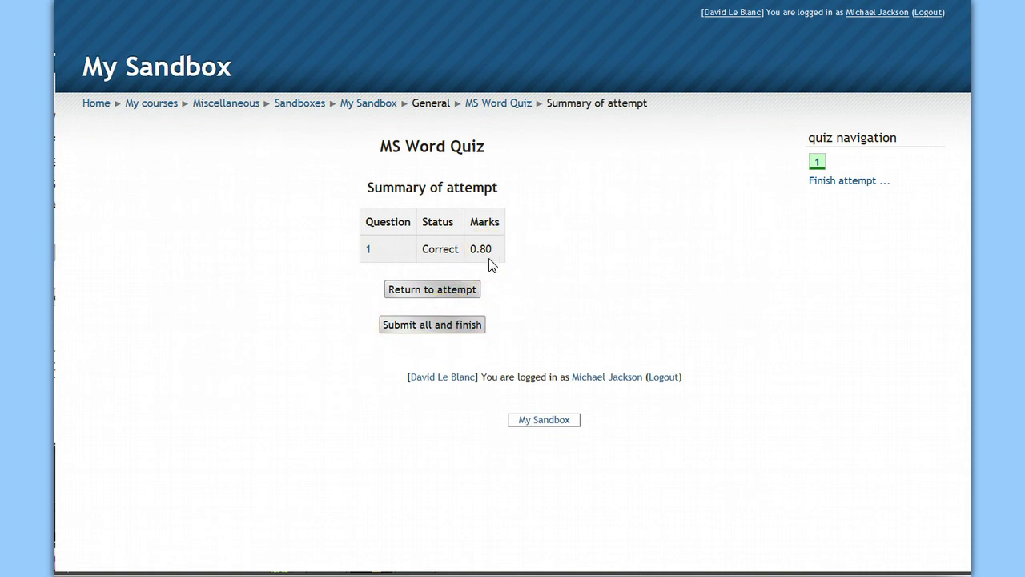
click(439, 332)
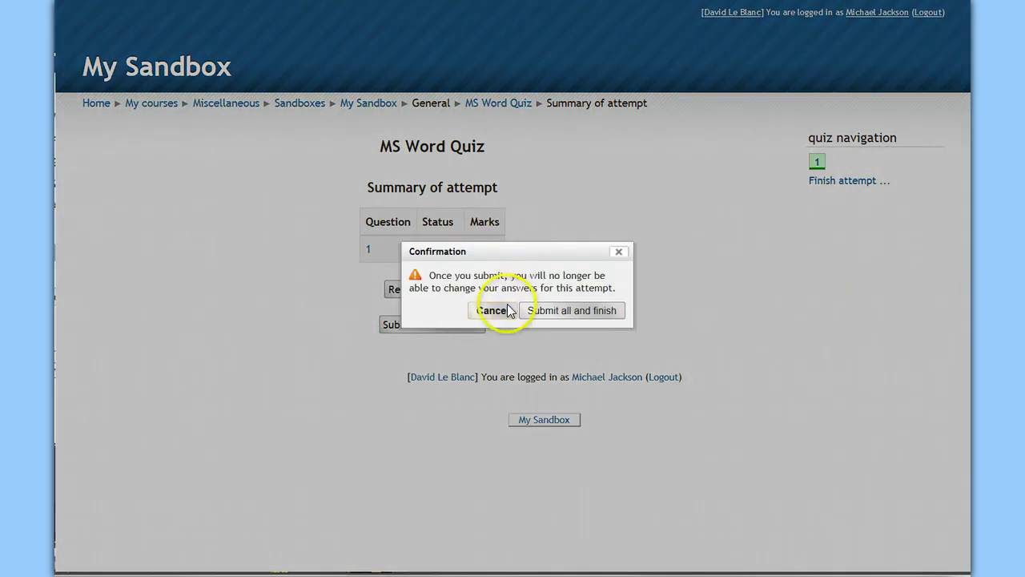
click(567, 313)
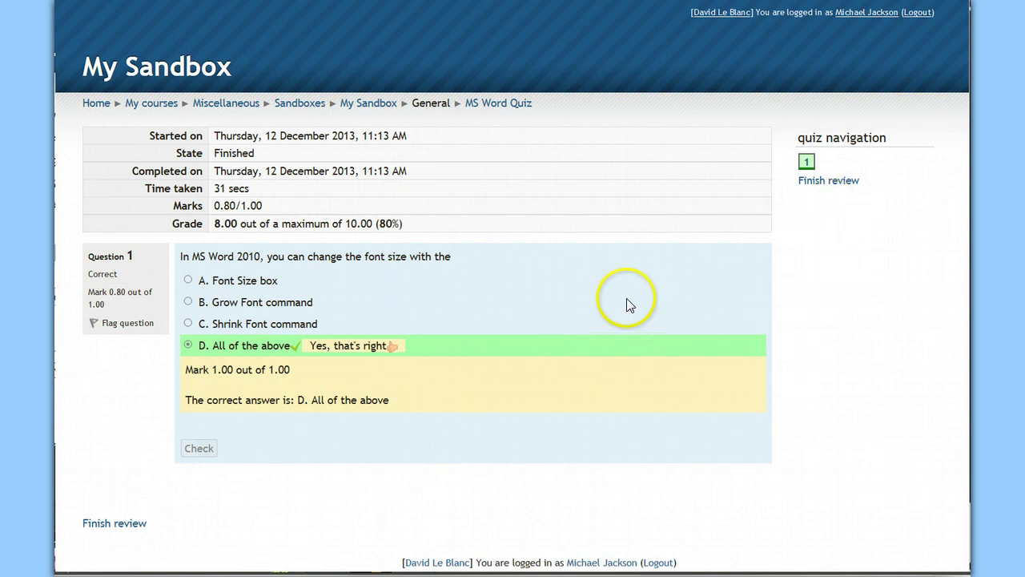
scroll(631, 310, down, 2)
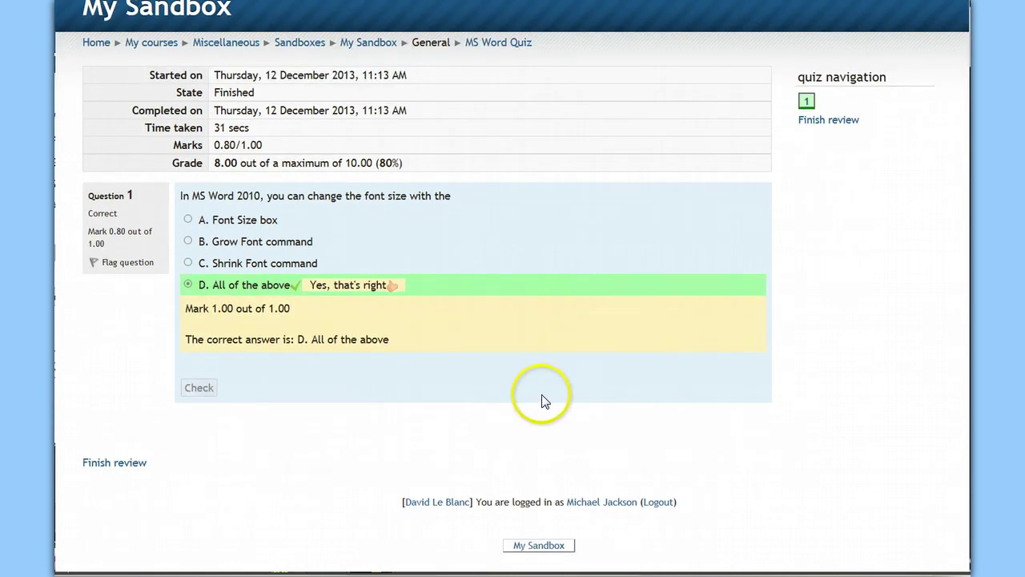
scroll(542, 399, up, 2)
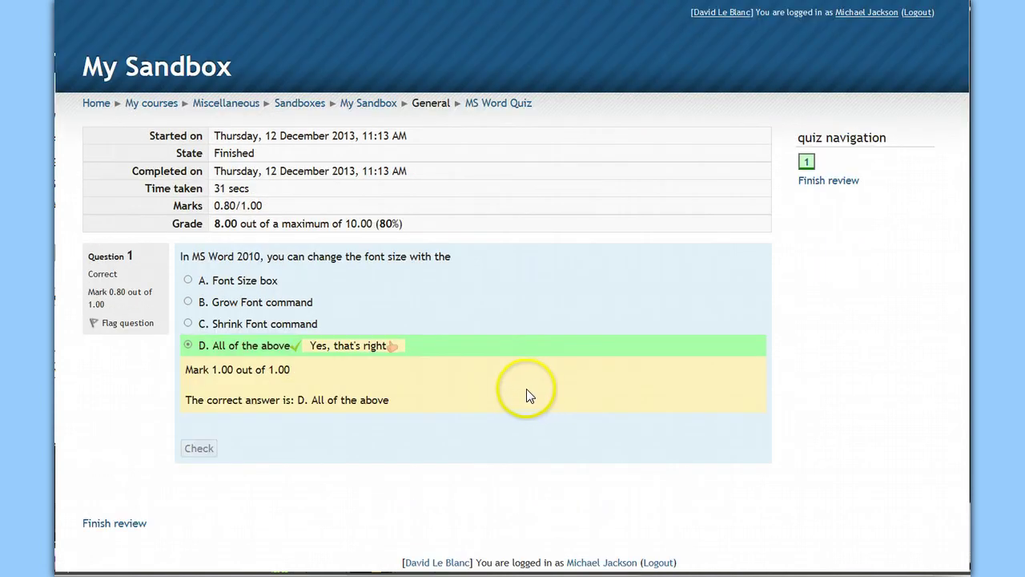